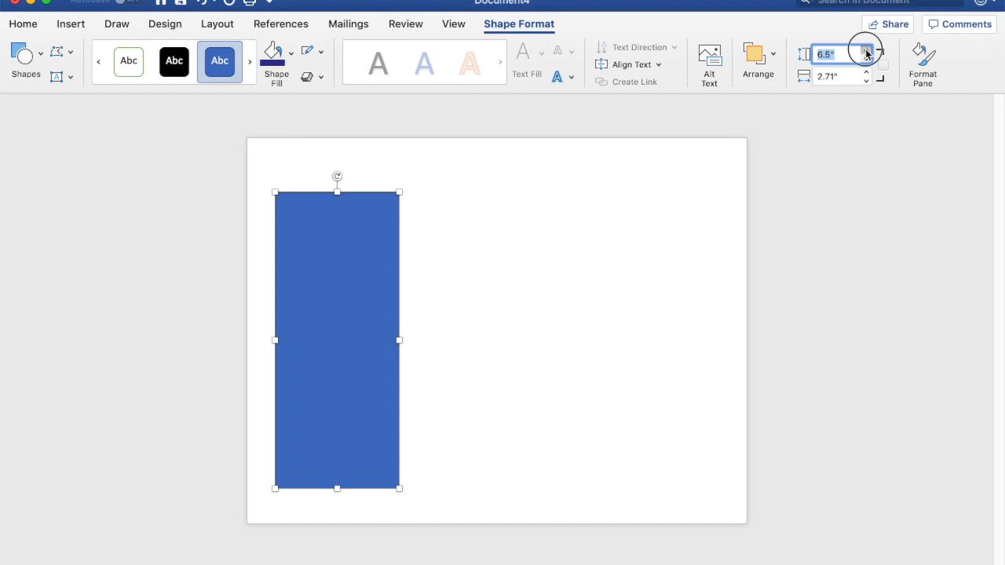
# Set the rectangle's width to 2.5 inches and move it slightly up and closer to the page's left edge.
pyautogui.click(866, 80)
pyautogui.click(867, 81)
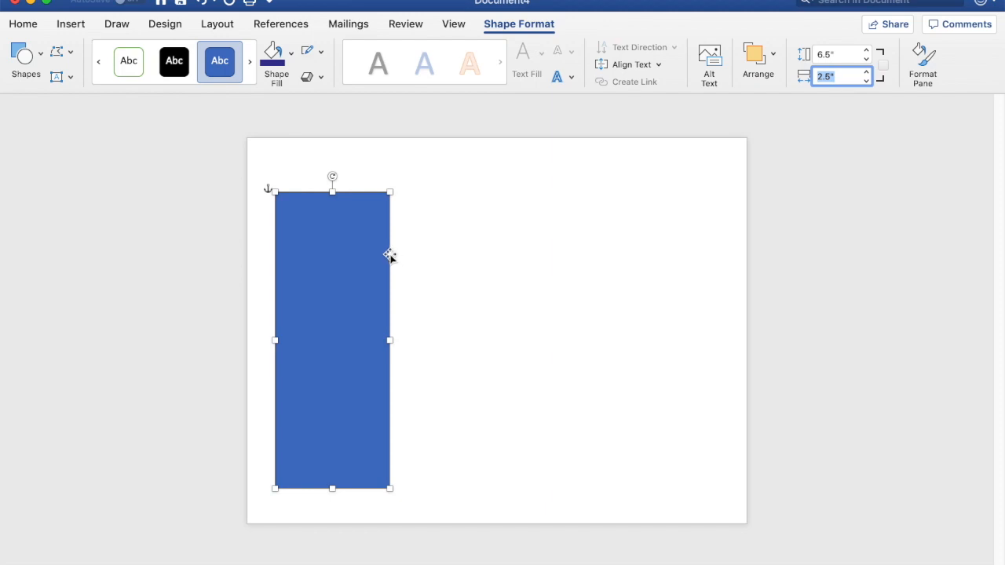
pyautogui.press('Left')
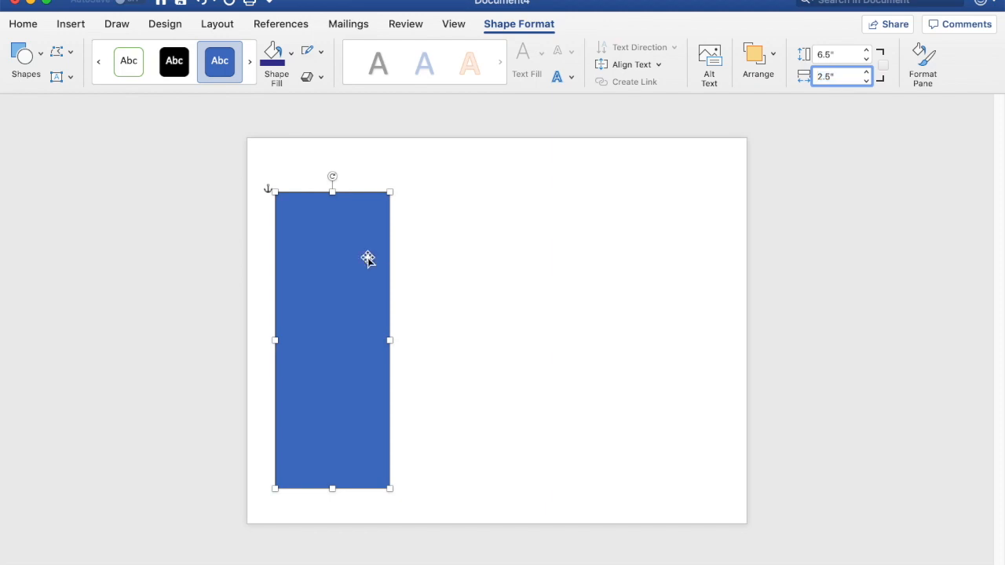
pyautogui.moveTo(345, 264); pyautogui.dragTo(329, 259)
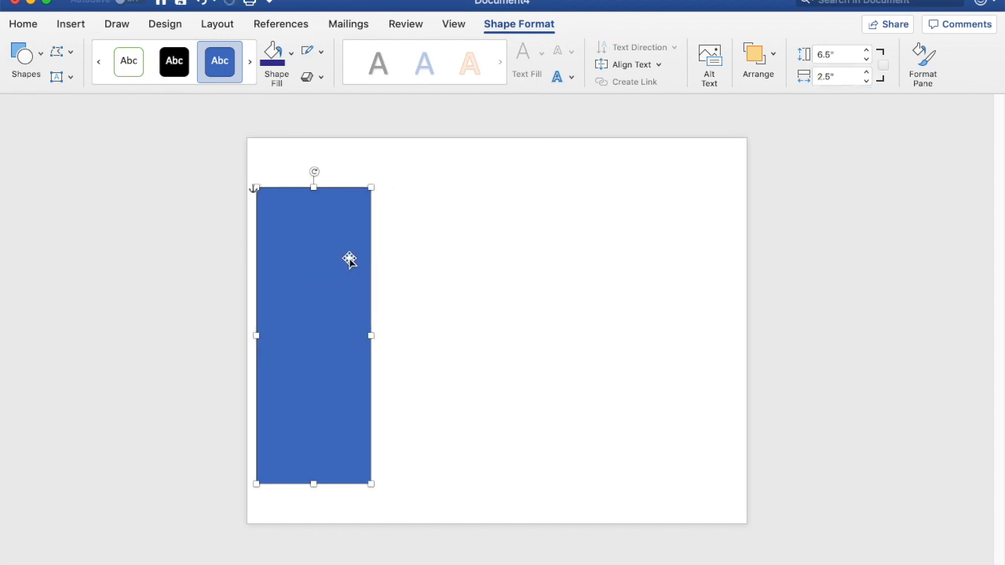
pyautogui.click(389, 266)
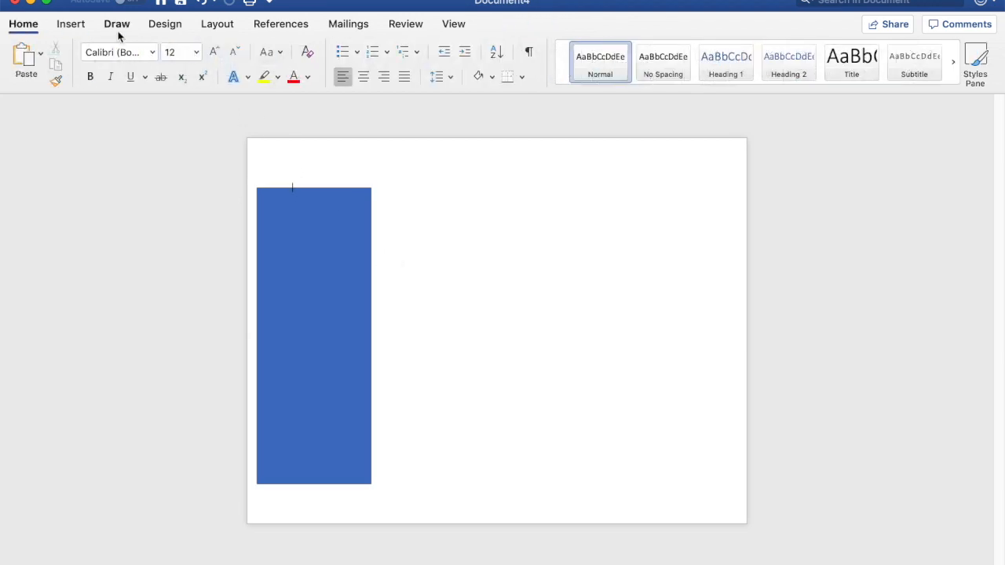
# Draw a second rectangle about 6.5 inches high and 2.72 inches wide, flush against the first one's right edge.
pyautogui.click(84, 25)
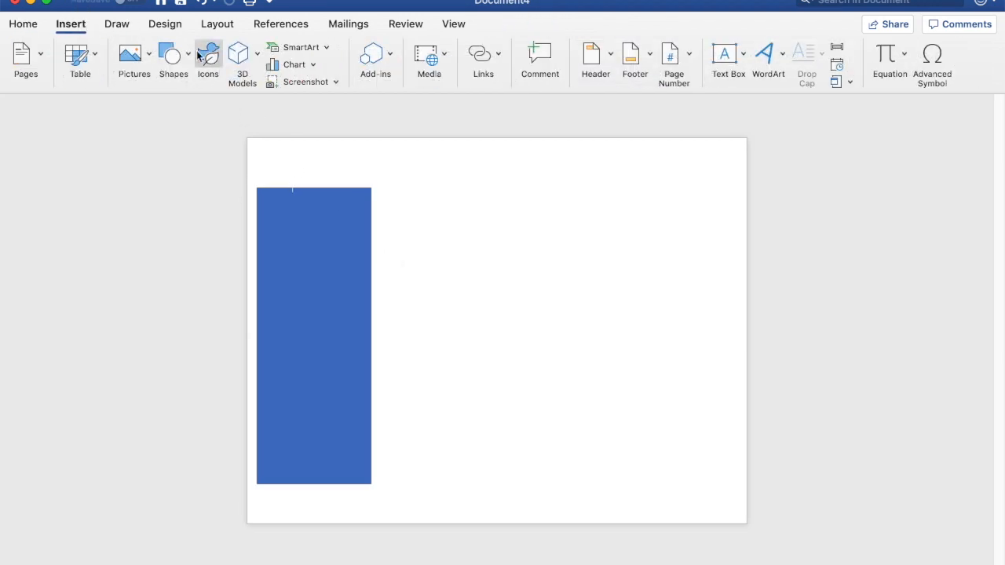
pyautogui.click(171, 54)
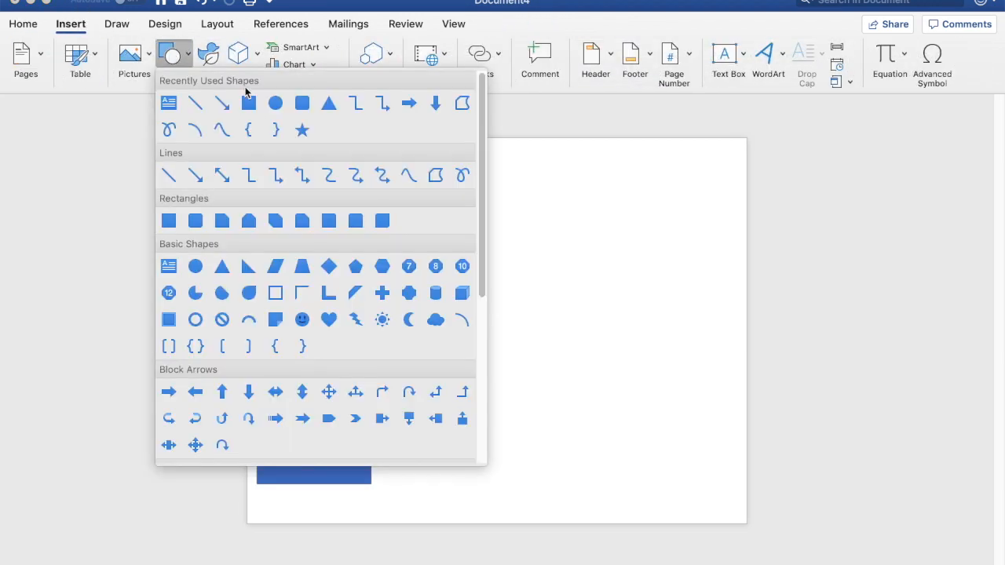
pyautogui.click(248, 103)
pyautogui.moveTo(371, 189); pyautogui.dragTo(496, 484)
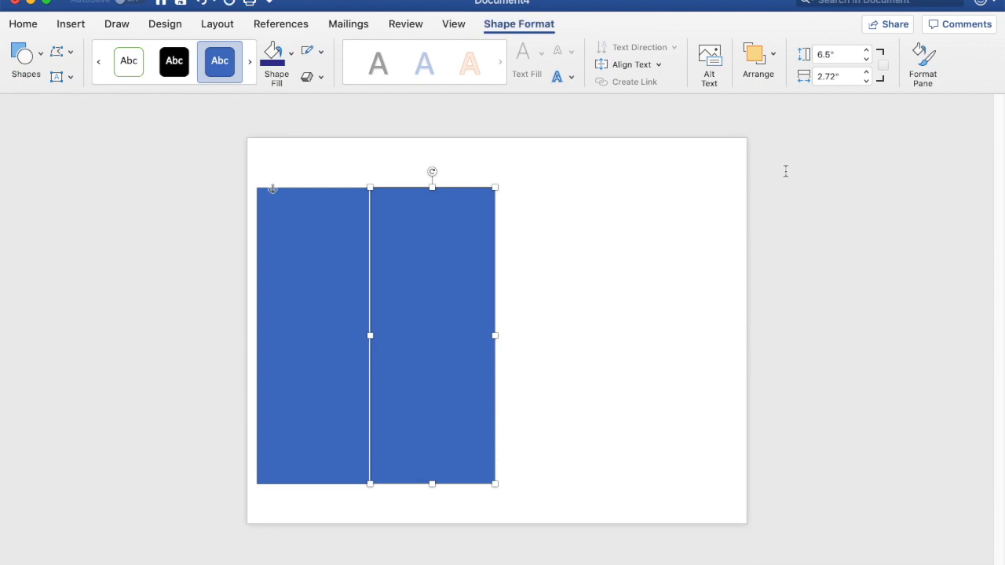
# Set the second rectangle's width to 5.5 inches and deselect it.
pyautogui.click(868, 73)
pyautogui.click(867, 73)
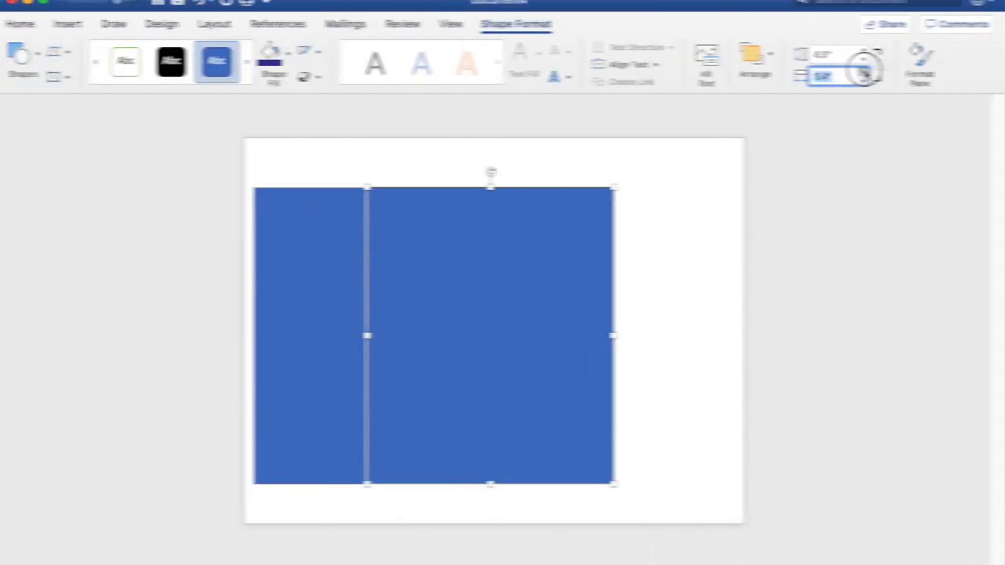
pyautogui.click(868, 73)
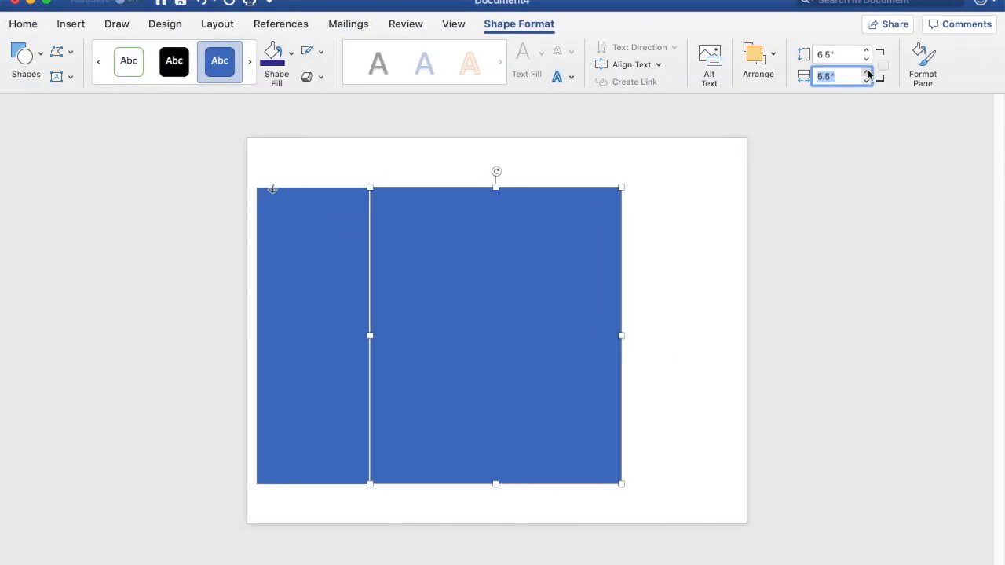
pyautogui.click(660, 374)
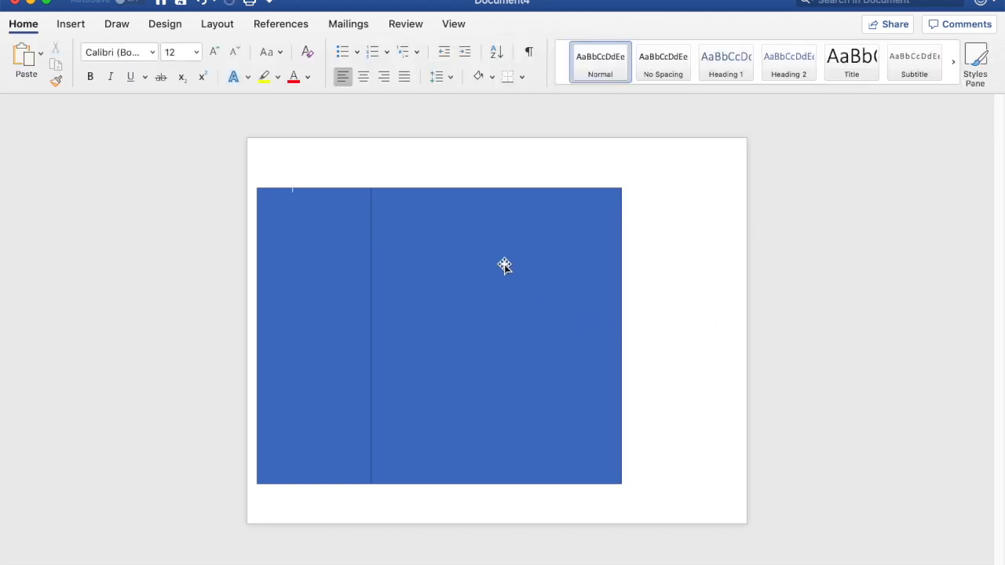
# Draw a third rectangle about 2.5 inches wide flush against the middle one's right edge and set its height to 6.5 inches.
pyautogui.click(75, 26)
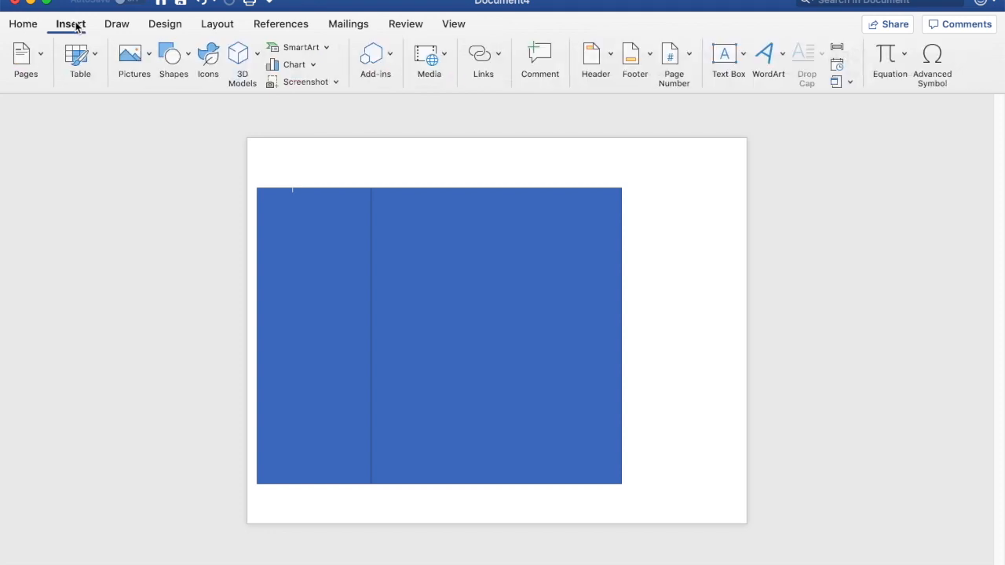
pyautogui.click(174, 57)
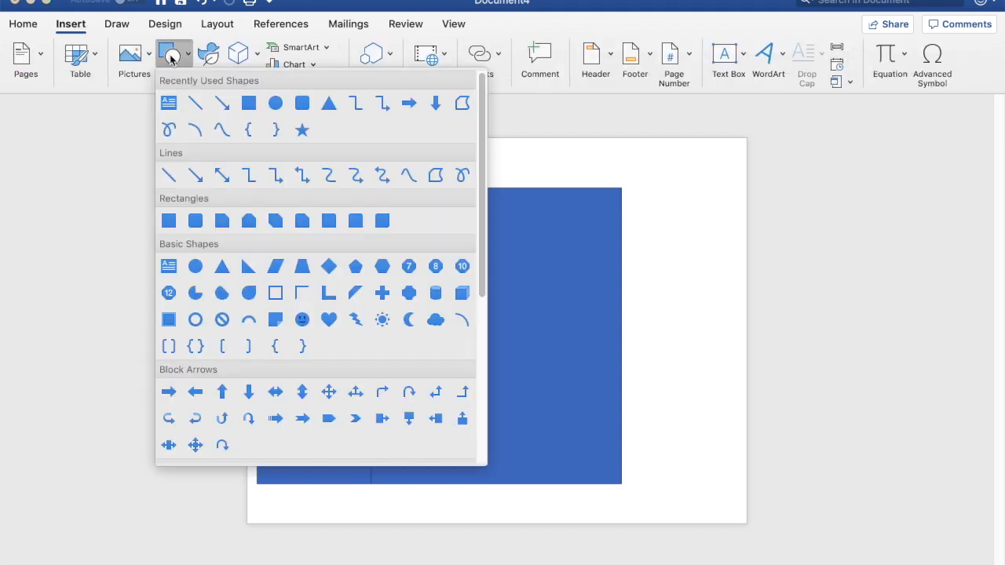
pyautogui.click(248, 107)
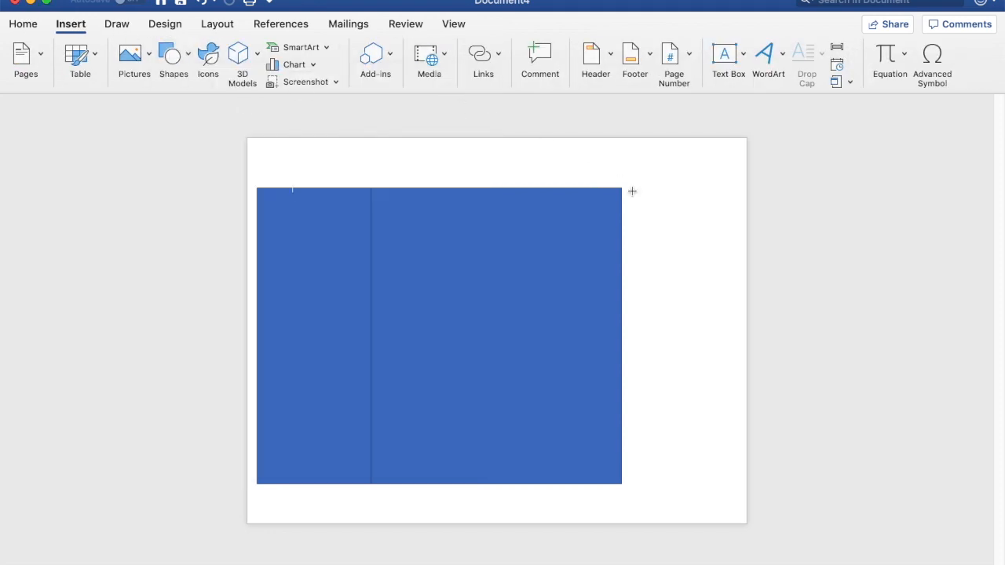
pyautogui.moveTo(625, 190)
pyautogui.mouseDown()
pyautogui.moveTo(648, 330)
pyautogui.moveTo(700, 469)
pyautogui.moveTo(734, 487)
pyautogui.mouseUp()
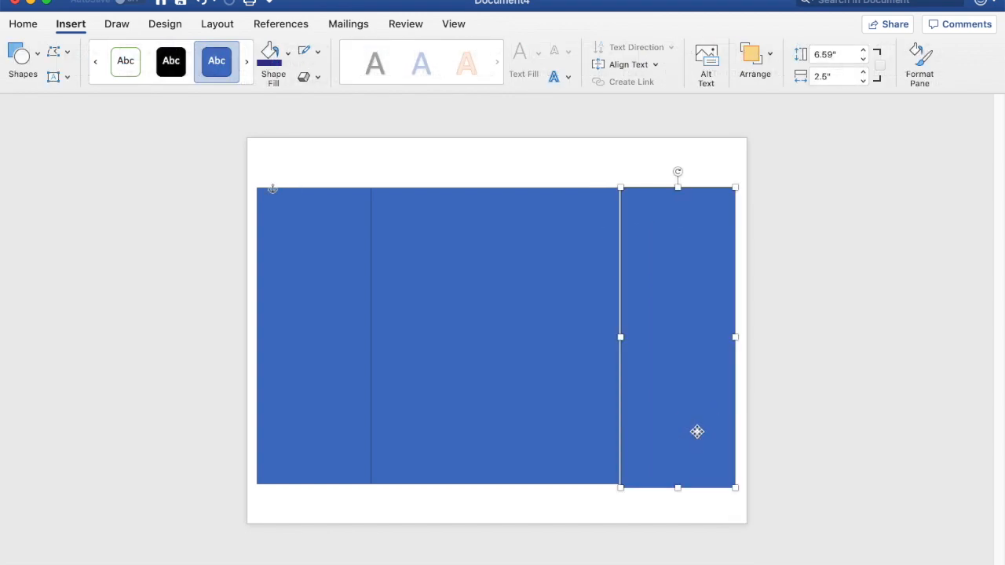
pyautogui.click(867, 59)
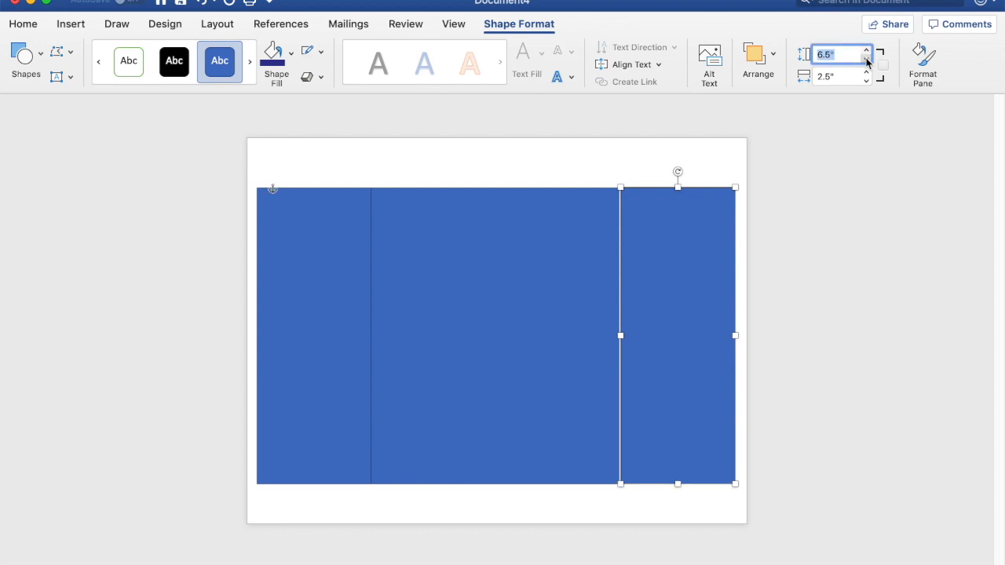
pyautogui.click(722, 135)
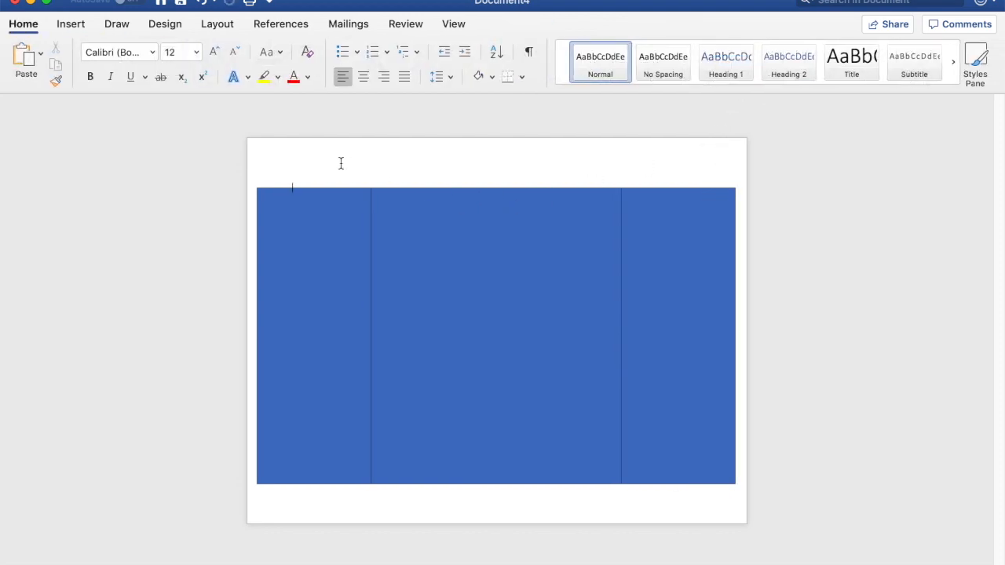
# Draw a horizontal strip about 10.5 inches wide and 0.38 inches high along the upper edge of the three rectangles.
pyautogui.click(68, 24)
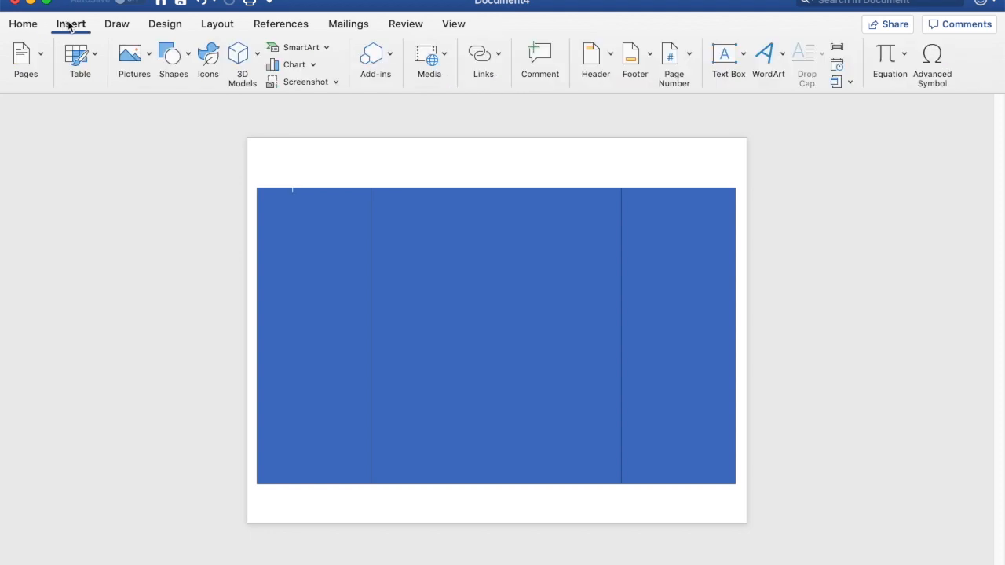
pyautogui.click(175, 64)
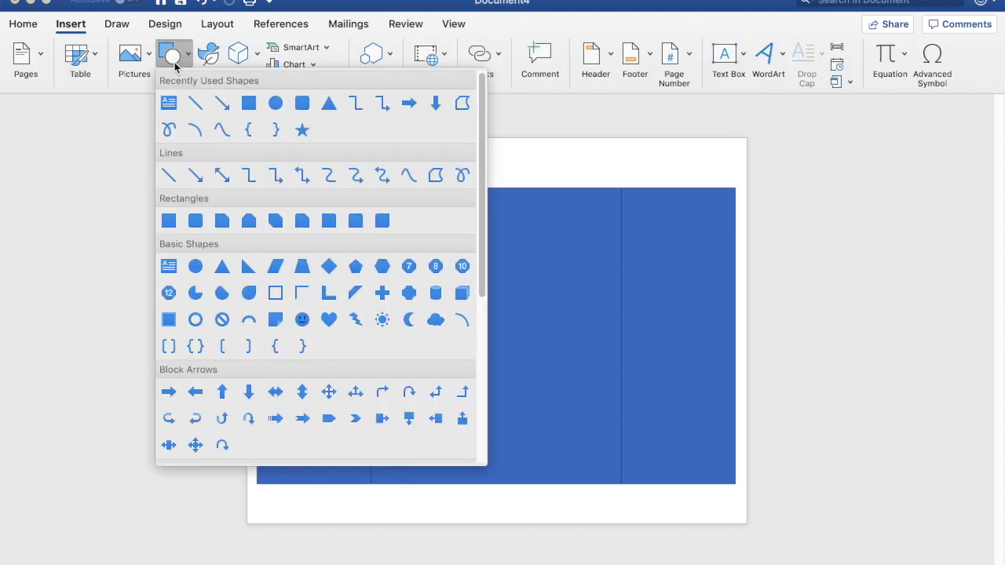
pyautogui.click(248, 104)
pyautogui.moveTo(257, 170)
pyautogui.mouseDown()
pyautogui.moveTo(332, 197)
pyautogui.moveTo(561, 175)
pyautogui.moveTo(731, 192)
pyautogui.mouseUp()
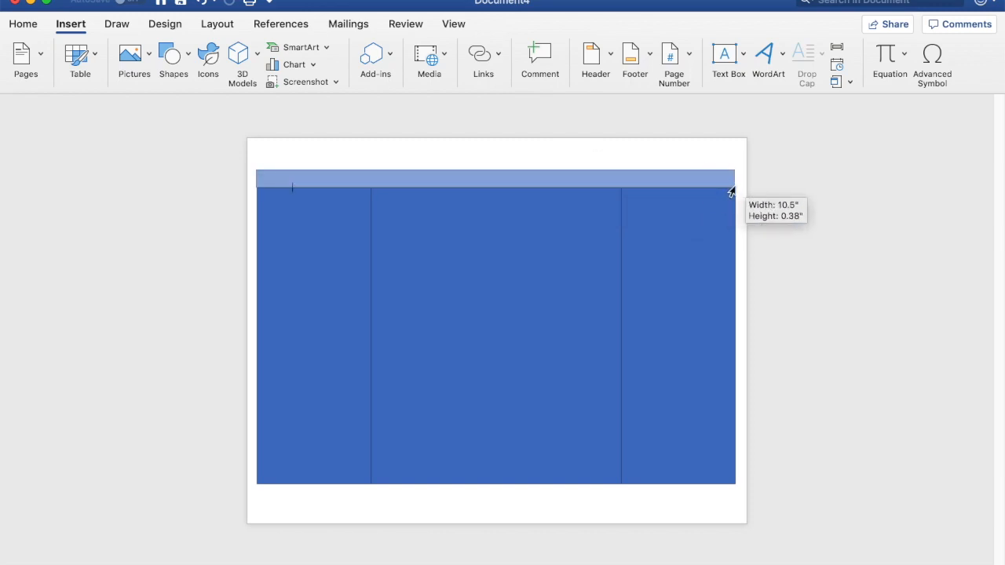
pyautogui.click(752, 239)
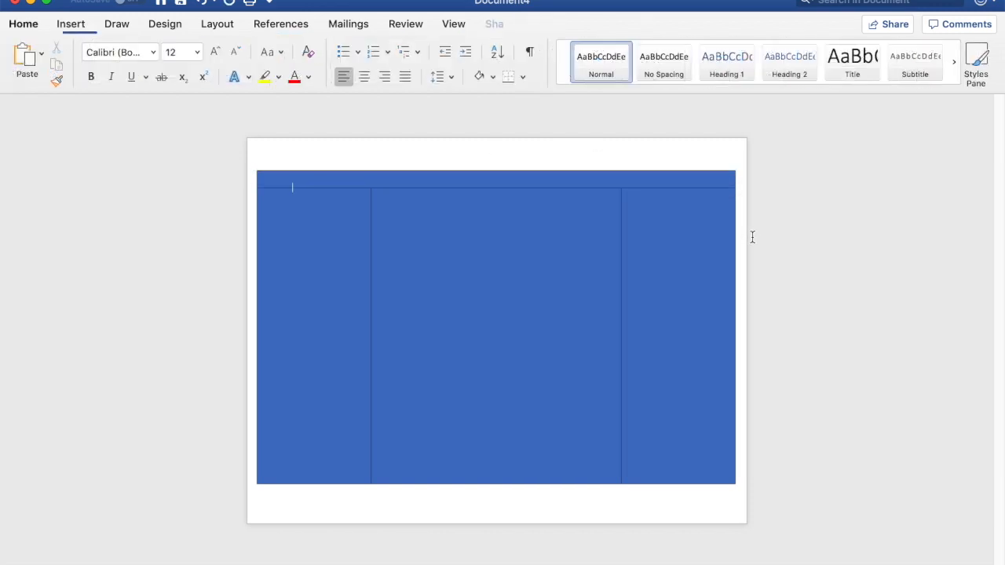
# Set the upper strip's height to 0.7 inches.
pyautogui.click(703, 179)
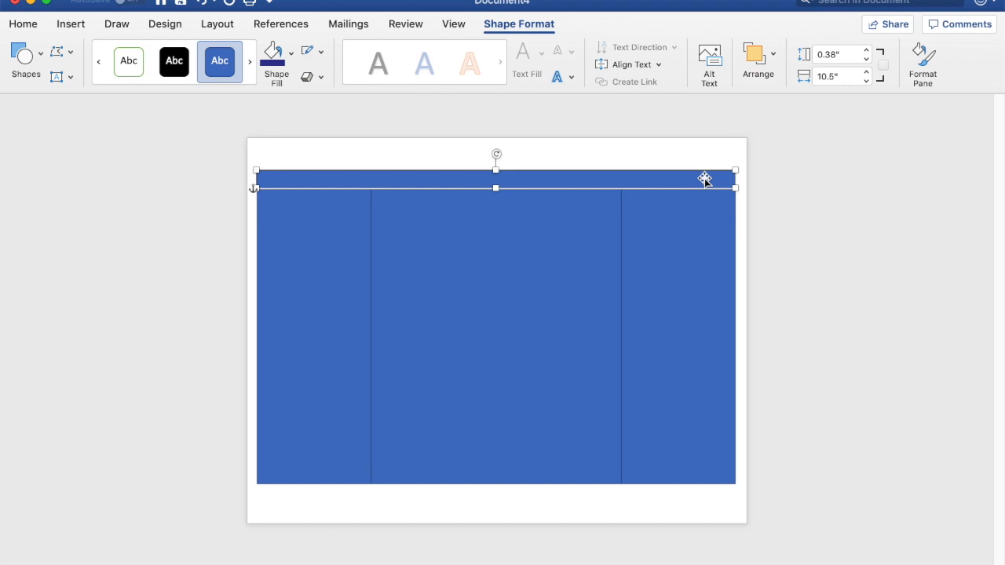
pyautogui.click(867, 52)
pyautogui.click(867, 51)
pyautogui.click(866, 52)
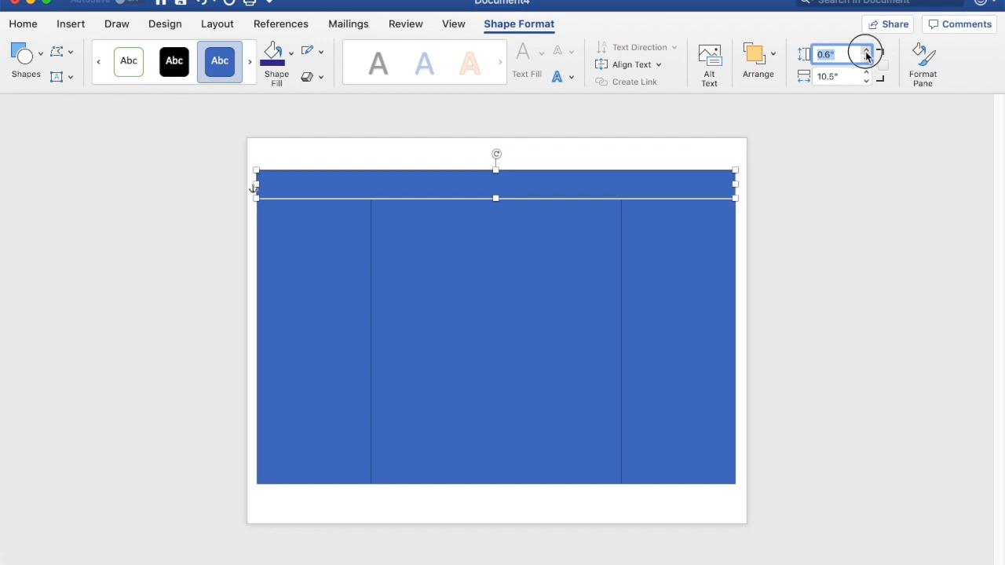
pyautogui.click(867, 52)
pyautogui.click(867, 59)
pyautogui.press('Up')
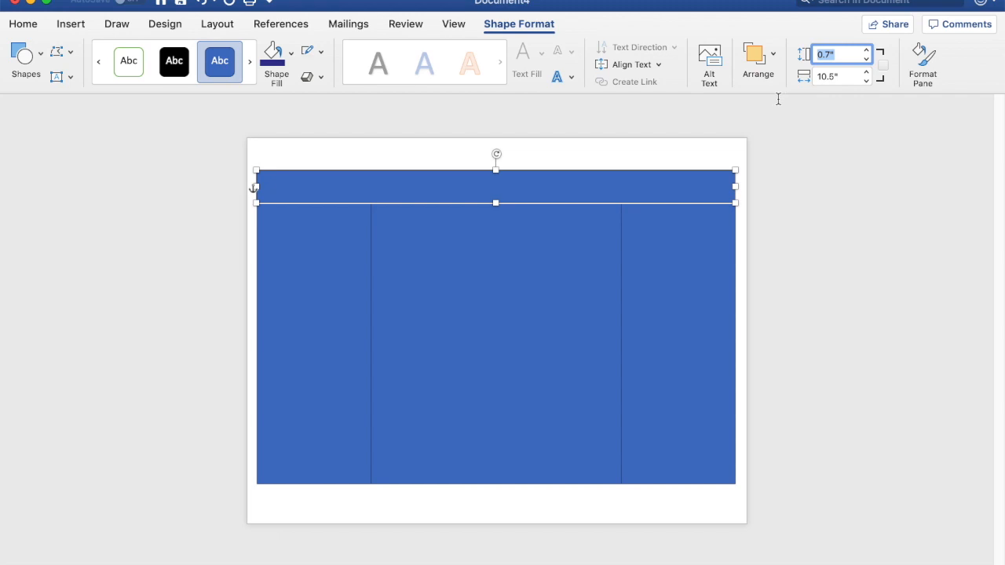
# Move the upper strip up so its lower edge sits flush on top of the three rectangles.
pyautogui.moveTo(673, 180); pyautogui.dragTo(673, 154)
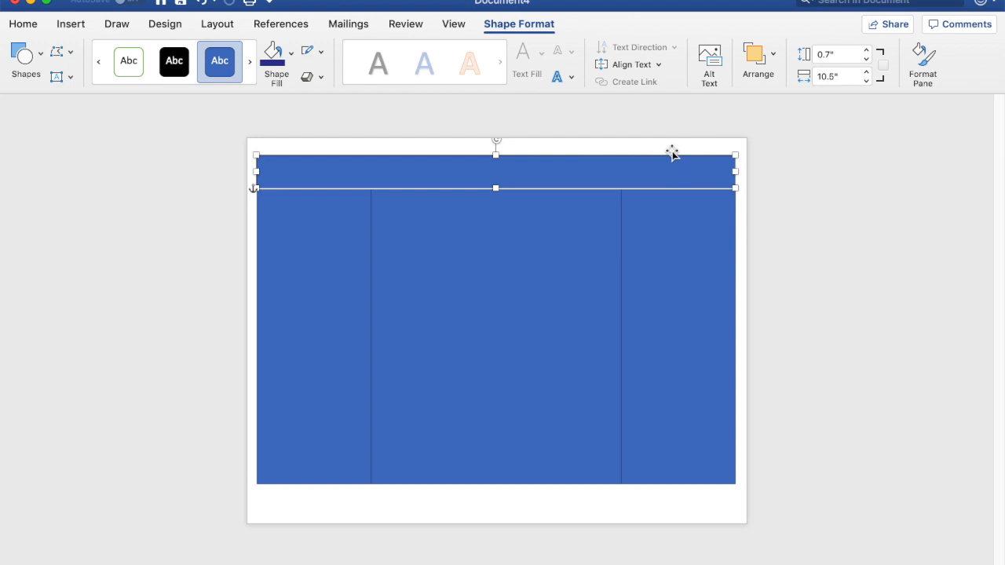
pyautogui.click(666, 143)
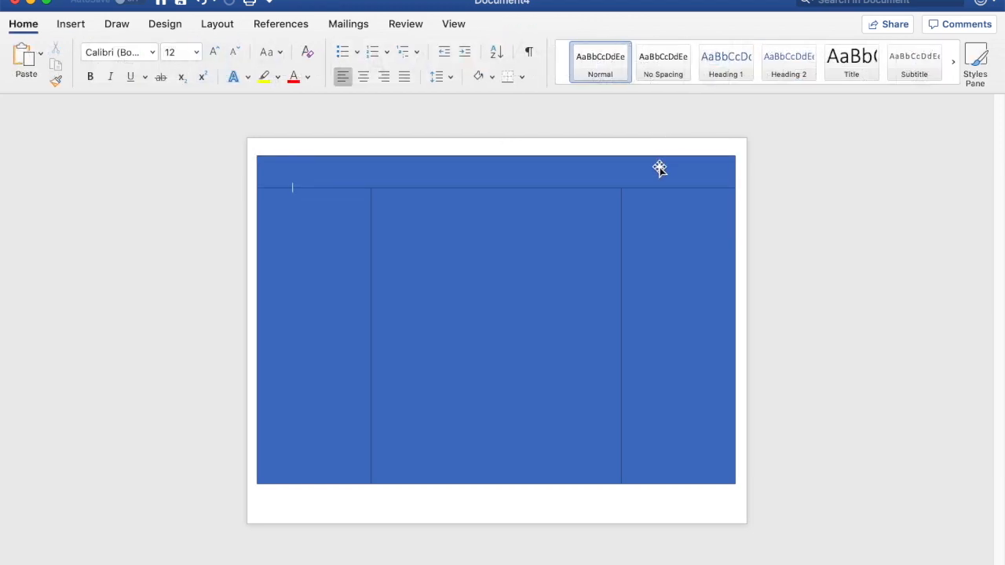
pyautogui.click(660, 168)
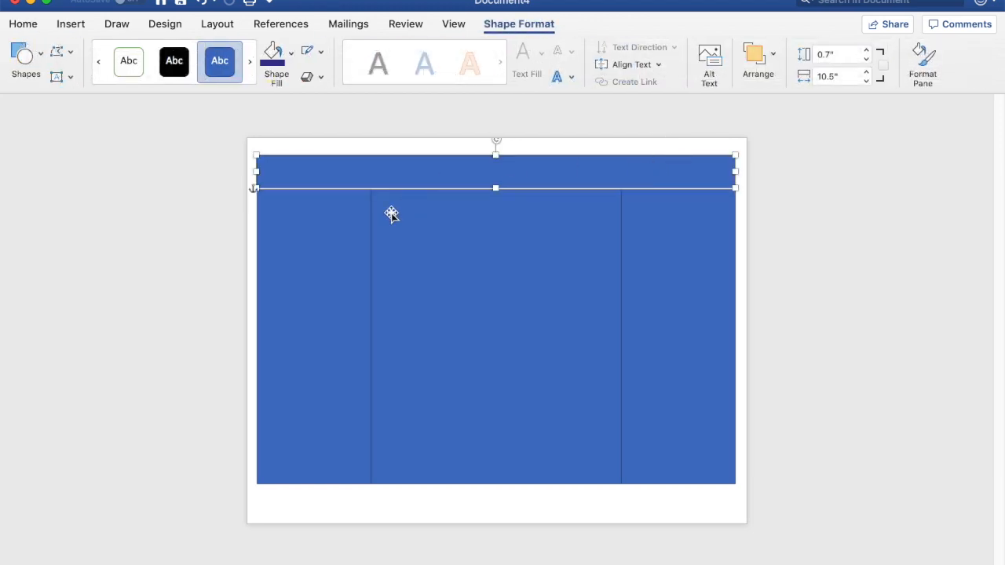
pyautogui.click(344, 497)
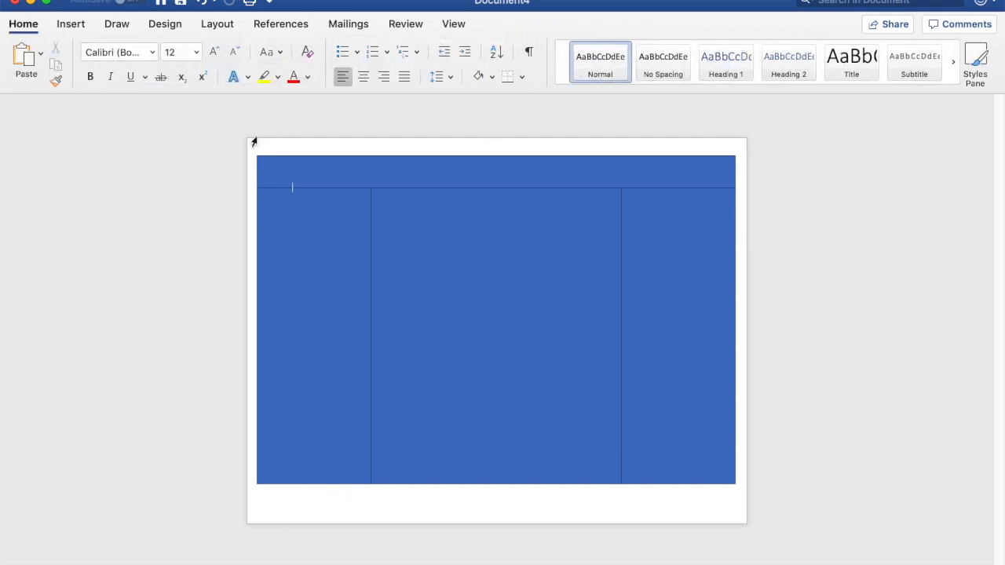
# Draw a horizontal strip about 10.5 inches wide and 0.57 inches high just below the three rectangles.
pyautogui.click(73, 26)
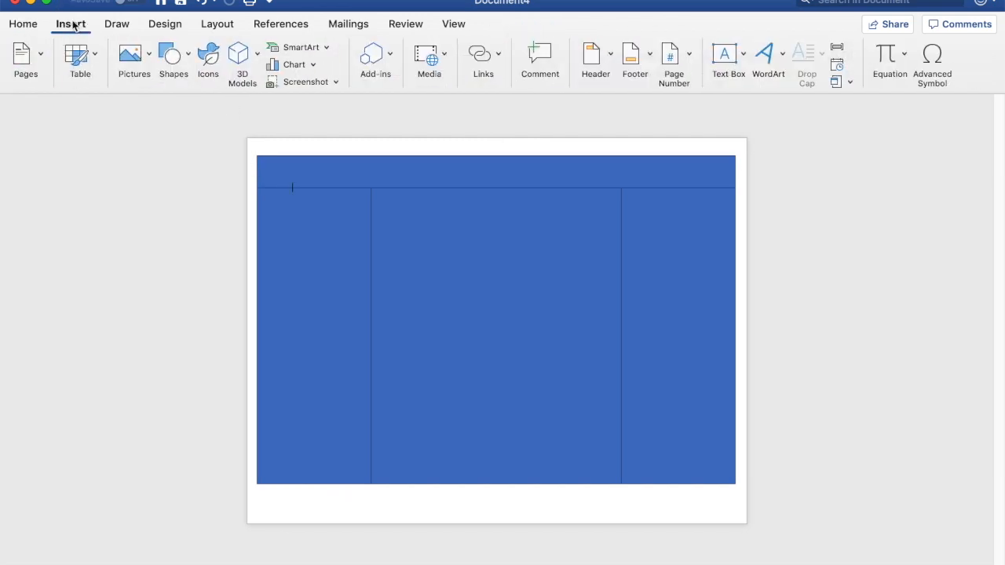
pyautogui.click(174, 63)
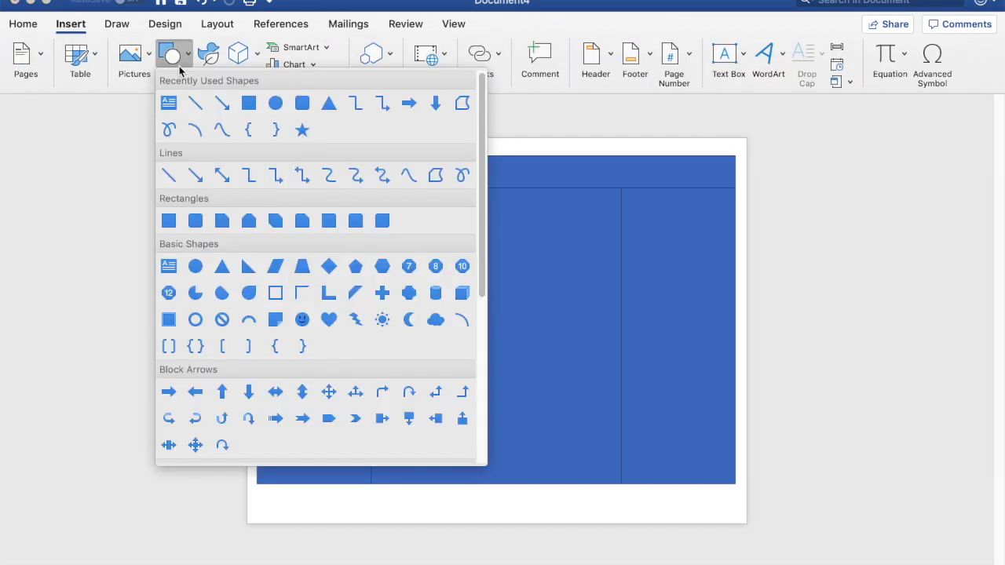
pyautogui.click(250, 104)
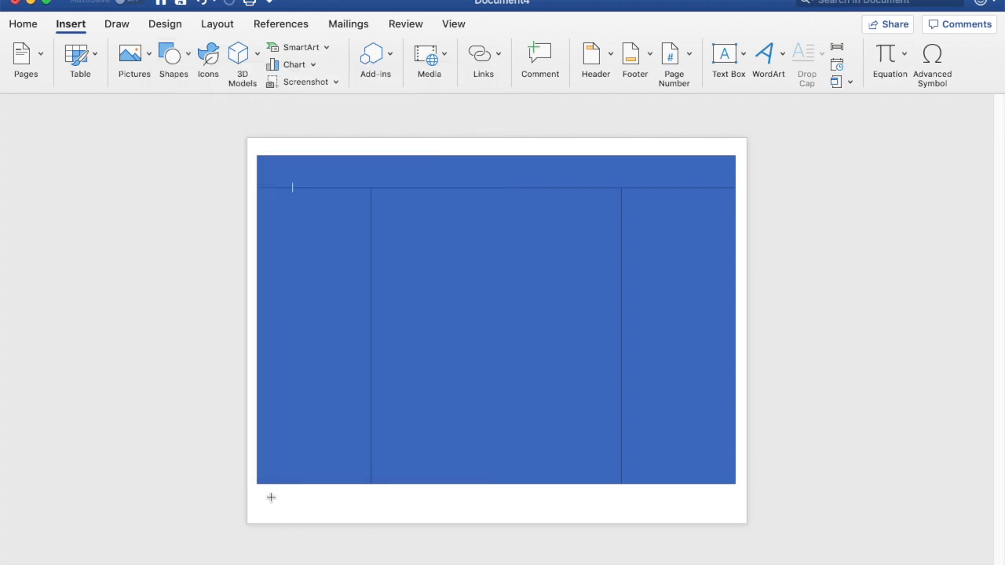
pyautogui.moveTo(257, 490)
pyautogui.mouseDown()
pyautogui.moveTo(493, 511)
pyautogui.moveTo(688, 498)
pyautogui.moveTo(732, 514)
pyautogui.mouseUp()
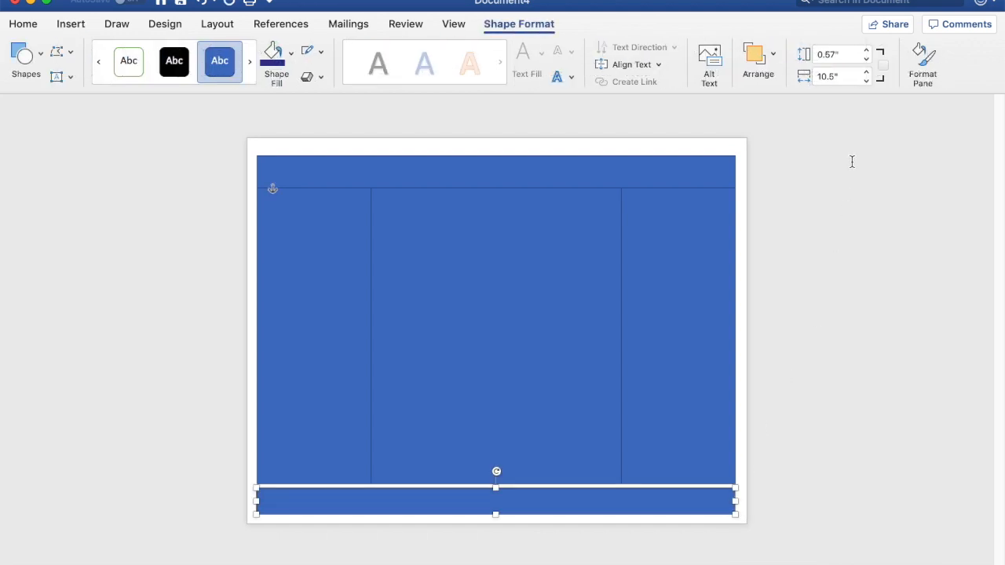
# Set the lower strip's height to 0.7 inches and move it up flush against the bottom of the three rectangles.
pyautogui.click(867, 51)
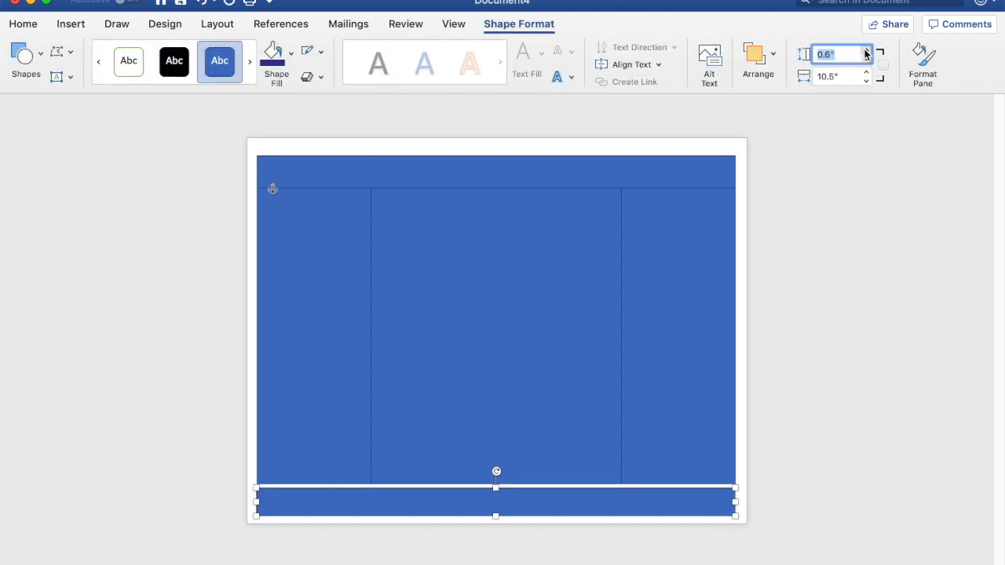
pyautogui.click(867, 51)
pyautogui.click(866, 51)
pyautogui.click(866, 56)
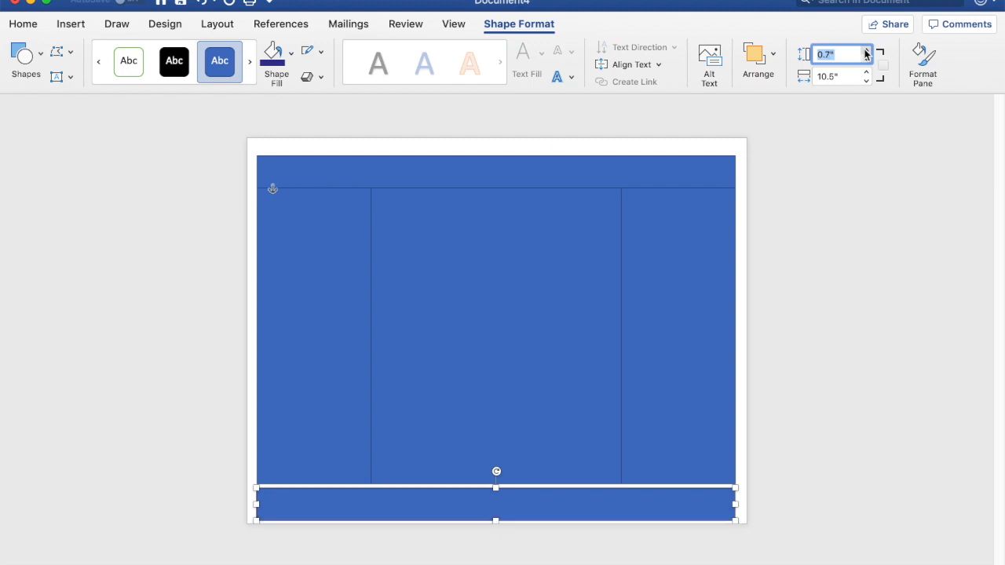
pyautogui.click(692, 493)
pyautogui.moveTo(691, 493); pyautogui.dragTo(692, 492)
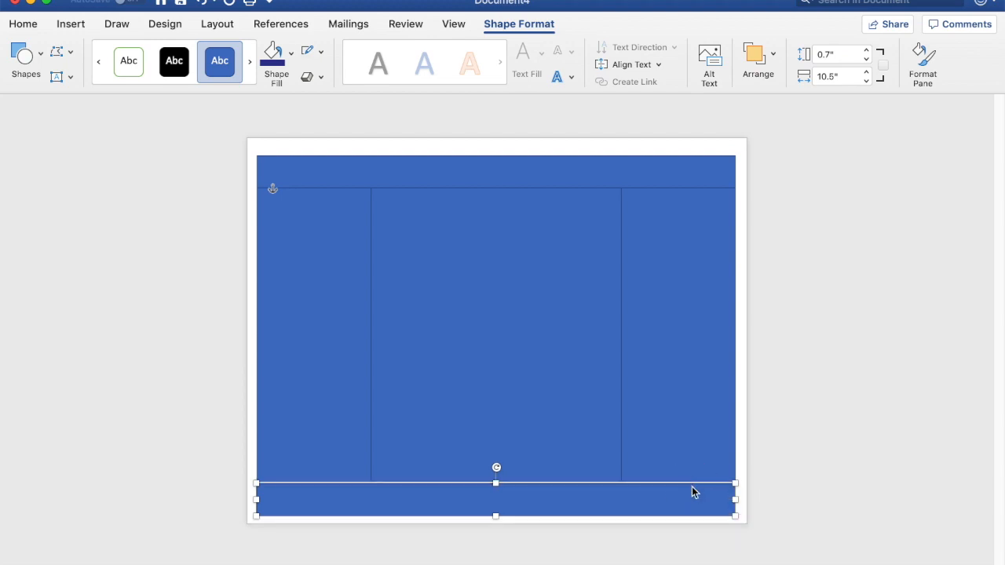
pyautogui.click(739, 470)
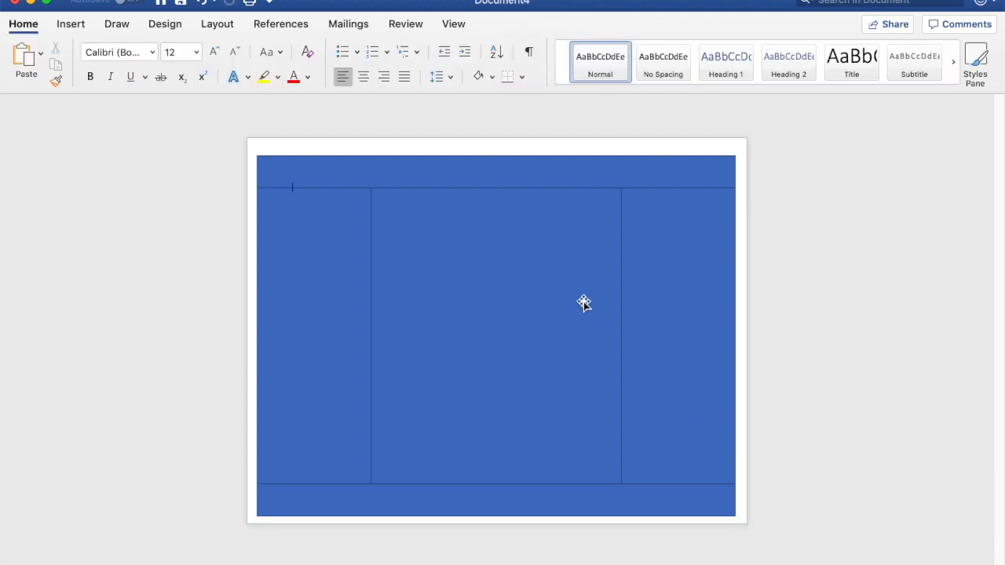
# Try reducing the upper strip's height to 0.5 inches and undo the change.
pyautogui.click(571, 176)
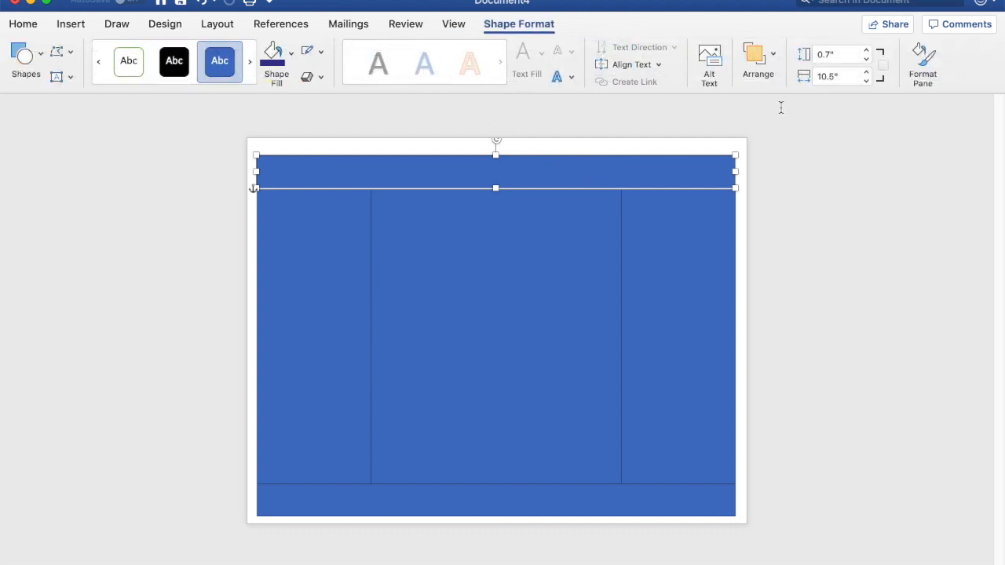
pyautogui.click(867, 60)
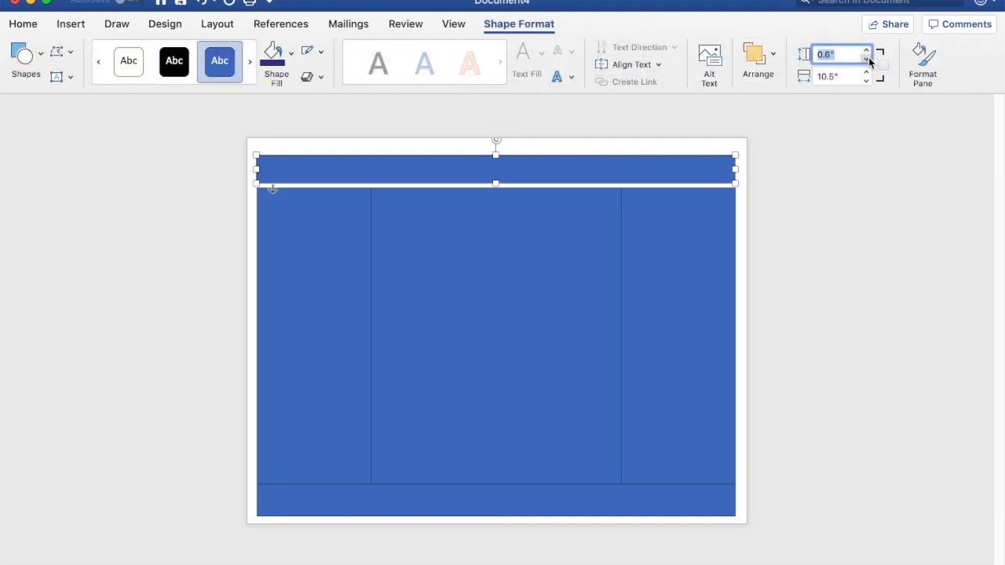
pyautogui.press('Down')
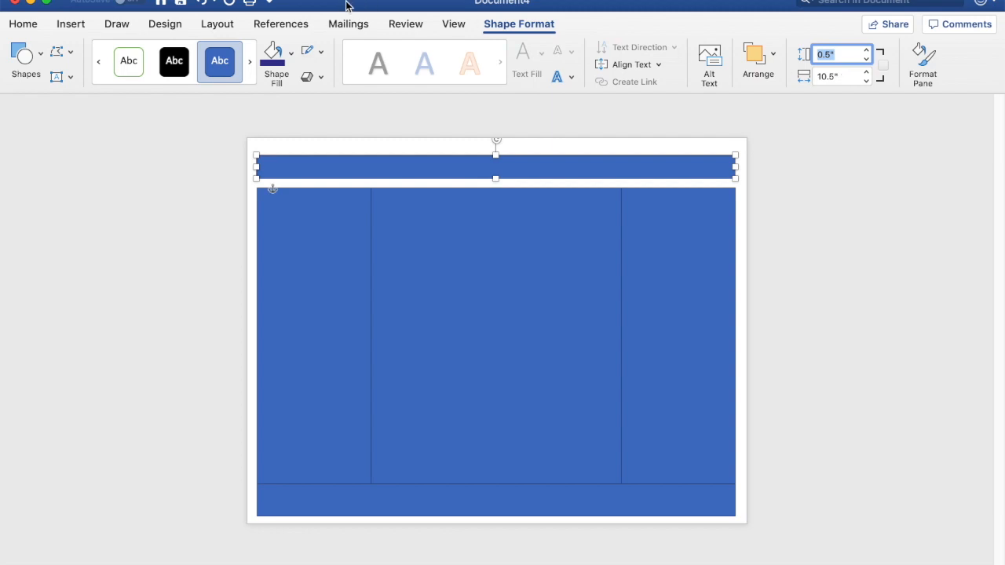
pyautogui.click(202, 3)
pyautogui.click(202, 4)
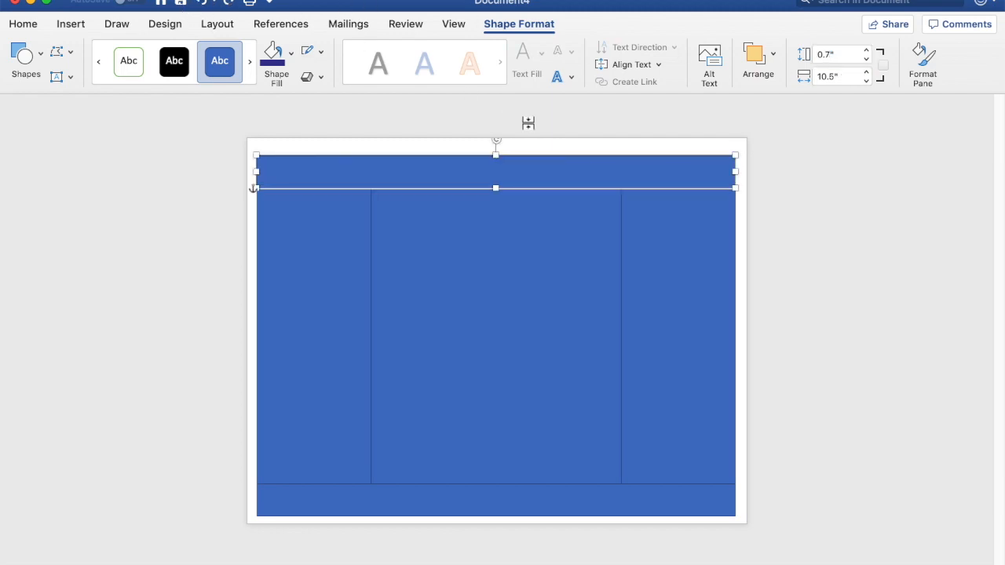
pyautogui.click(845, 227)
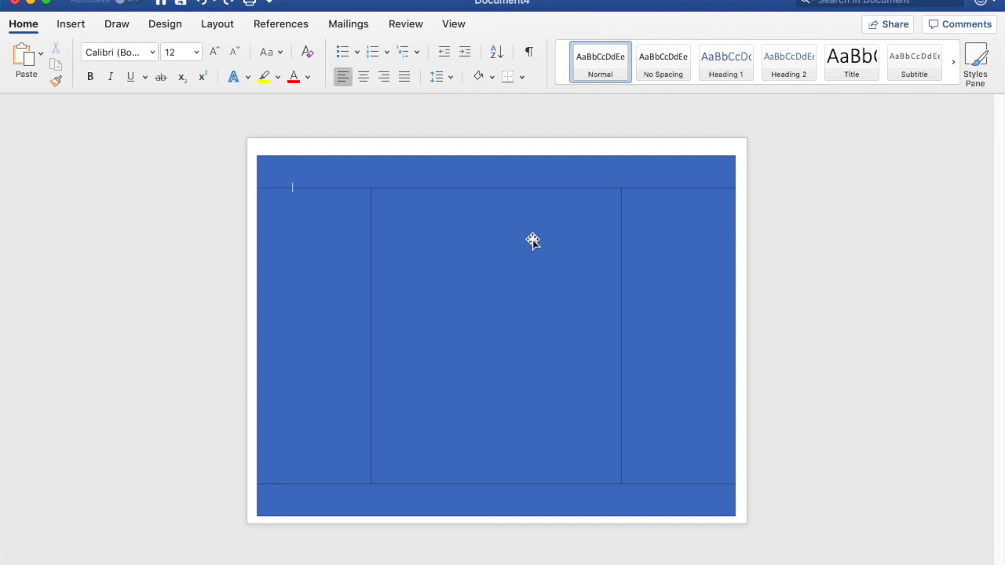
# Try inserting the Stars And Stripes pattern picture from the Desktop's 4th of July folder, and undo the insertion.
pyautogui.click(512, 178)
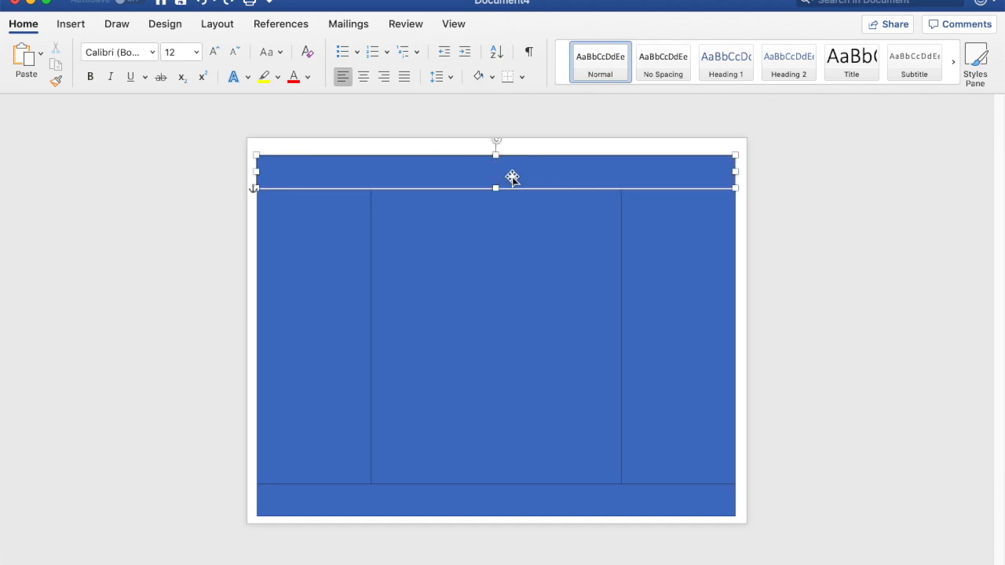
pyautogui.click(504, 247)
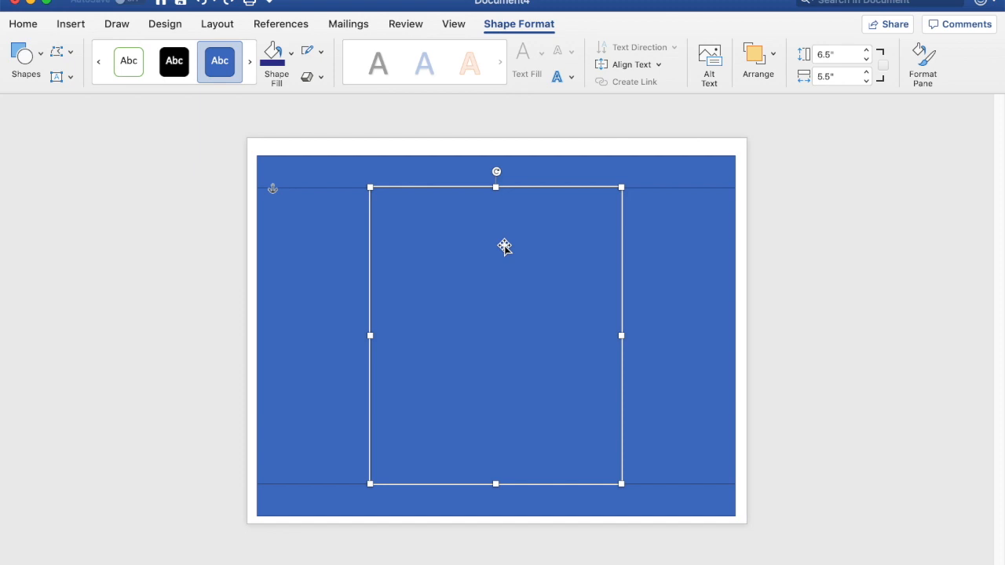
pyautogui.click(317, 285)
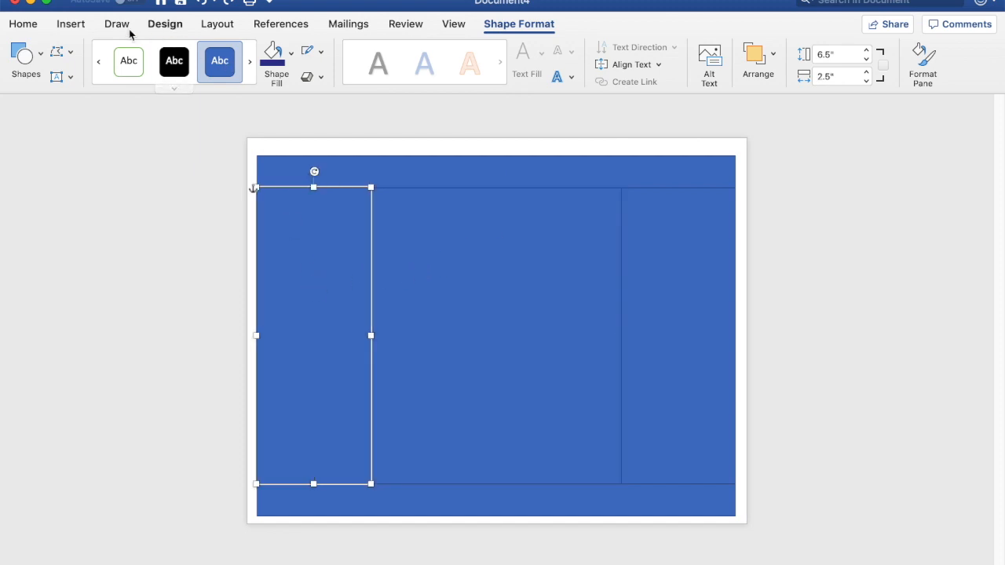
pyautogui.click(82, 26)
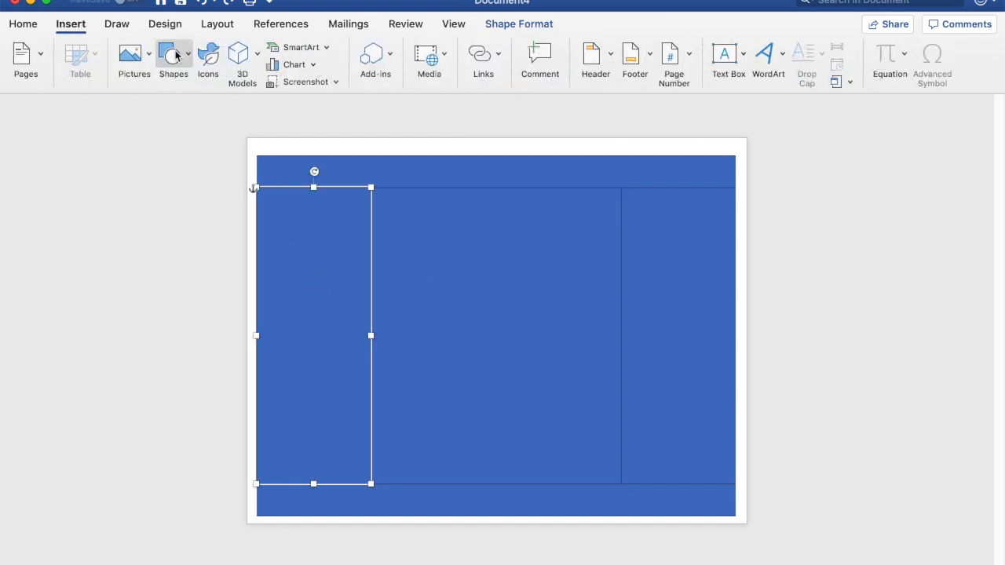
pyautogui.click(149, 63)
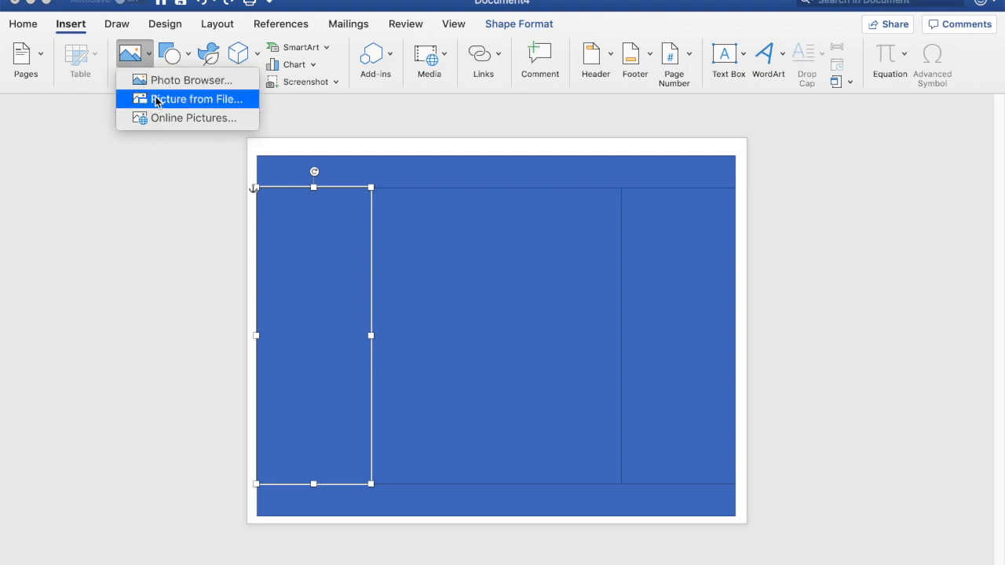
pyautogui.click(156, 101)
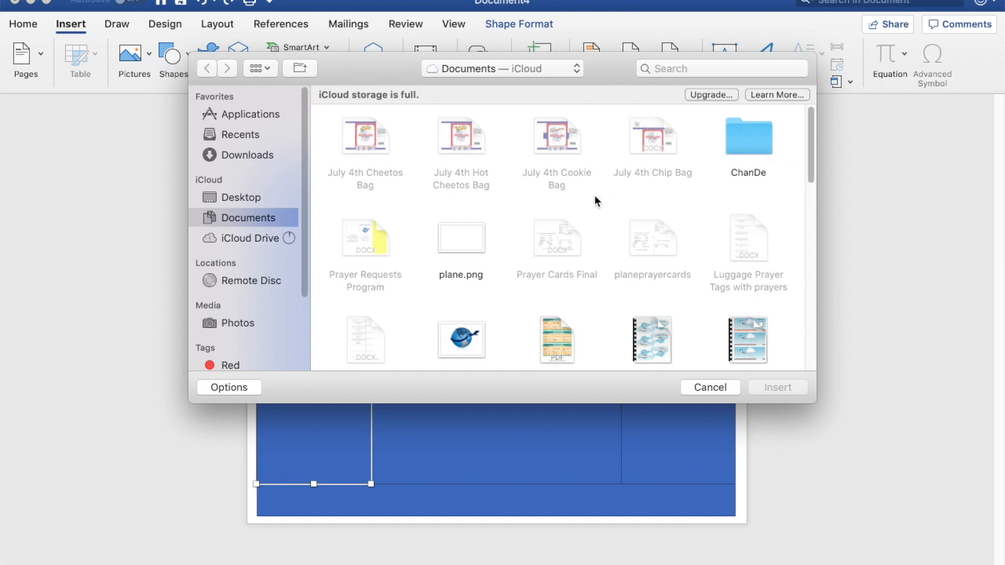
pyautogui.click(254, 198)
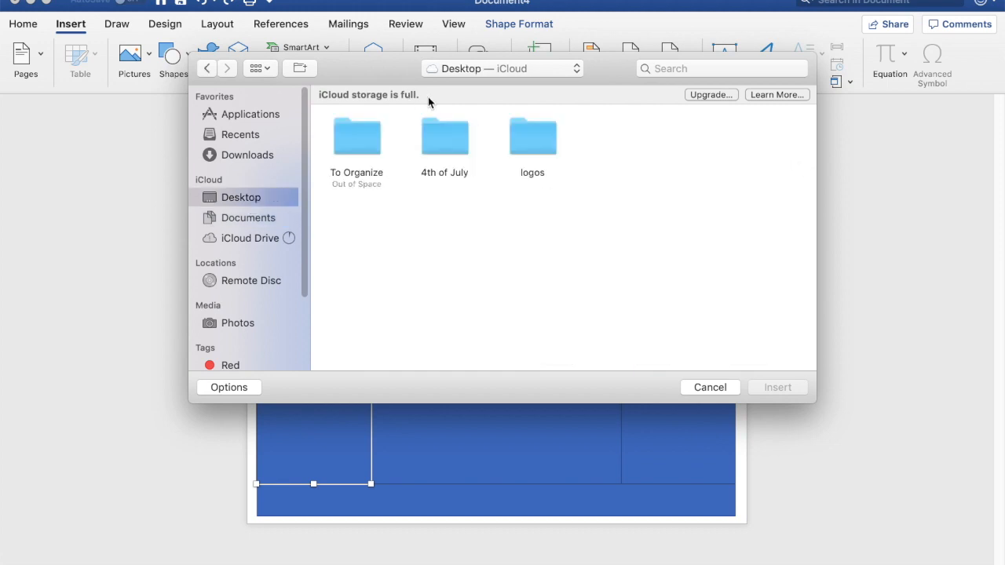
pyautogui.doubleClick(442, 139)
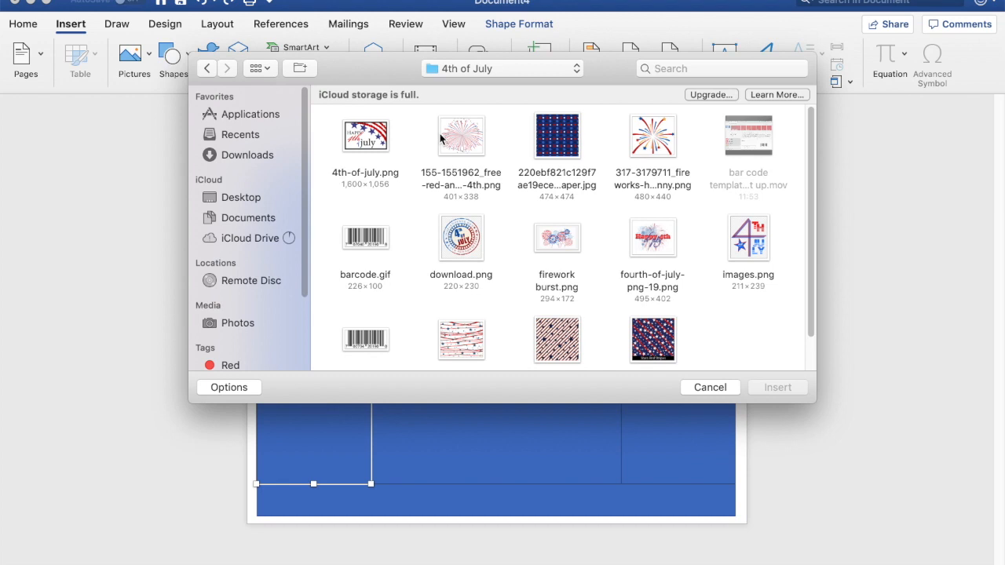
pyautogui.click(660, 338)
pyautogui.click(776, 387)
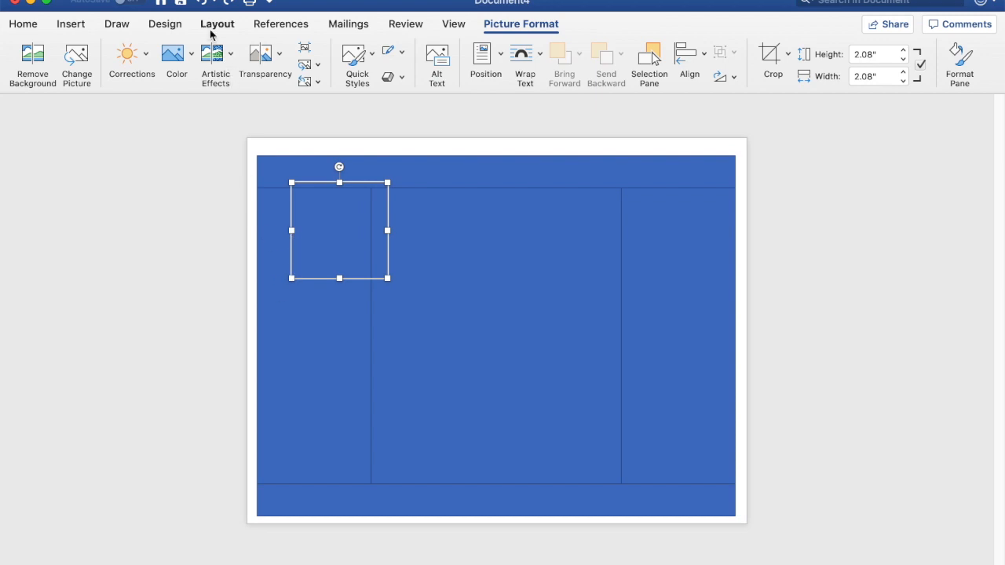
pyautogui.click(199, 4)
# Fill the left 2.5-inch panel with the Stars And Stripes pattern picture from the 4th of July folder.
pyautogui.click(277, 292)
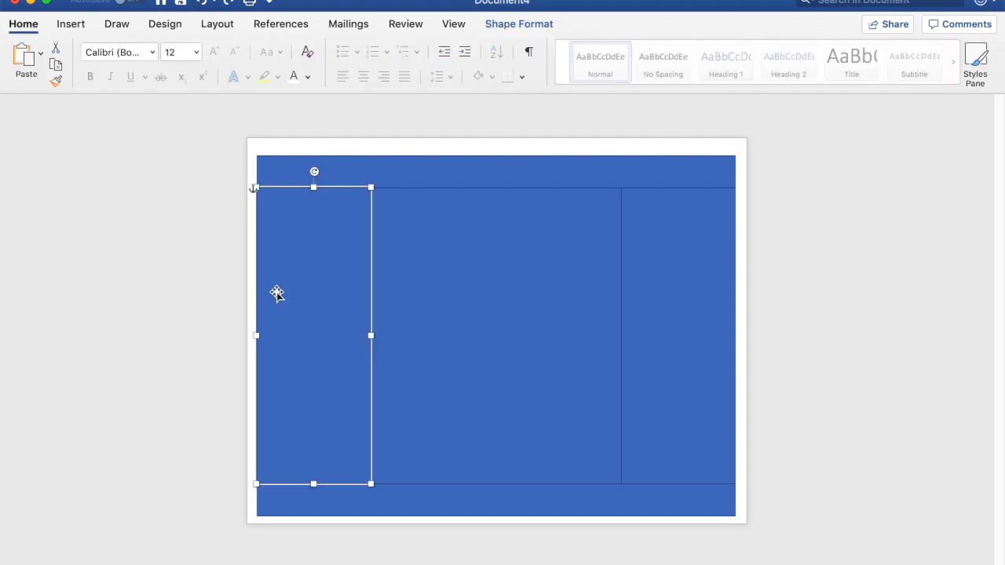
pyautogui.click(518, 26)
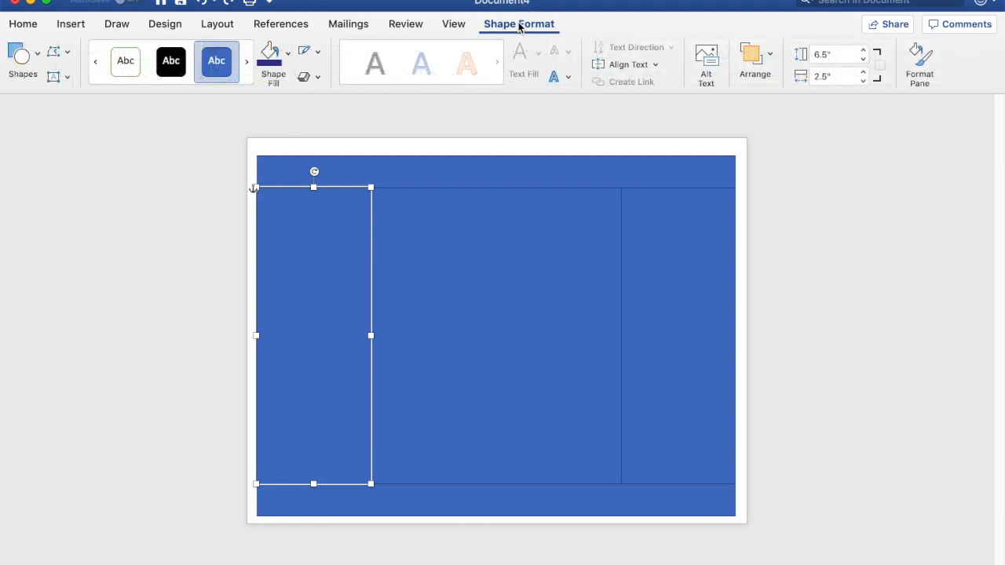
pyautogui.click(290, 54)
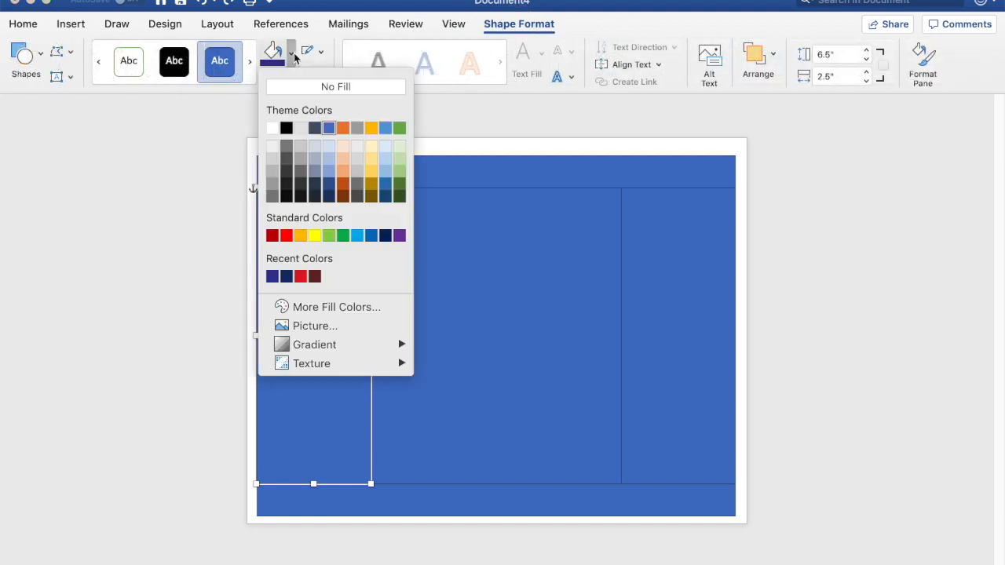
pyautogui.click(315, 327)
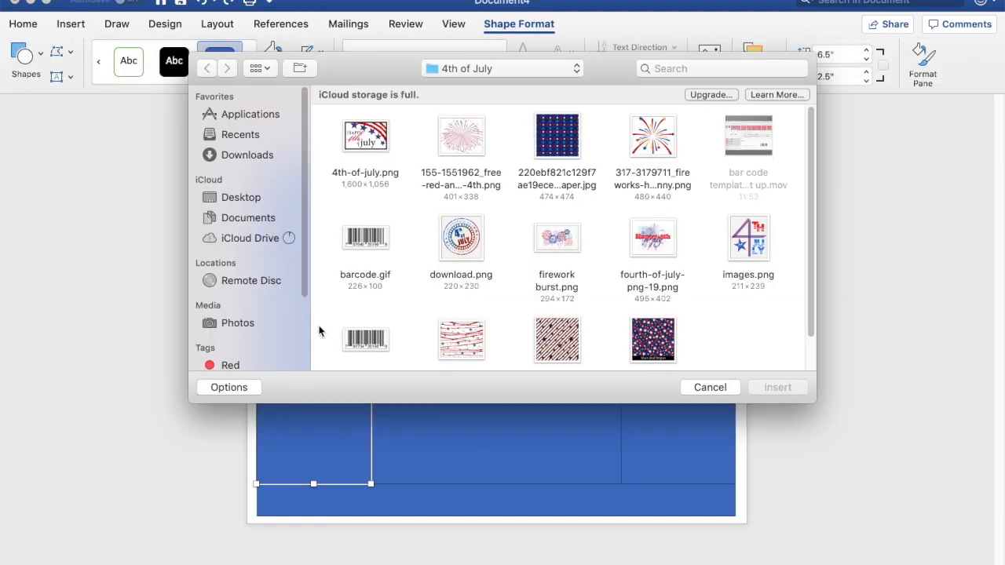
pyautogui.click(664, 333)
pyautogui.click(769, 387)
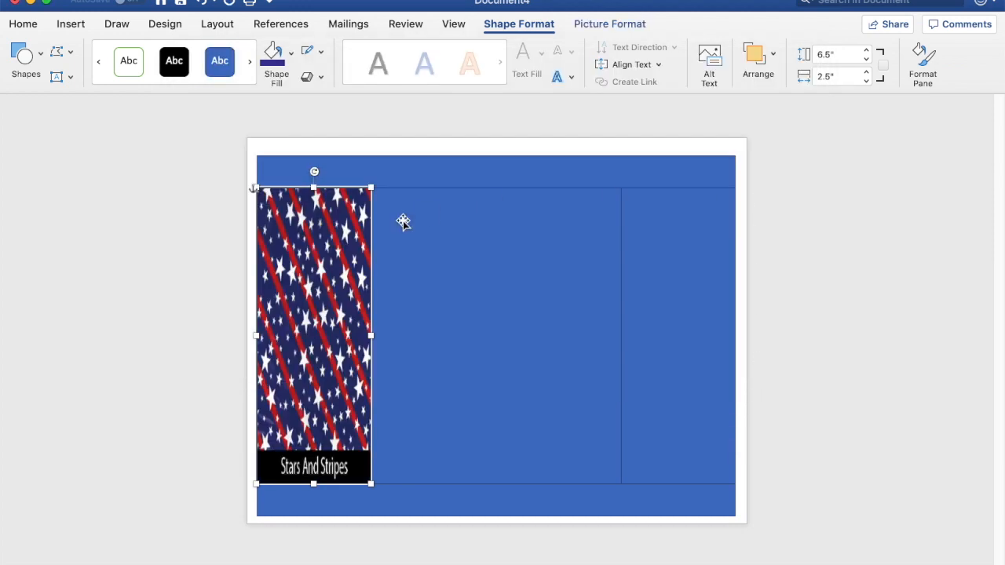
# Crop the black caption band off the left panel's picture and stretch the panel back down to 6.5 inches high.
pyautogui.click(640, 25)
pyautogui.click(773, 57)
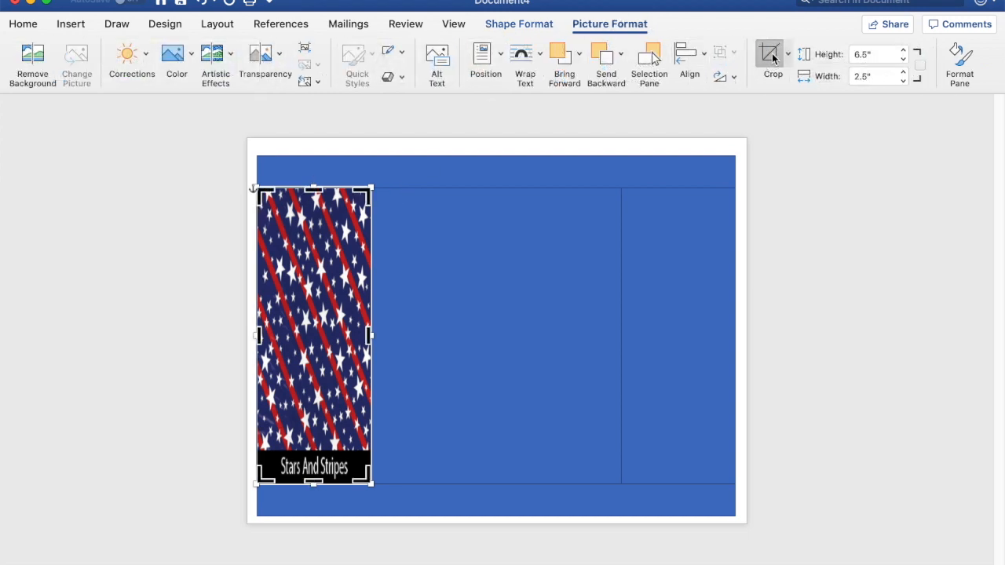
pyautogui.moveTo(313, 483); pyautogui.dragTo(309, 451)
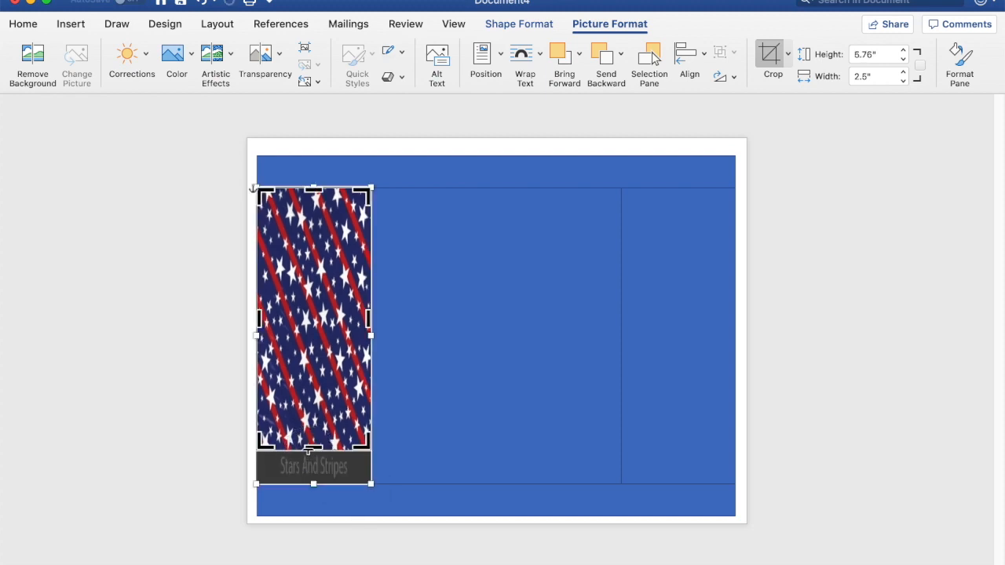
pyautogui.click(771, 59)
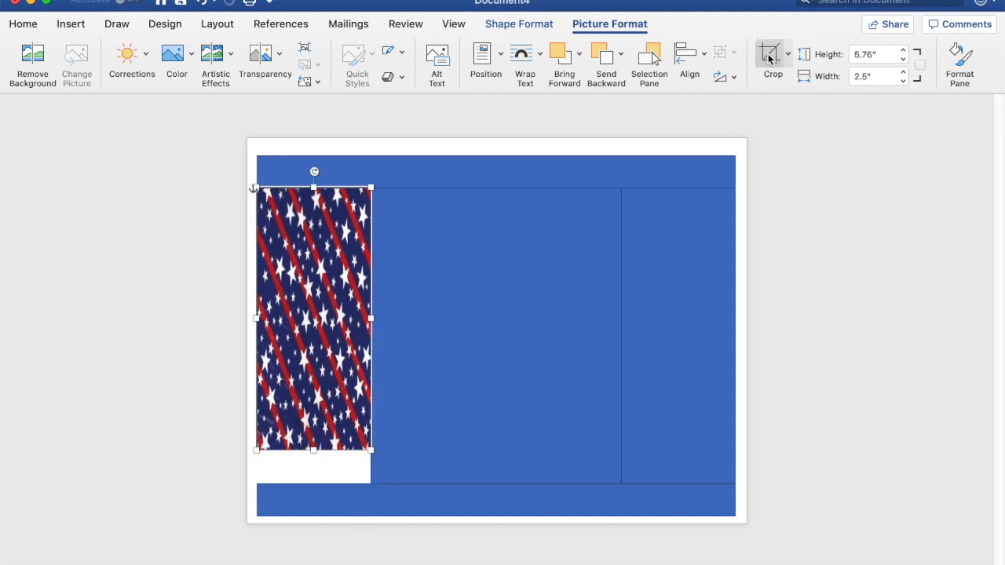
pyautogui.moveTo(313, 451); pyautogui.dragTo(314, 484)
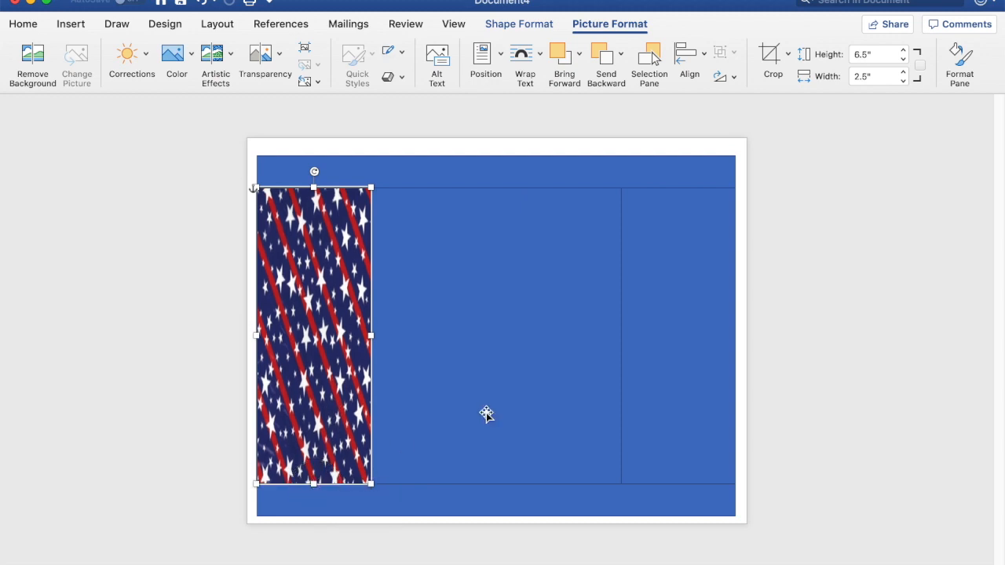
# Fill the right 2.5-inch panel with the same Stars And Stripes picture from the 4th of July folder.
pyautogui.click(652, 402)
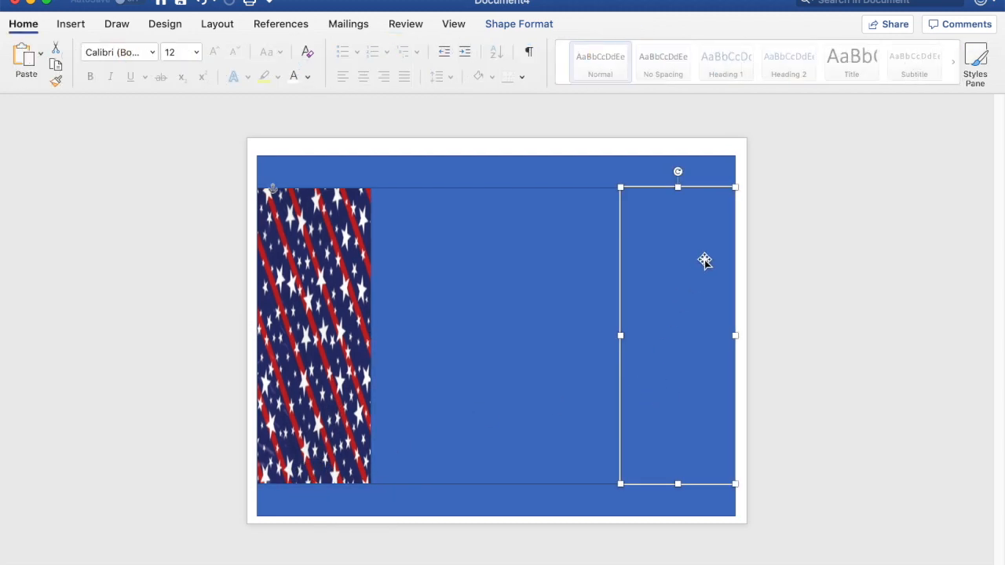
pyautogui.click(503, 26)
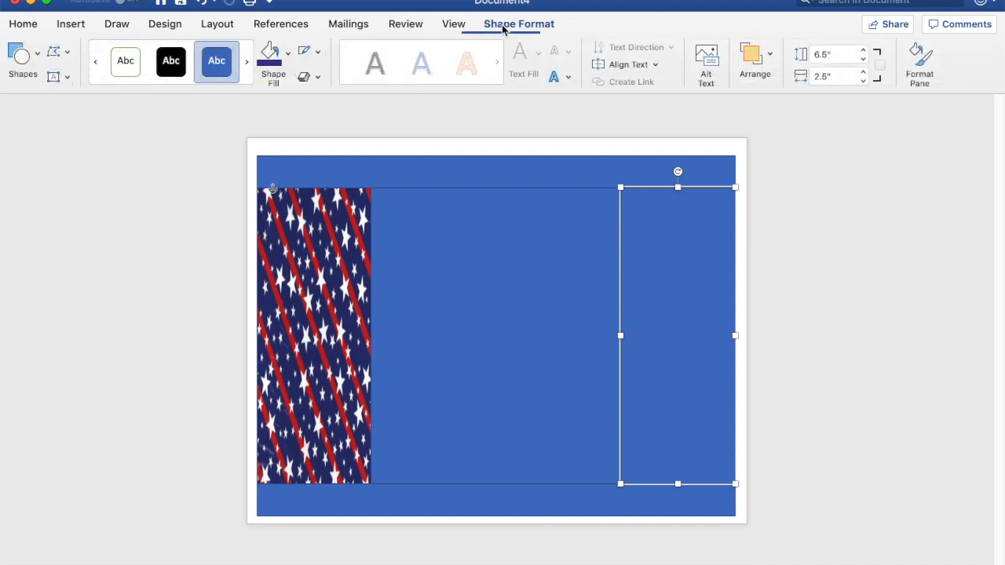
pyautogui.click(291, 53)
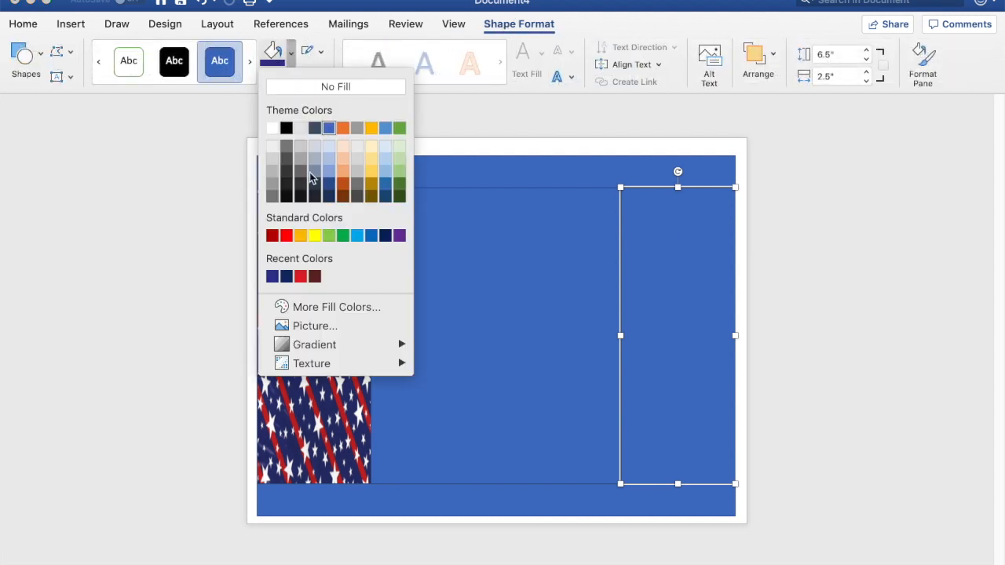
pyautogui.click(314, 328)
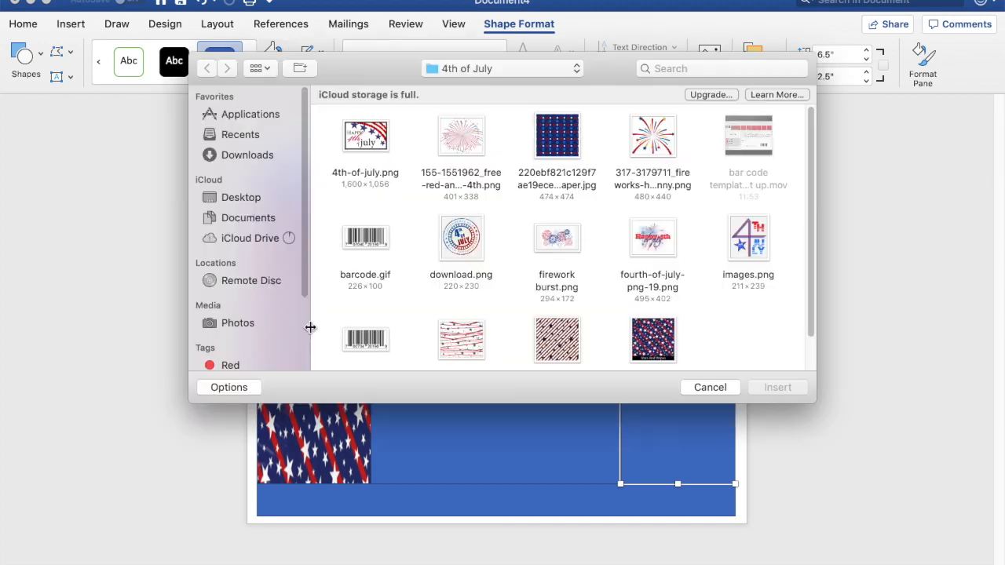
pyautogui.click(650, 336)
pyautogui.click(767, 389)
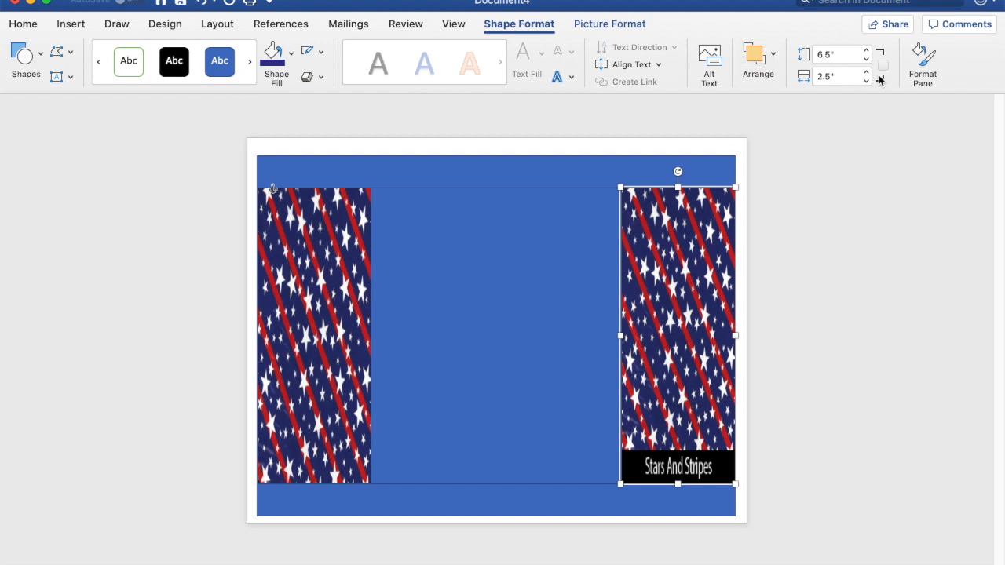
# Crop the black caption band off the right panel's picture and stretch the panel down to meet the lower strip.
pyautogui.click(630, 30)
pyautogui.click(630, 29)
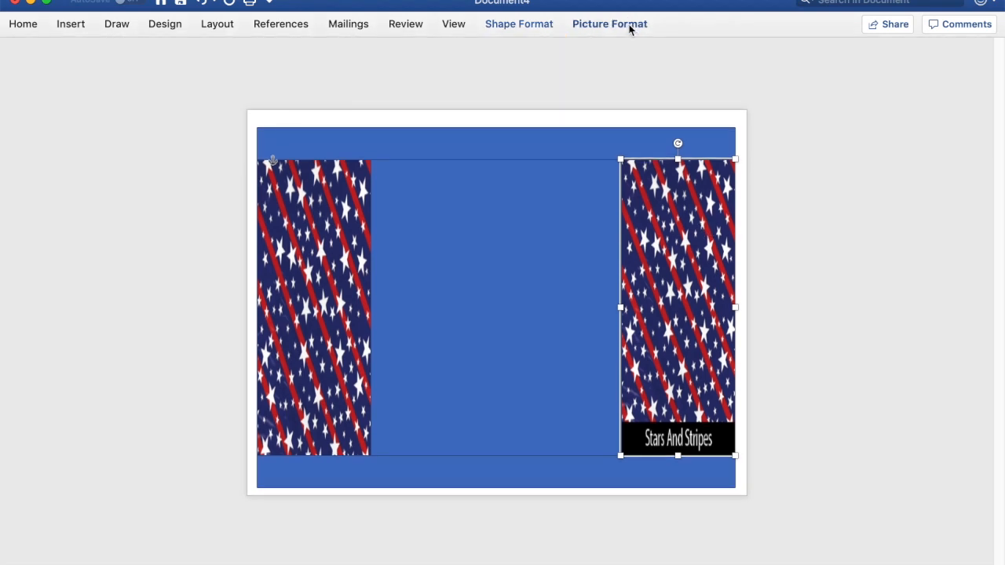
pyautogui.click(630, 29)
pyautogui.click(771, 74)
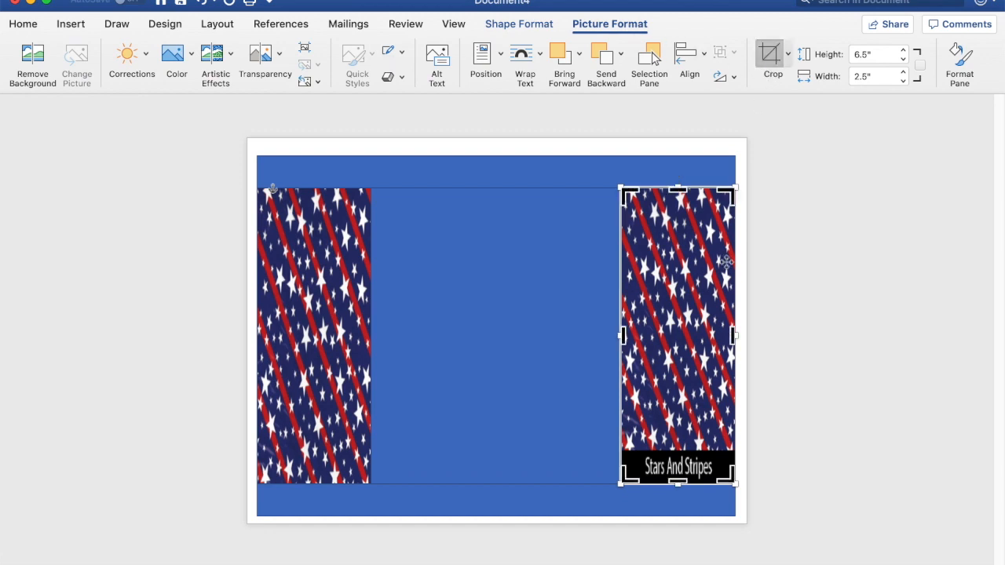
pyautogui.moveTo(678, 482); pyautogui.dragTo(675, 447)
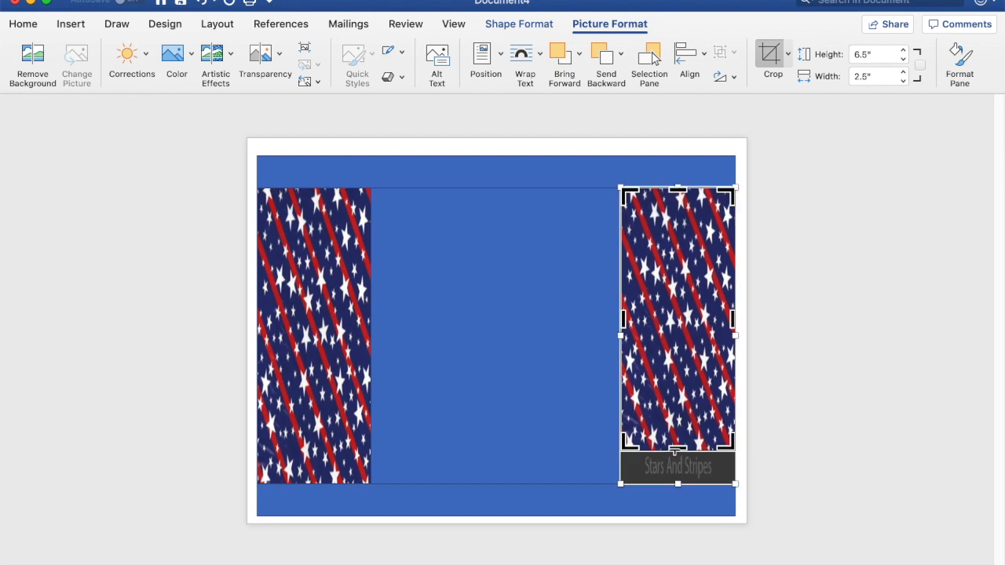
pyautogui.click(781, 63)
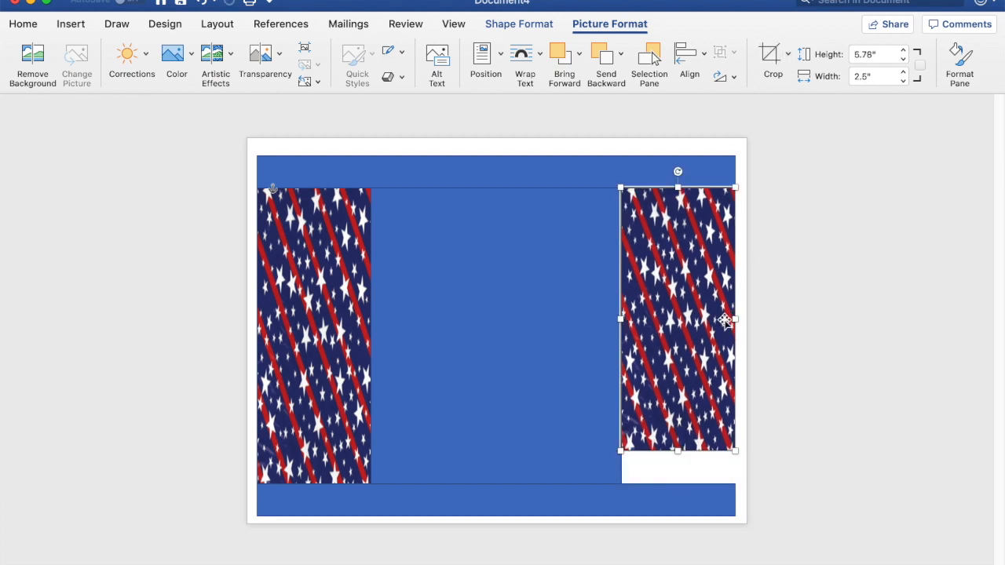
pyautogui.moveTo(678, 451); pyautogui.dragTo(680, 485)
# Fill the upper and lower strips with the navy blue sampled from the left panel's star pattern.
pyautogui.click(539, 420)
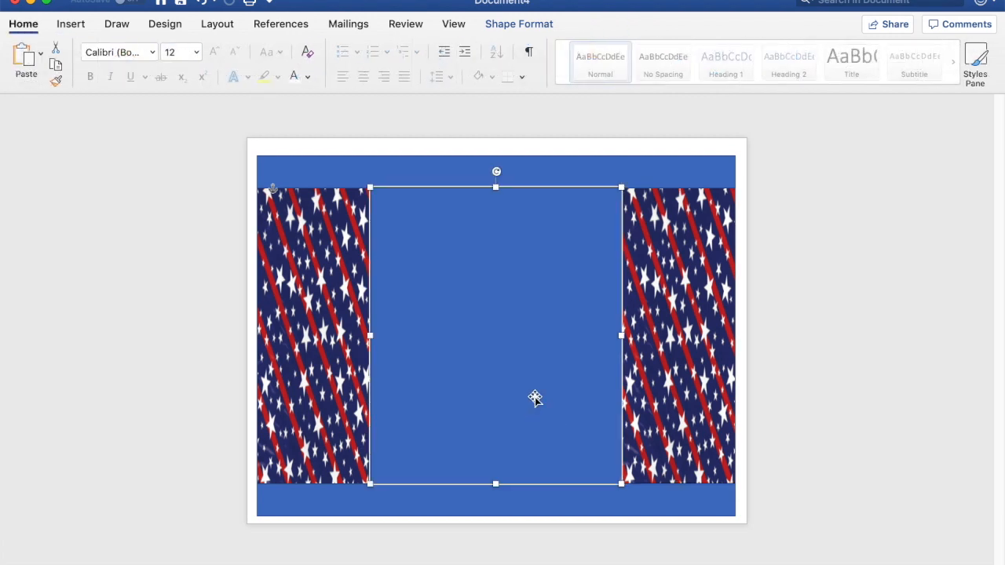
pyautogui.click(519, 171)
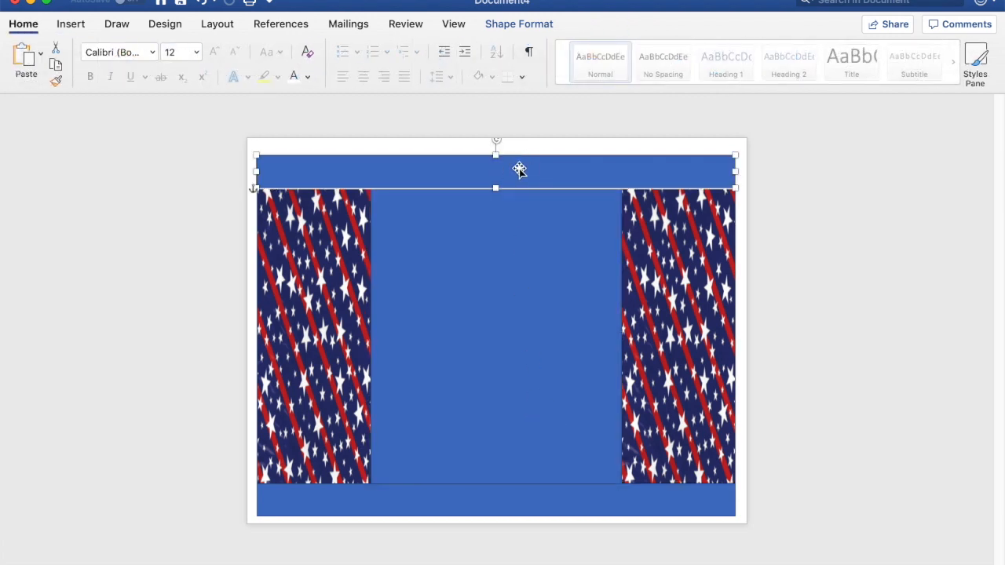
pyautogui.click(525, 29)
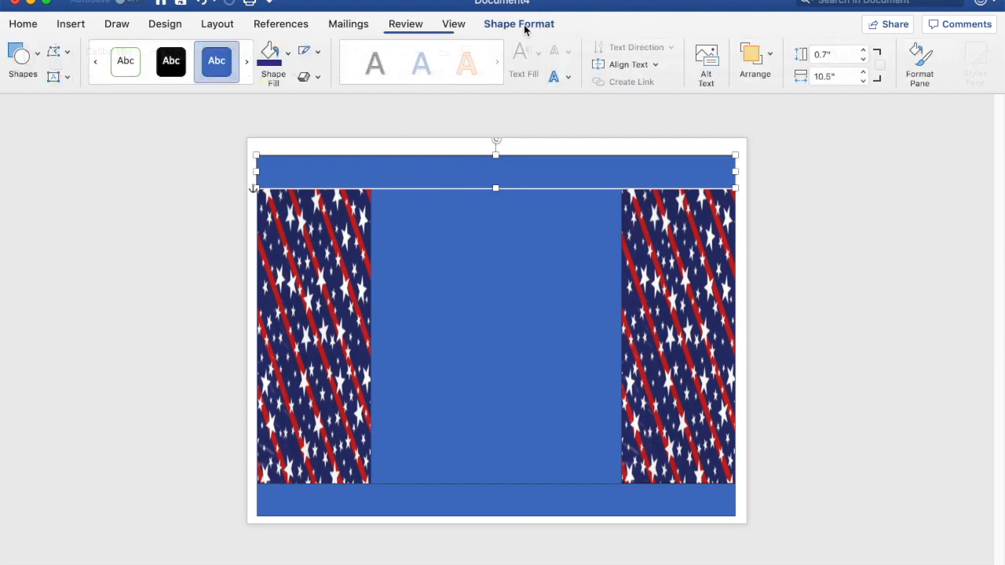
pyautogui.click(291, 54)
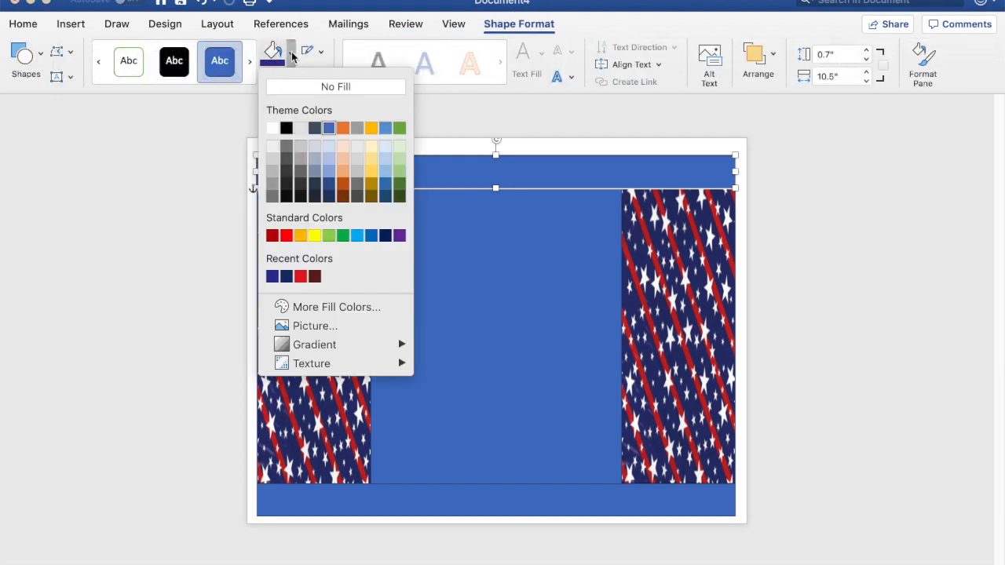
pyautogui.click(282, 307)
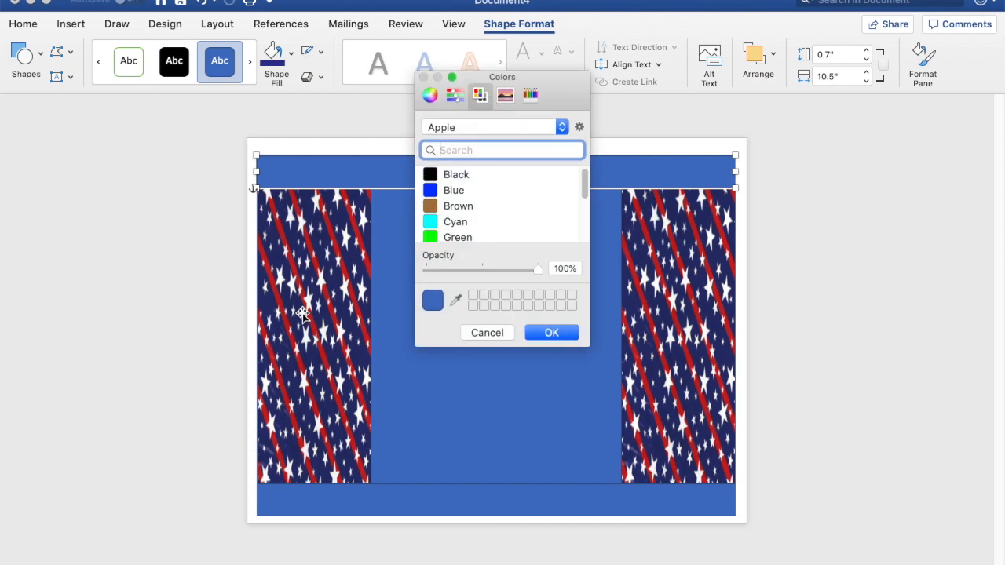
pyautogui.click(457, 304)
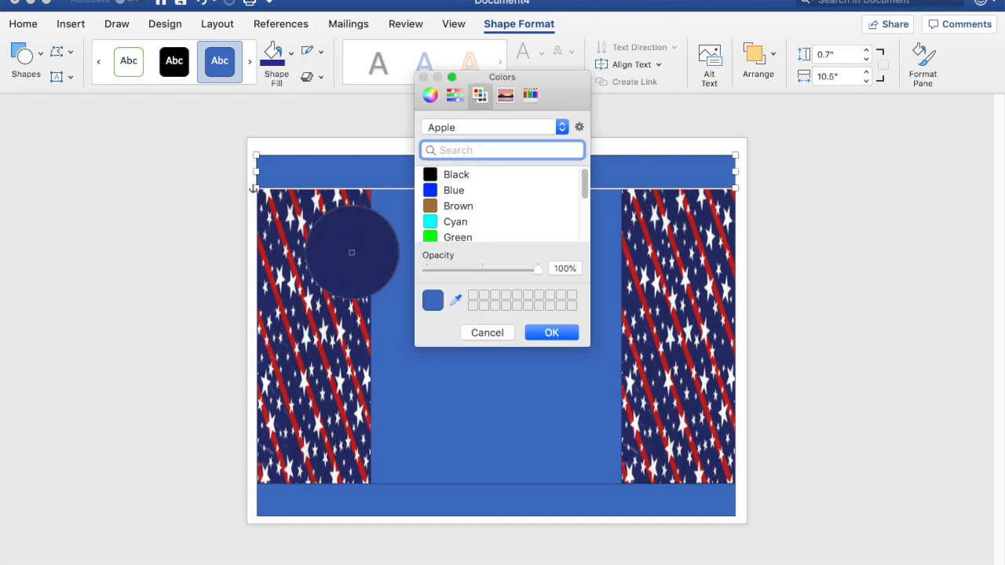
pyautogui.click(349, 253)
pyautogui.click(553, 333)
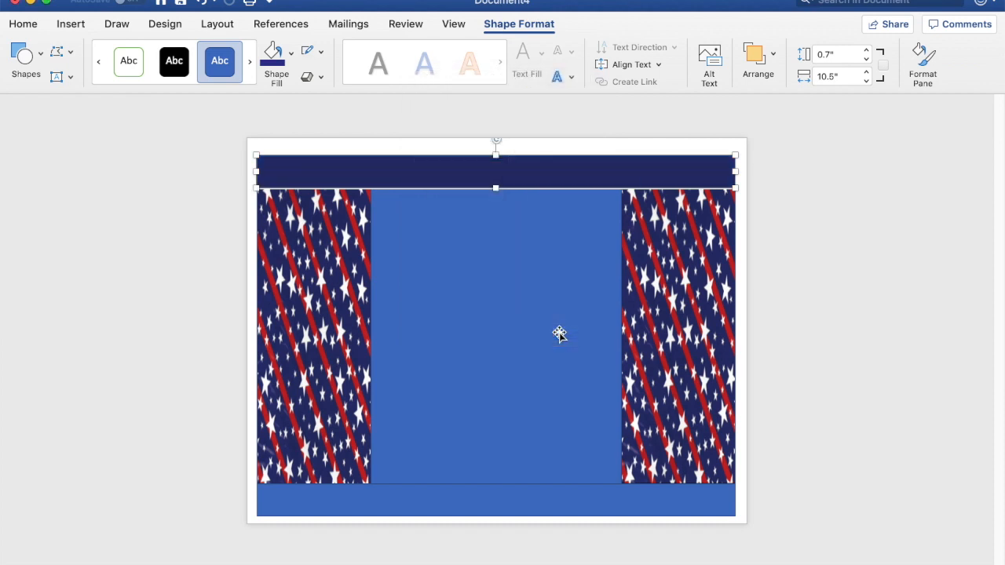
pyautogui.click(514, 502)
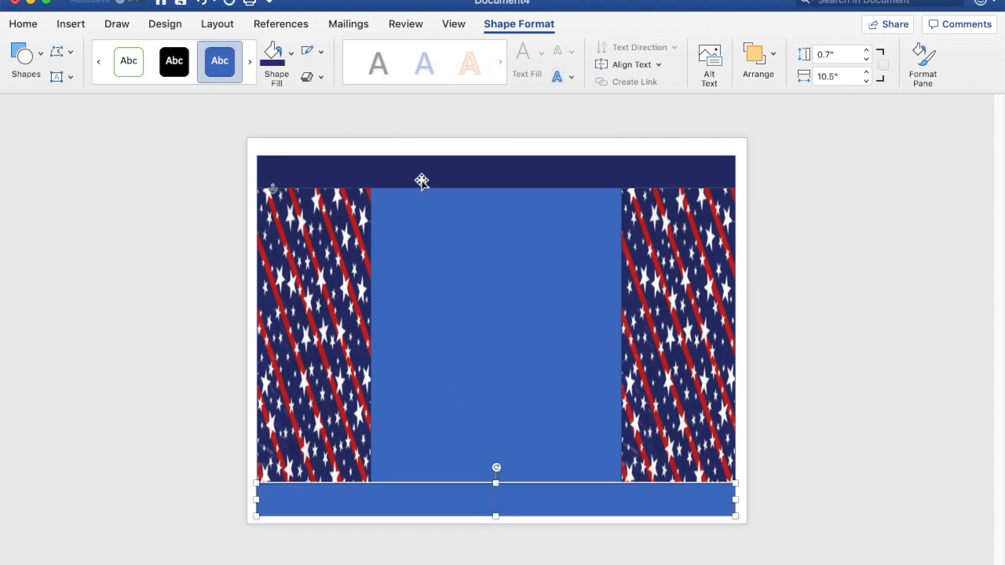
pyautogui.click(273, 61)
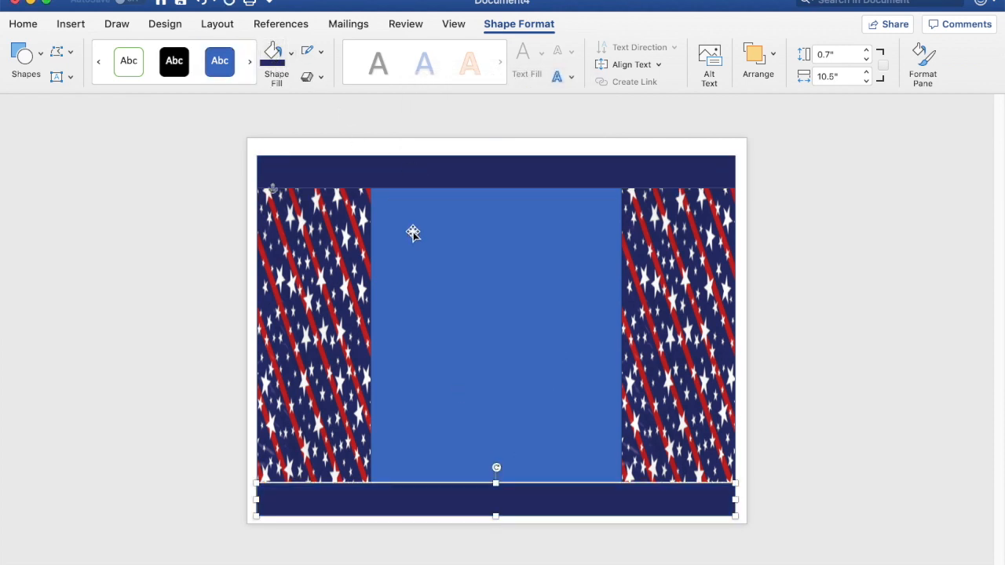
# Fill the 5.5-inch-wide center panel with the red sampled from a stripe in the left panel's pattern.
pyautogui.click(410, 231)
pyautogui.click(291, 56)
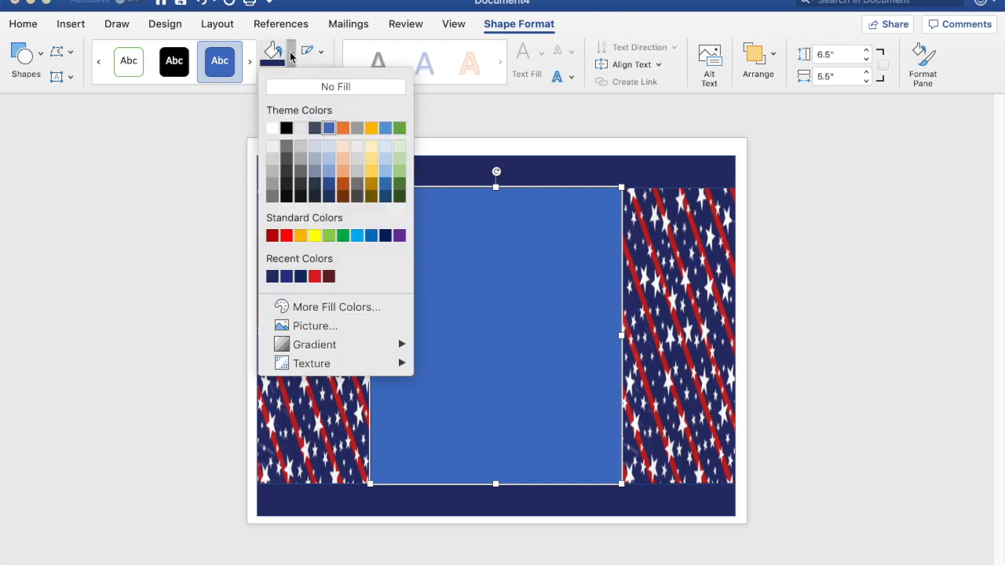
pyautogui.click(304, 307)
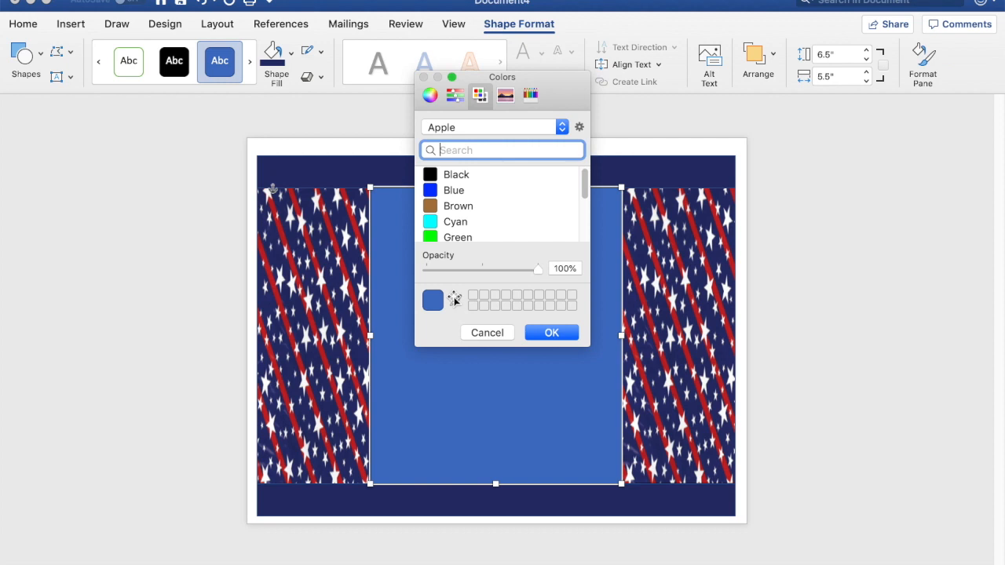
pyautogui.click(456, 301)
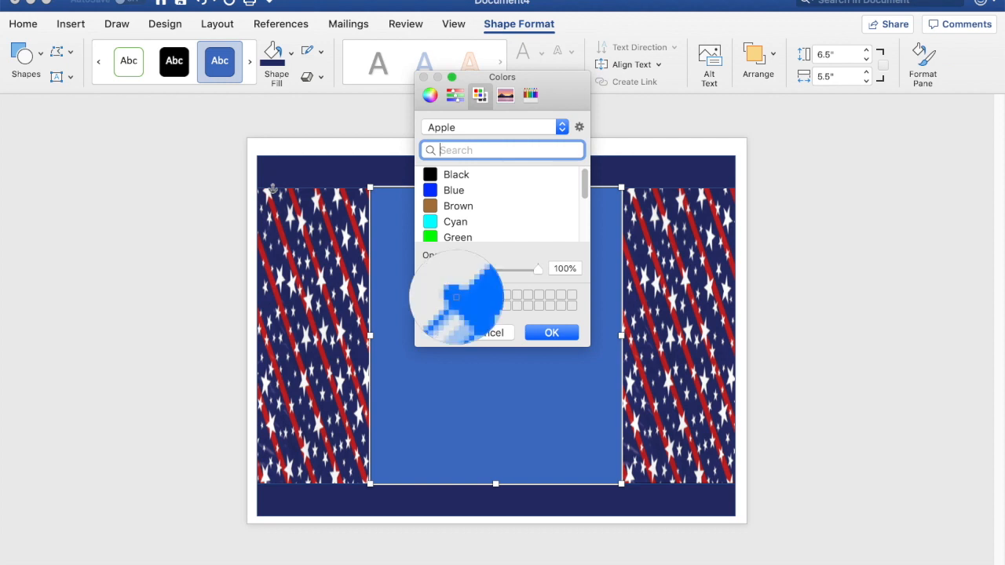
pyautogui.click(322, 289)
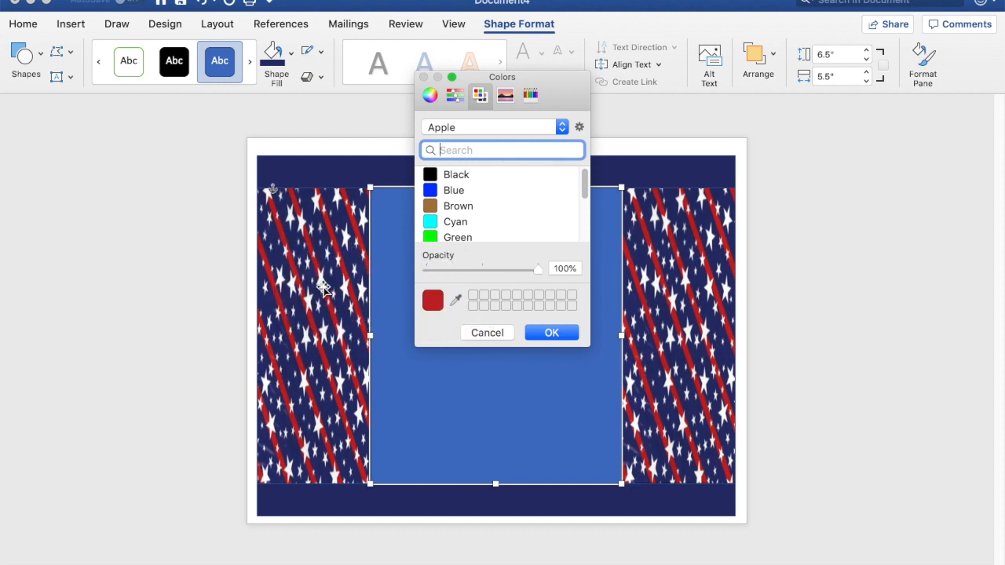
pyautogui.click(550, 333)
pyautogui.click(832, 355)
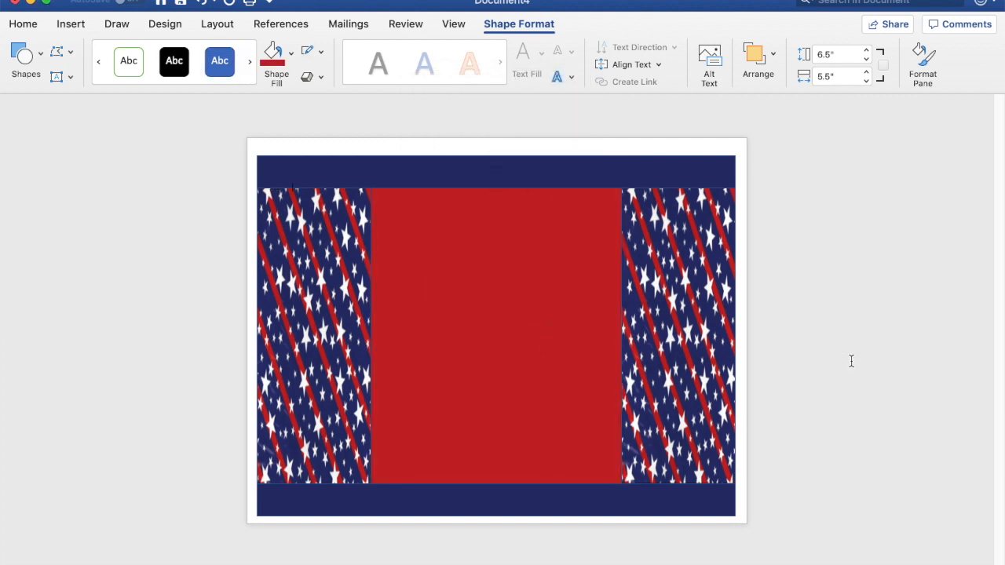
# Remove the outline from the upper strip, the left, center and right panels, and the lower strip.
pyautogui.click(643, 185)
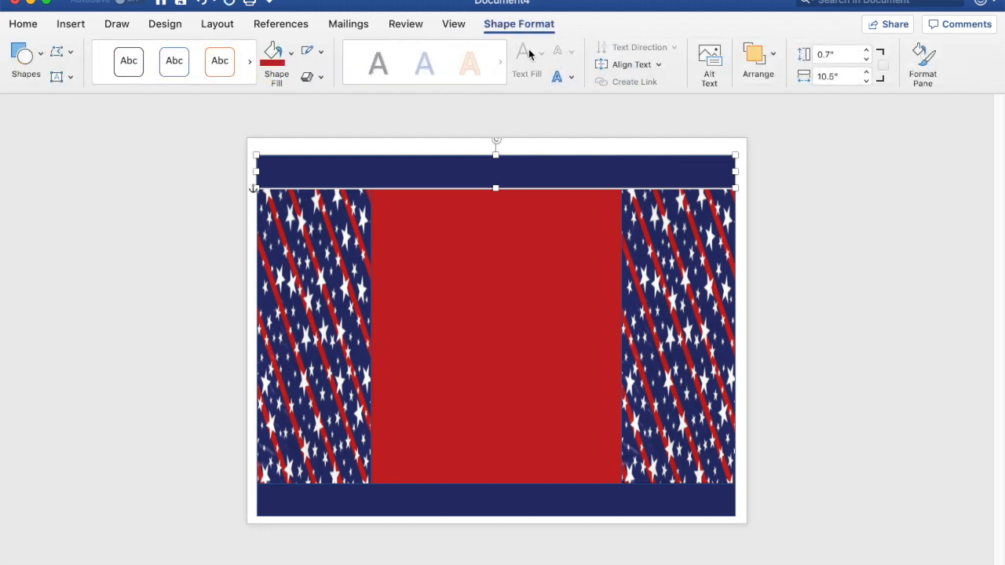
pyautogui.click(321, 51)
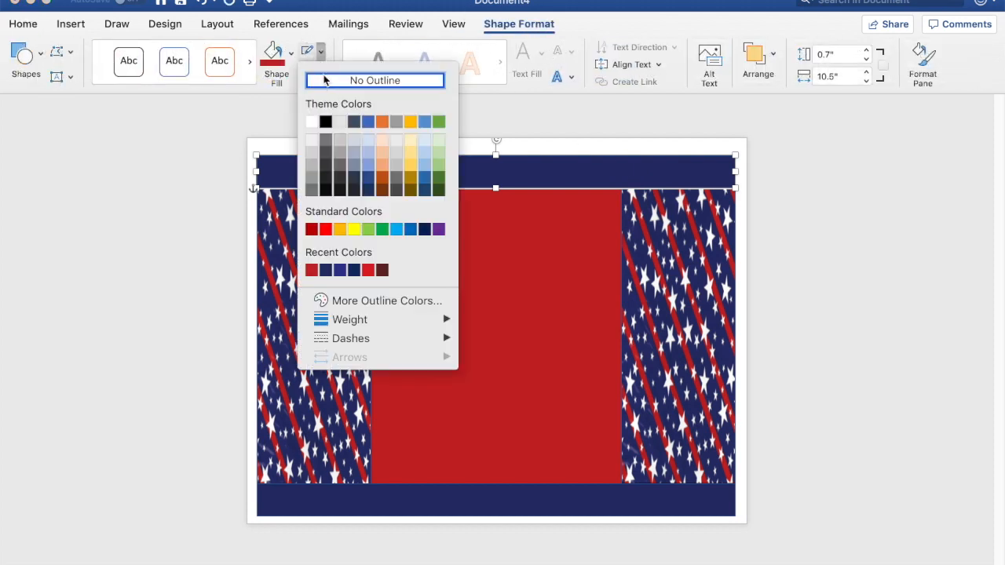
pyautogui.click(337, 78)
pyautogui.click(310, 218)
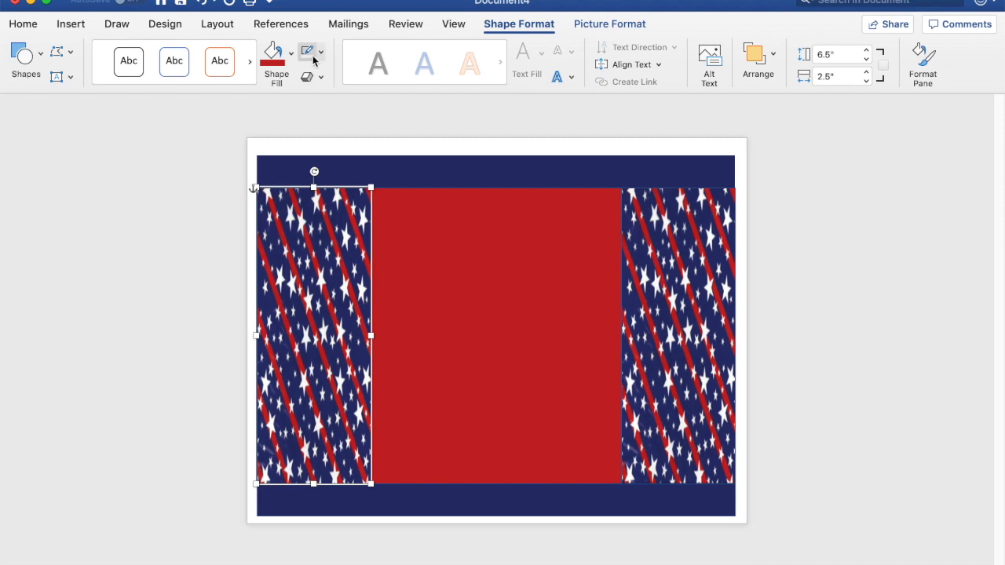
pyautogui.click(465, 259)
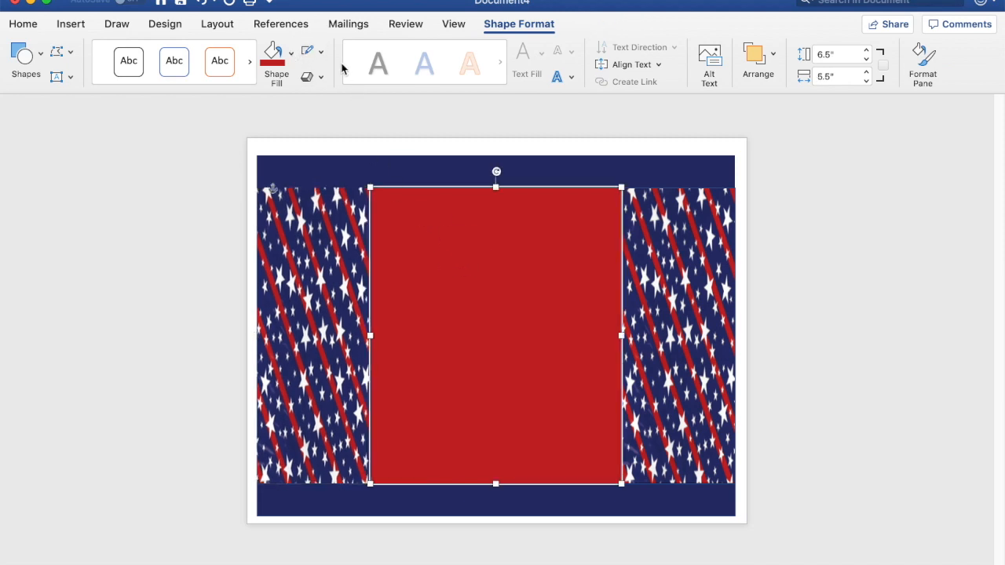
pyautogui.click(660, 277)
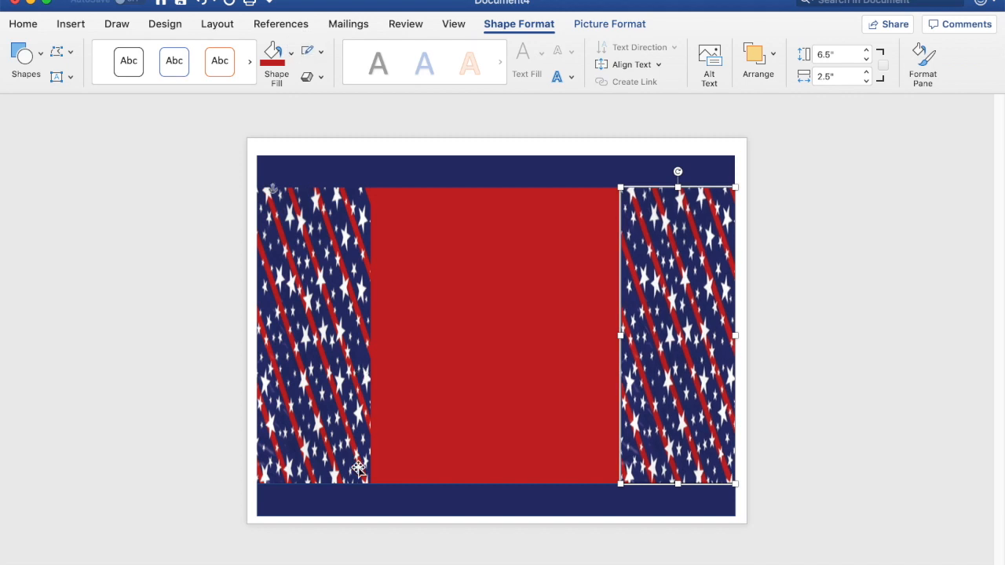
pyautogui.click(359, 498)
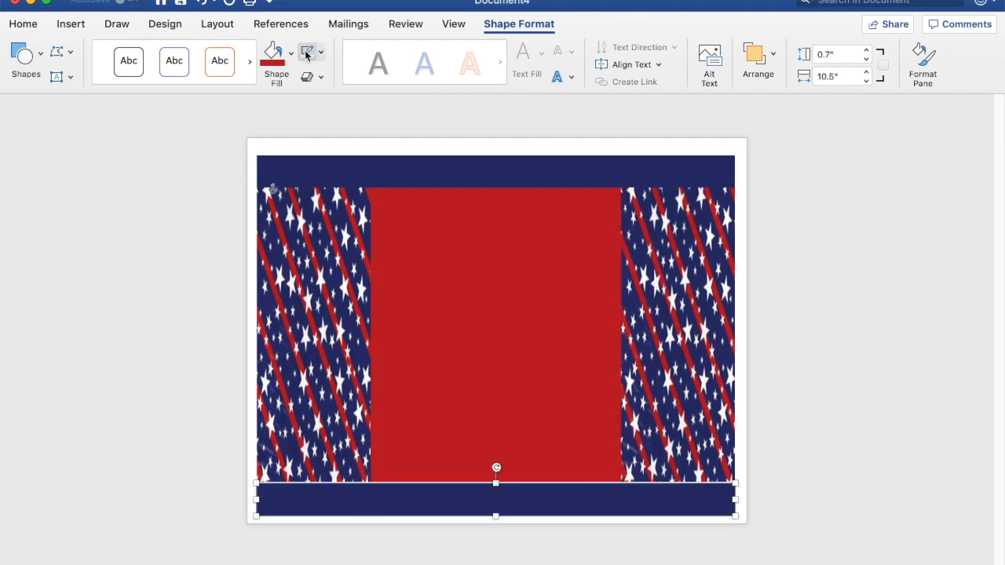
pyautogui.click(900, 334)
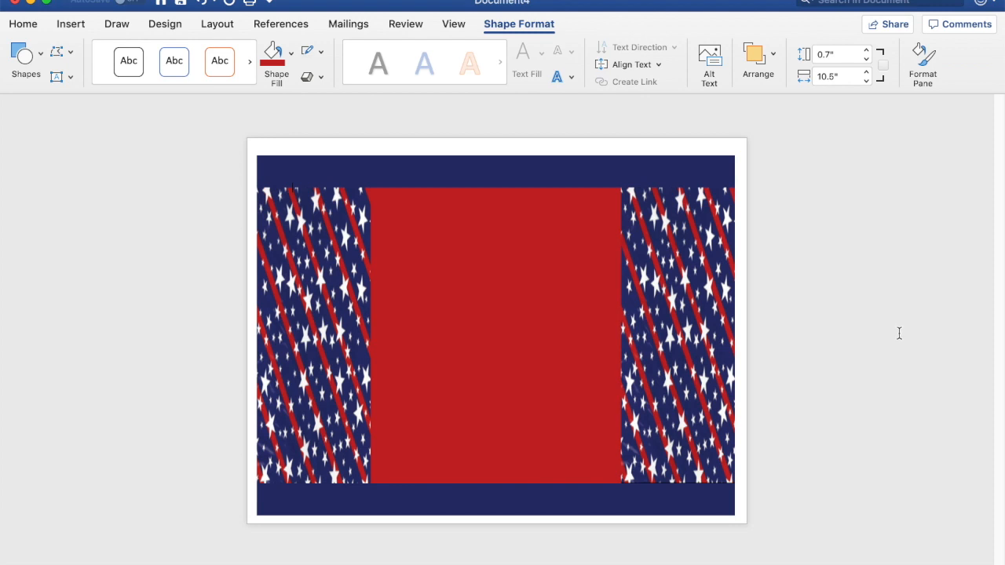
# Draw a rounded rectangle about 5.17 inches high and 4.78 inches wide inside the red center panel.
pyautogui.click(79, 26)
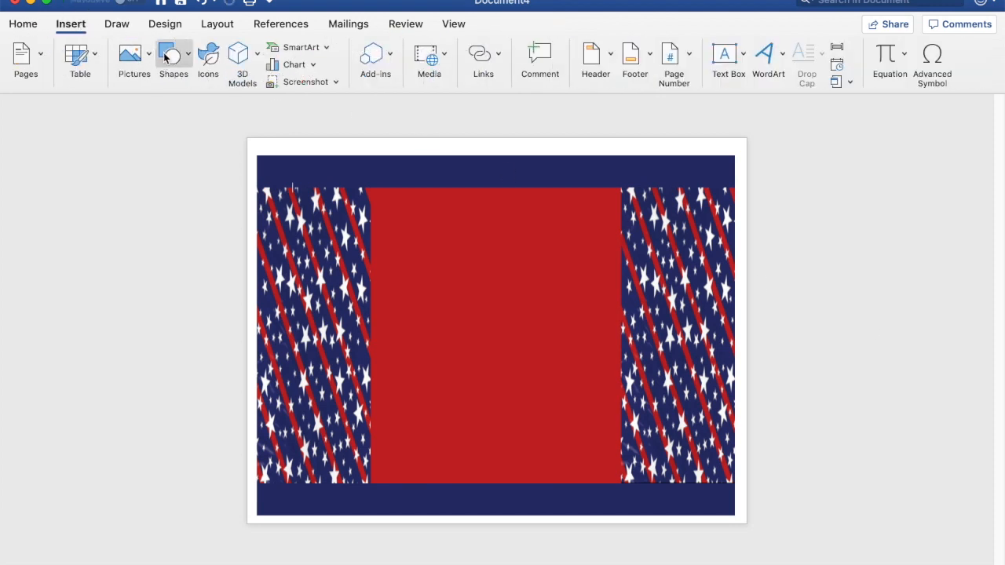
pyautogui.click(168, 55)
pyautogui.click(299, 110)
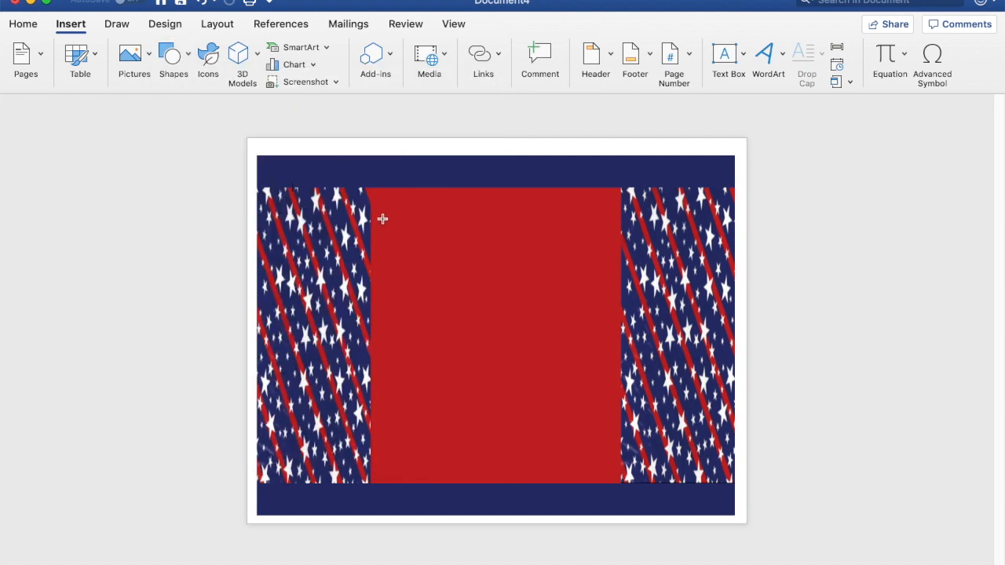
pyautogui.moveTo(385, 212); pyautogui.dragTo(602, 445)
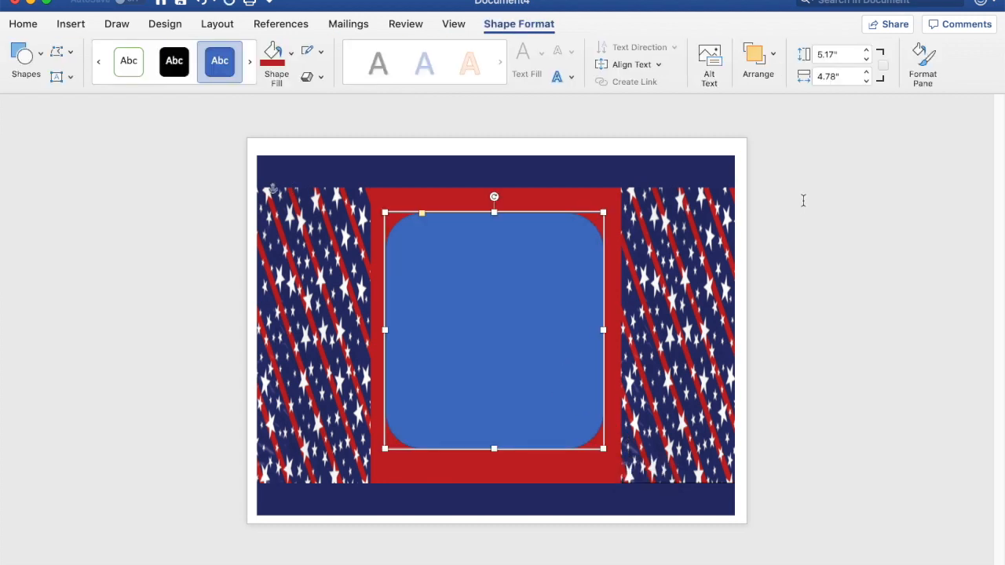
# Resize the rounded rectangle to 5.5 inches high by 4.5 inches wide and center it horizontally on the red panel.
pyautogui.click(598, 198)
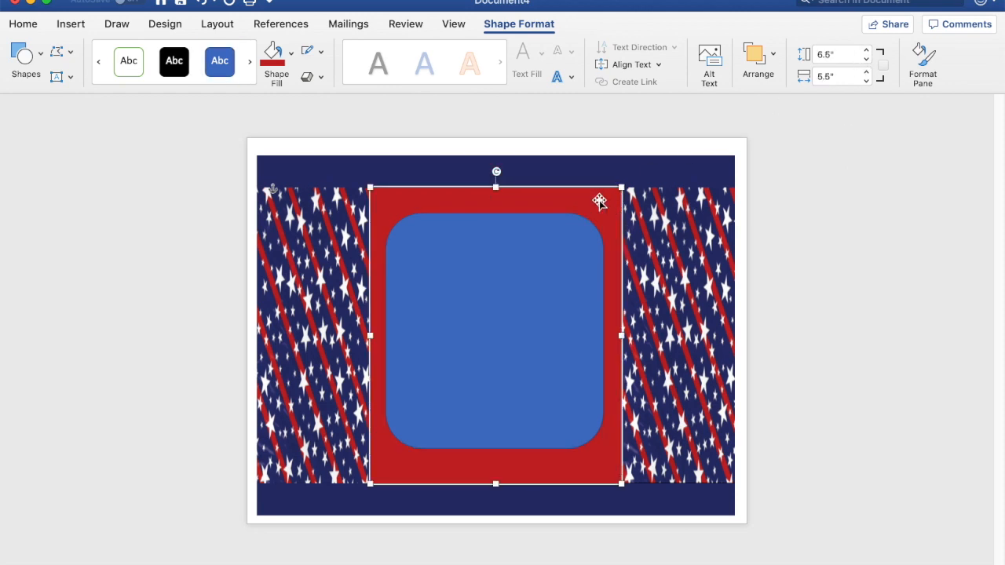
pyautogui.click(565, 261)
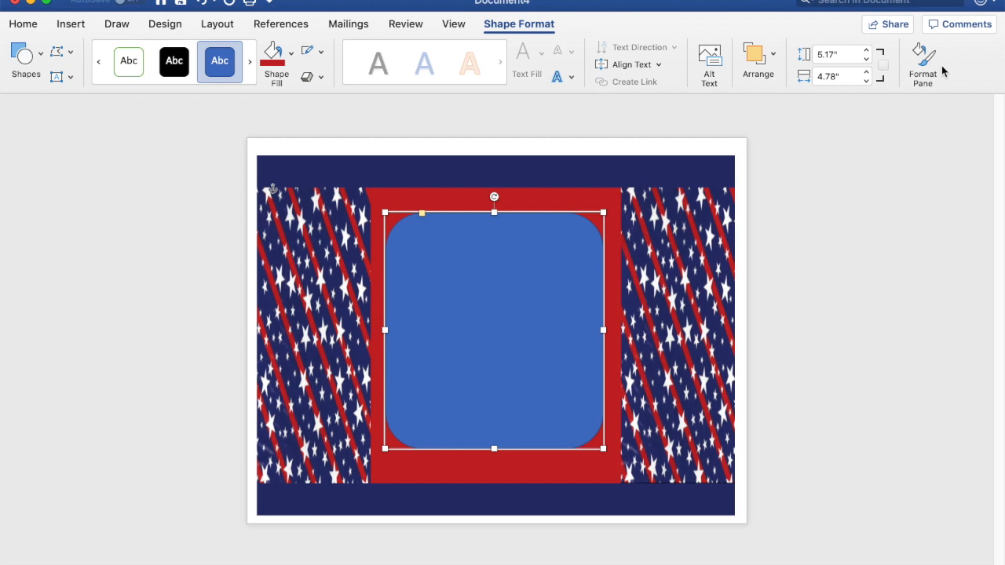
pyautogui.click(866, 51)
pyautogui.click(866, 51)
pyautogui.click(866, 51)
pyautogui.click(866, 51)
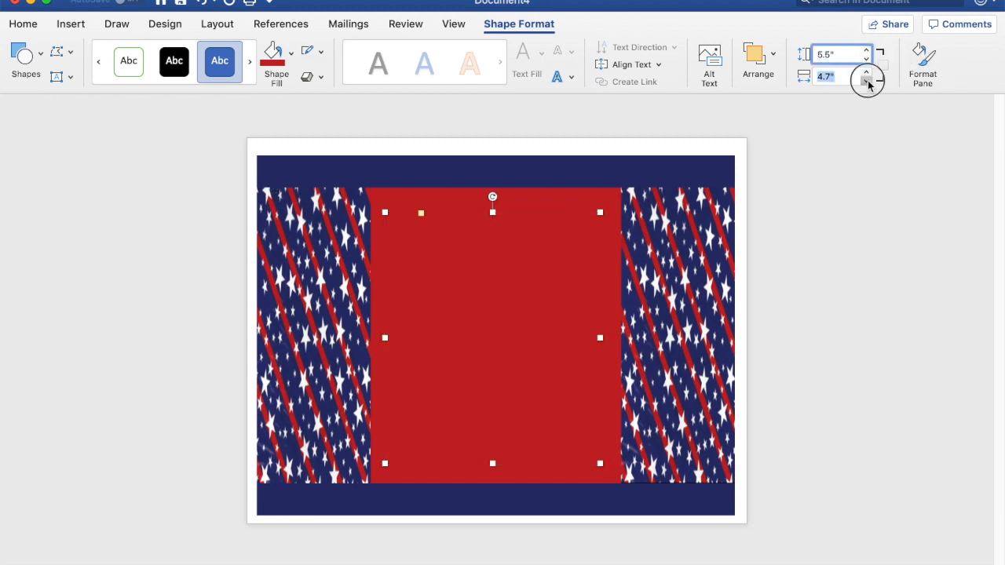
pyautogui.click(867, 80)
pyautogui.click(867, 80)
pyautogui.click(867, 80)
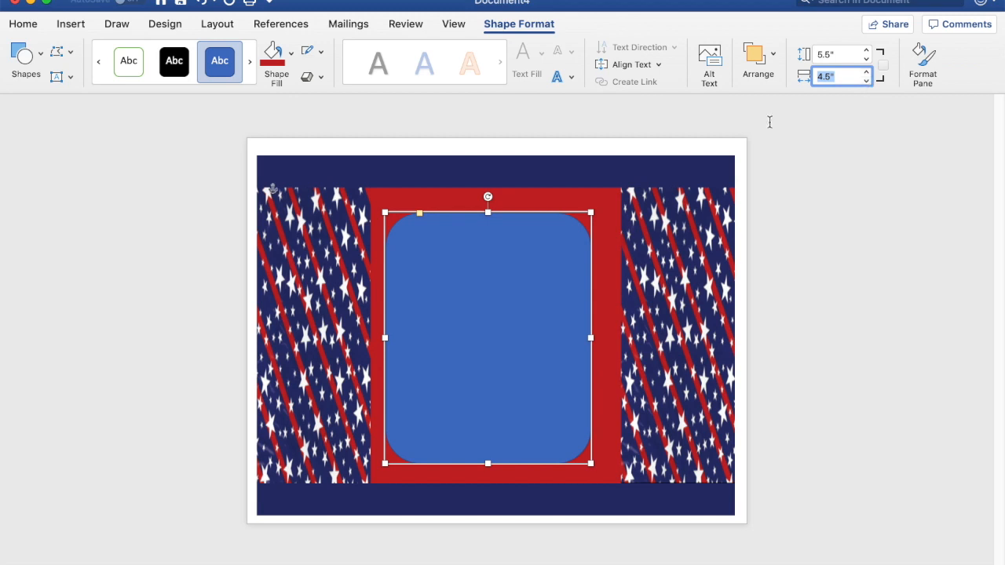
pyautogui.moveTo(516, 309); pyautogui.dragTo(525, 309)
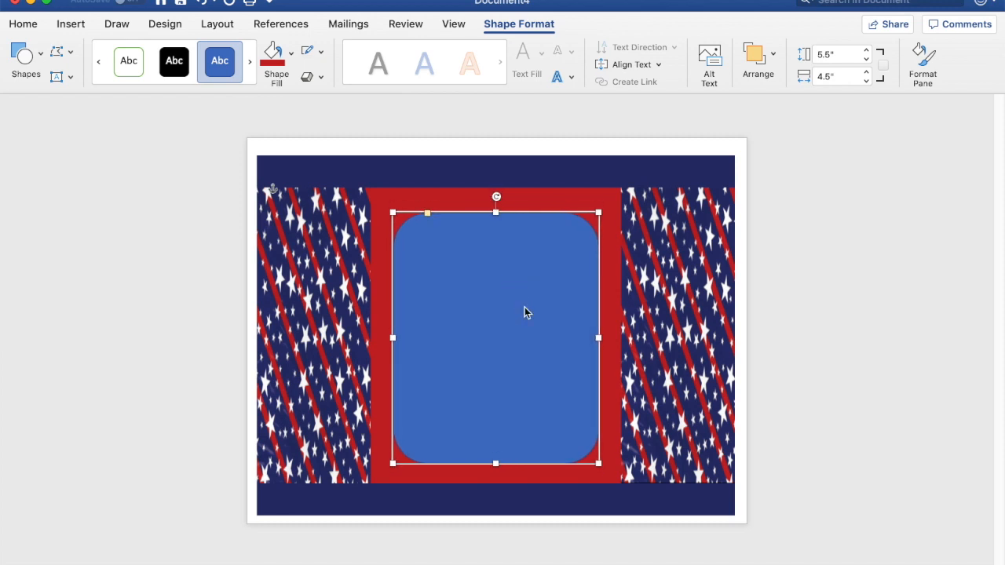
pyautogui.click(914, 382)
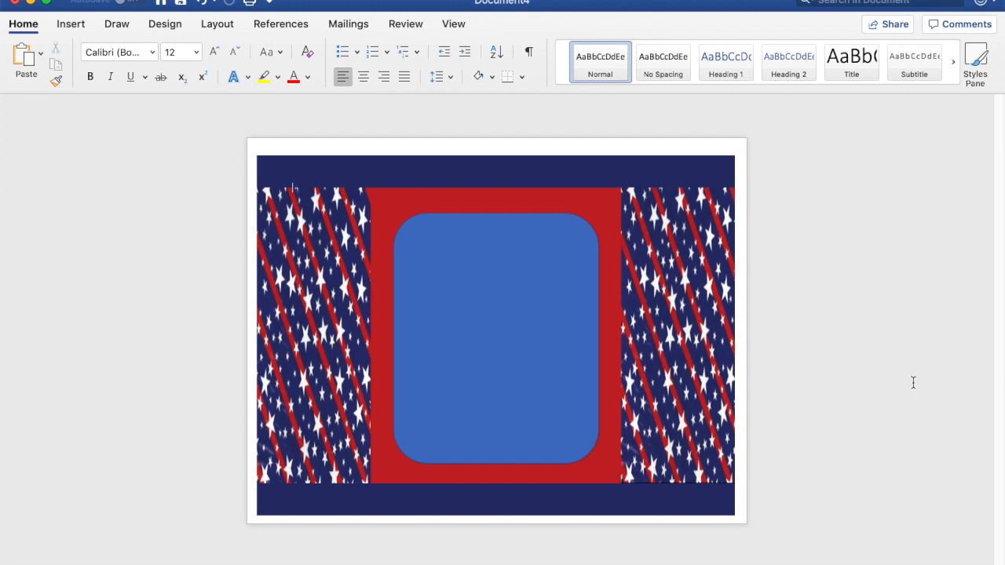
# Fill the rounded rectangle with white and remove its outline.
pyautogui.click(532, 330)
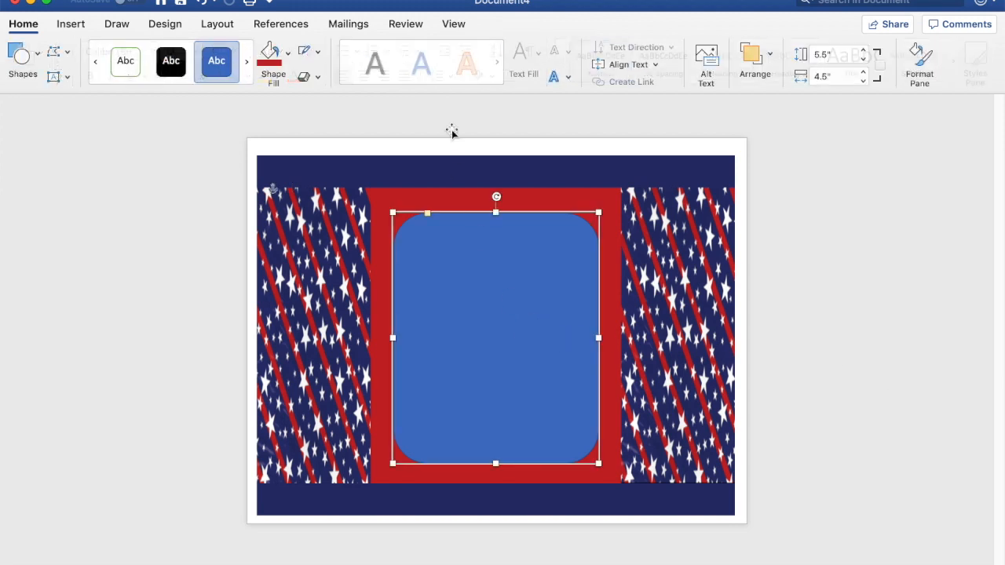
pyautogui.click(292, 53)
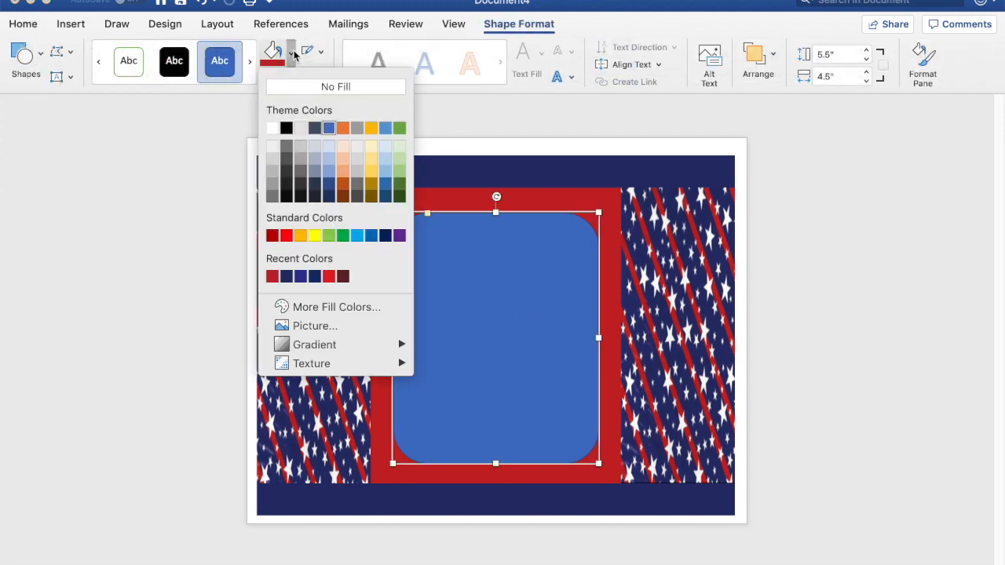
pyautogui.click(272, 128)
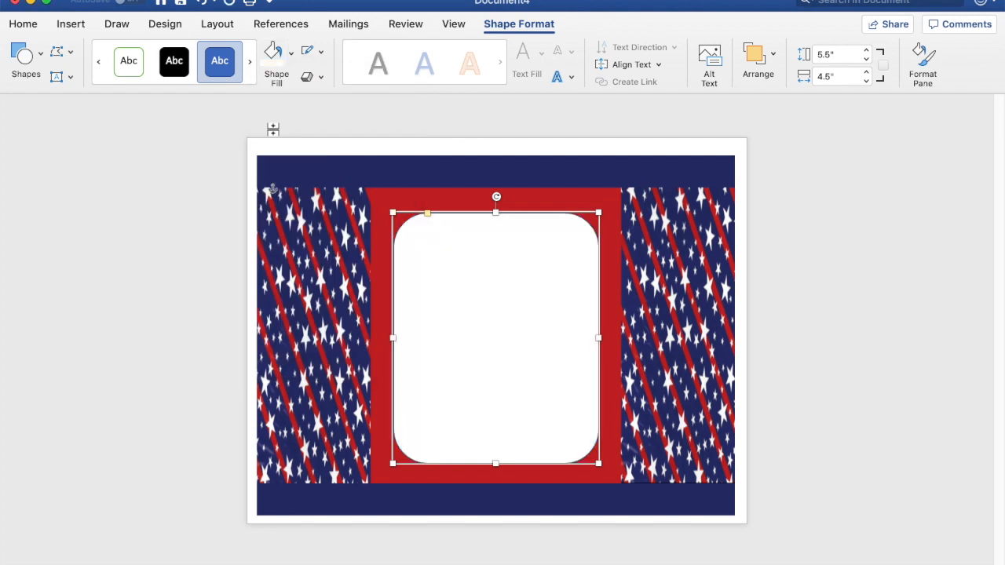
pyautogui.click(322, 53)
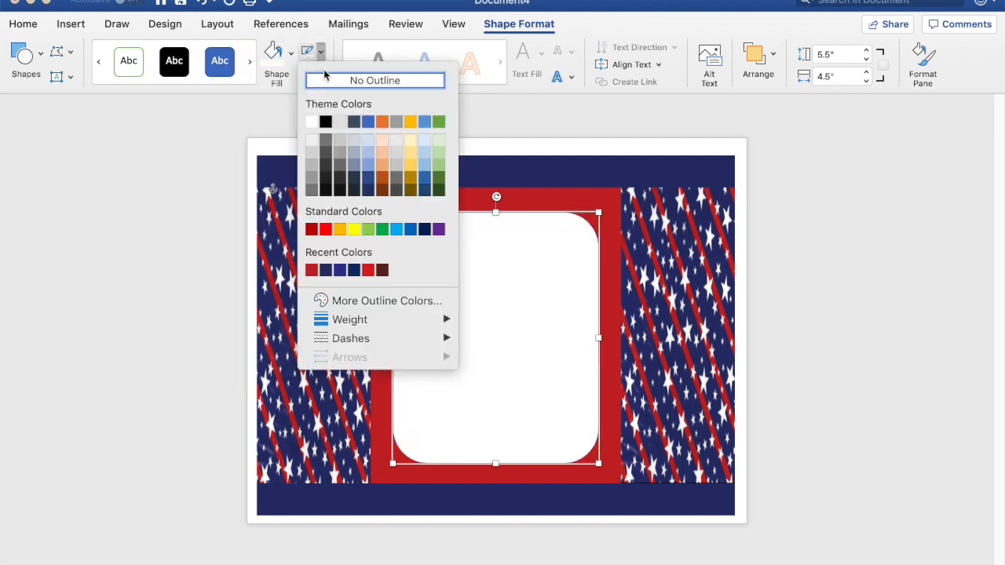
pyautogui.click(322, 79)
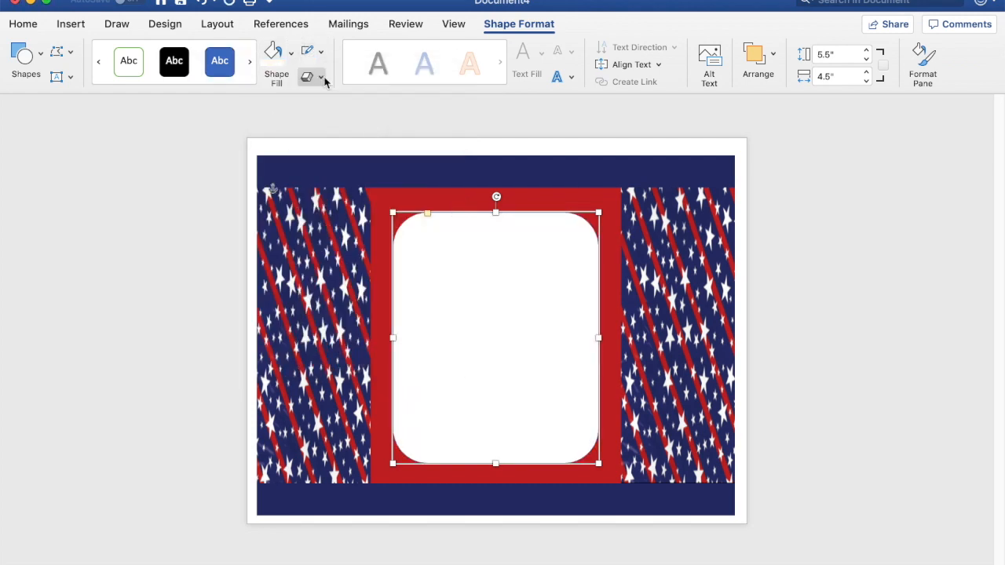
# Draw a rectangle about 1.45 inches high and 5.5 inches wide across the middle of the red center panel.
pyautogui.click(851, 319)
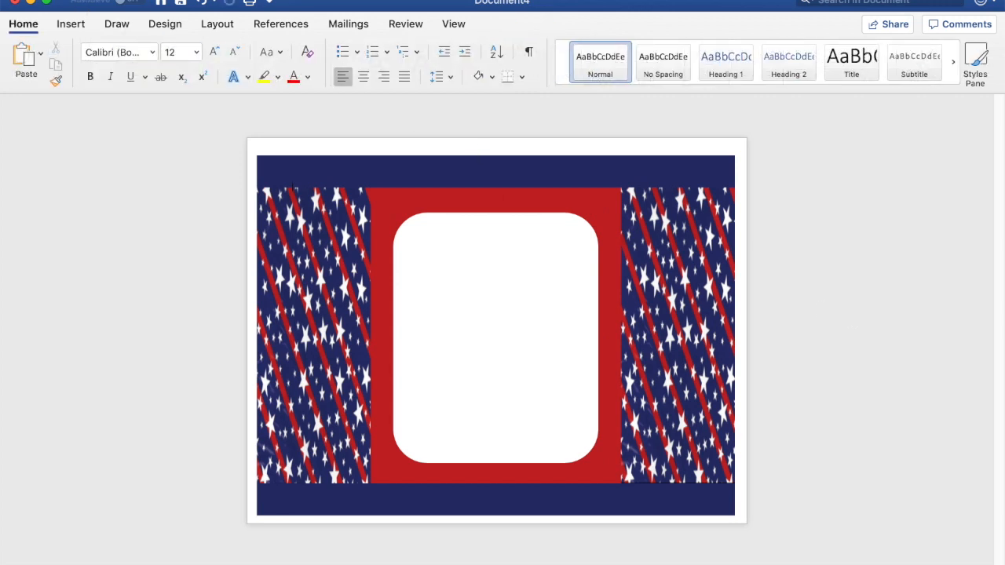
pyautogui.click(68, 25)
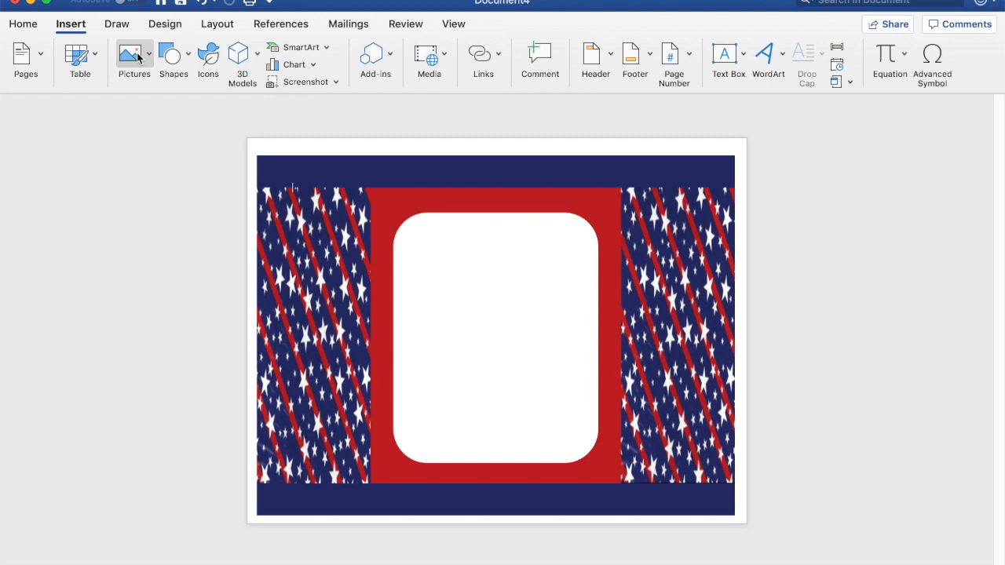
pyautogui.click(164, 52)
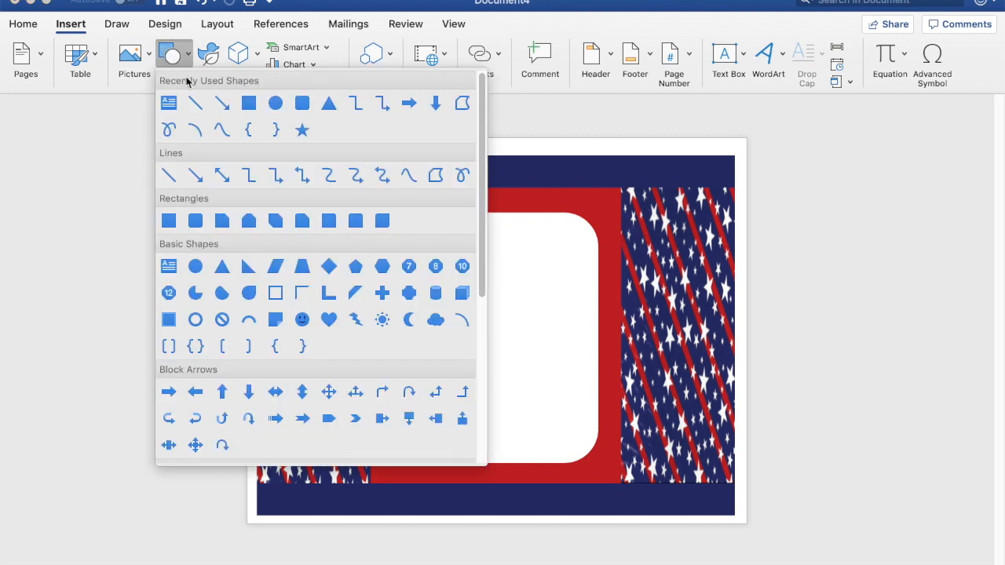
pyautogui.click(249, 104)
pyautogui.moveTo(371, 297)
pyautogui.mouseDown()
pyautogui.moveTo(370, 332)
pyautogui.moveTo(441, 380)
pyautogui.moveTo(494, 395)
pyautogui.moveTo(624, 382)
pyautogui.moveTo(607, 355)
pyautogui.moveTo(622, 363)
pyautogui.mouseUp()
pyautogui.moveTo(610, 315); pyautogui.dragTo(611, 327)
# Fill the new rectangle with the navy color sampled from the upper strip.
pyautogui.click(291, 52)
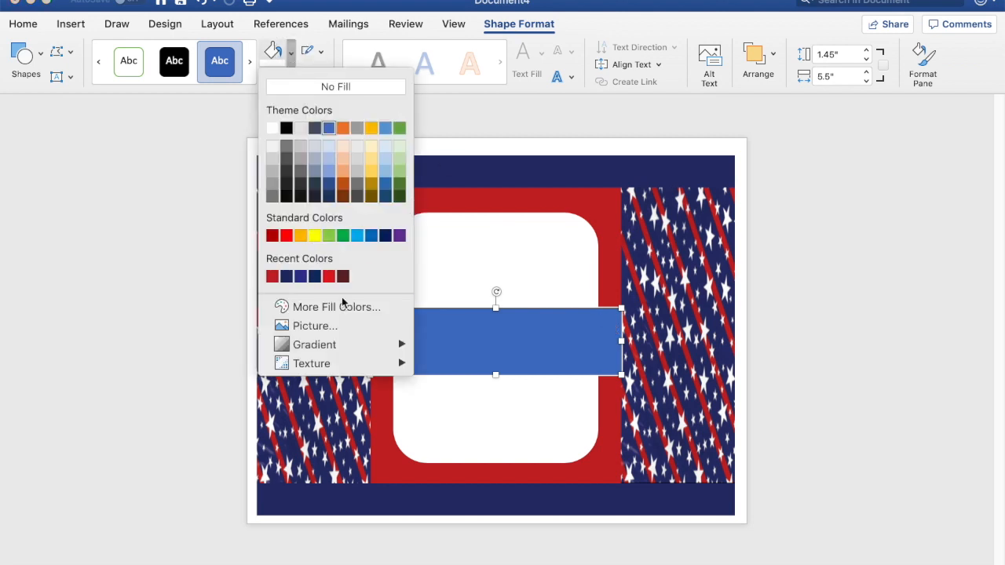
pyautogui.click(333, 308)
pyautogui.click(457, 299)
pyautogui.click(388, 170)
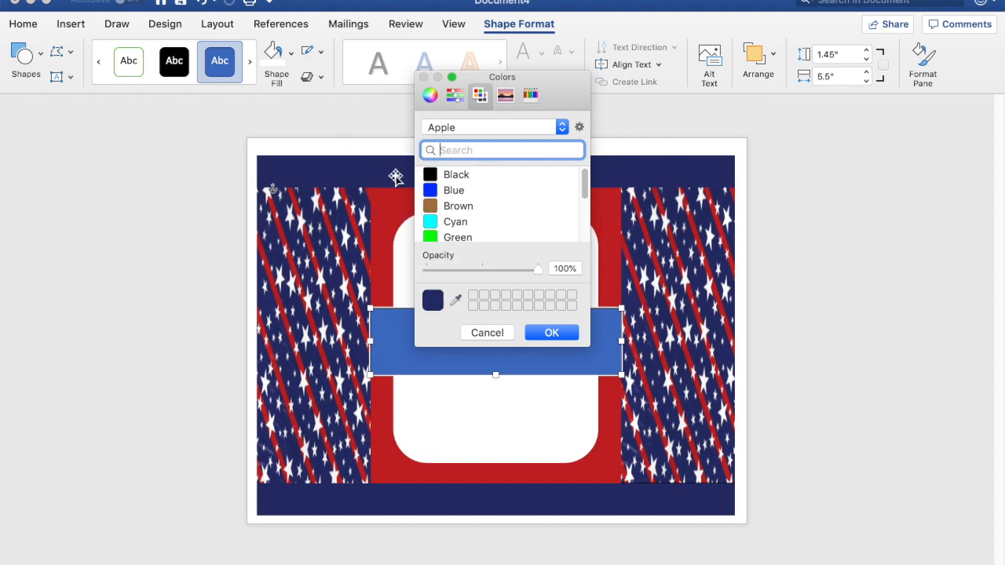
pyautogui.click(551, 332)
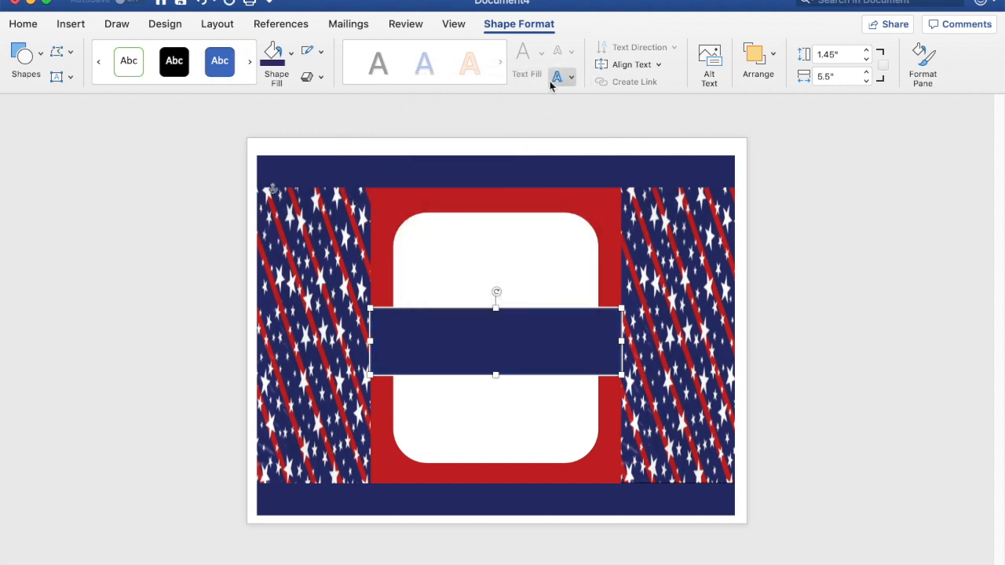
# Send the navy band backward behind the white rounded label.
pyautogui.click(774, 66)
pyautogui.click(759, 102)
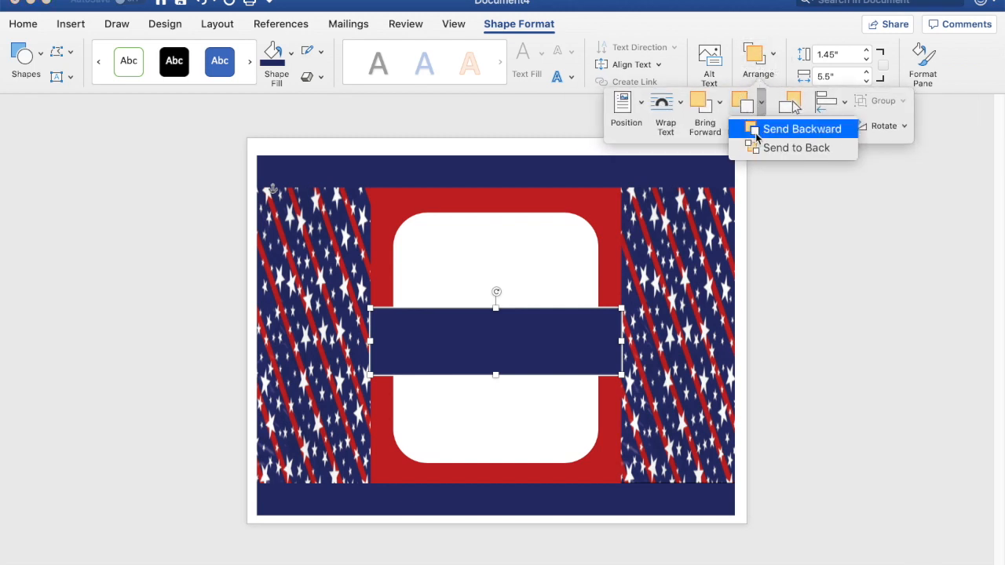
pyautogui.click(756, 129)
pyautogui.click(859, 206)
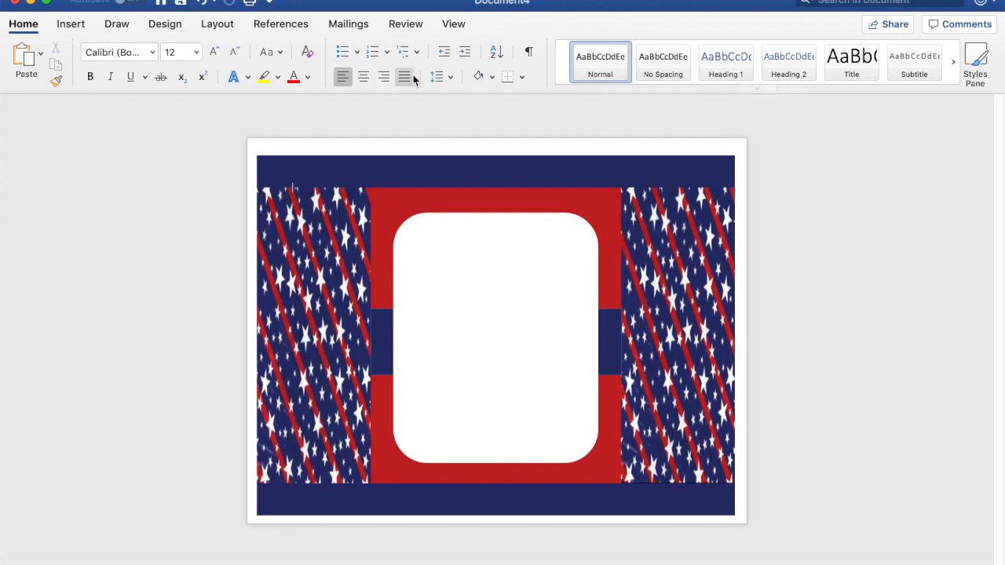
# Insert the picture fourth-of-july-png-19.png from the 4th of July folder and set its text wrapping to In Front of Text.
pyautogui.click(78, 26)
pyautogui.click(146, 56)
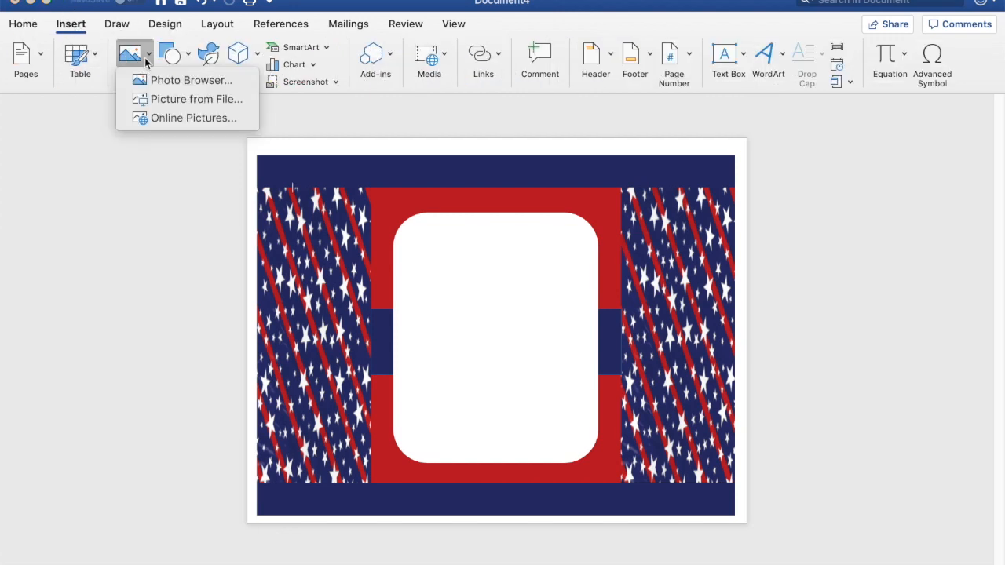
pyautogui.click(159, 102)
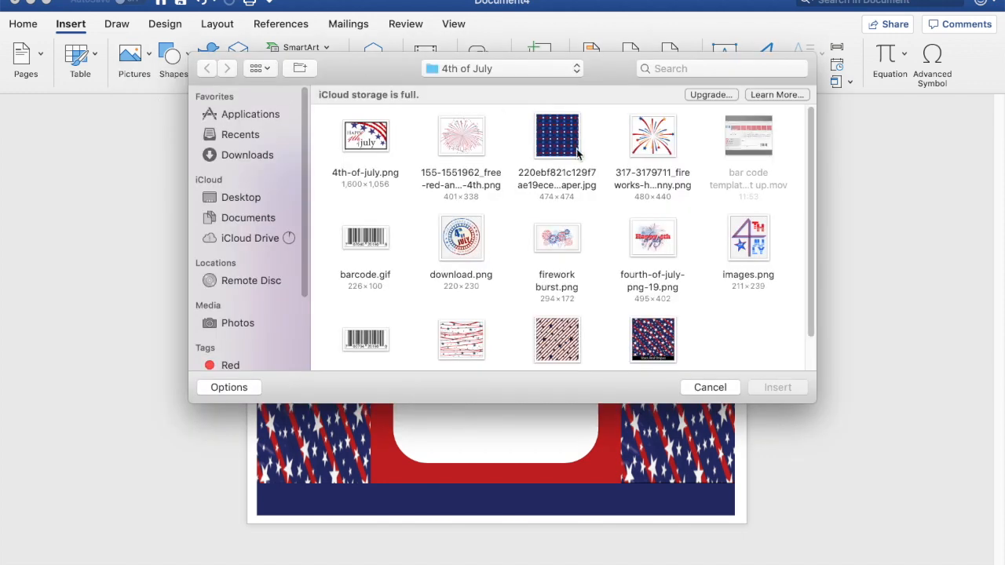
pyautogui.click(658, 245)
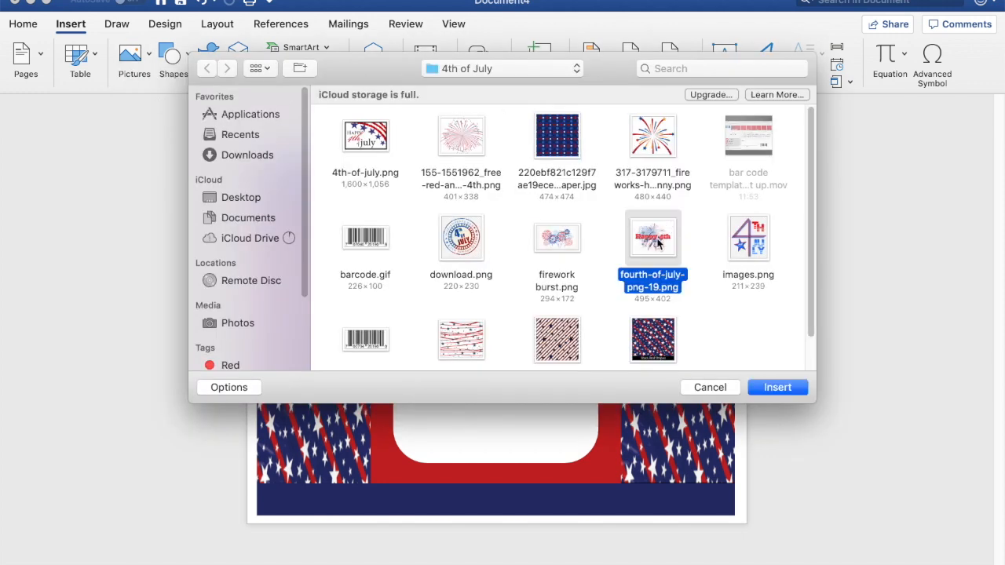
pyautogui.click(772, 393)
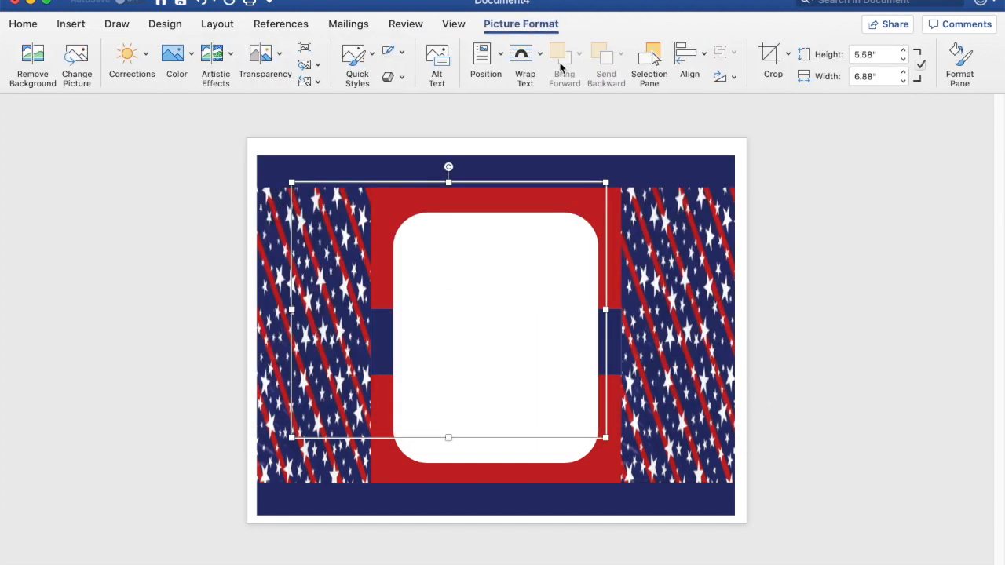
pyautogui.click(523, 57)
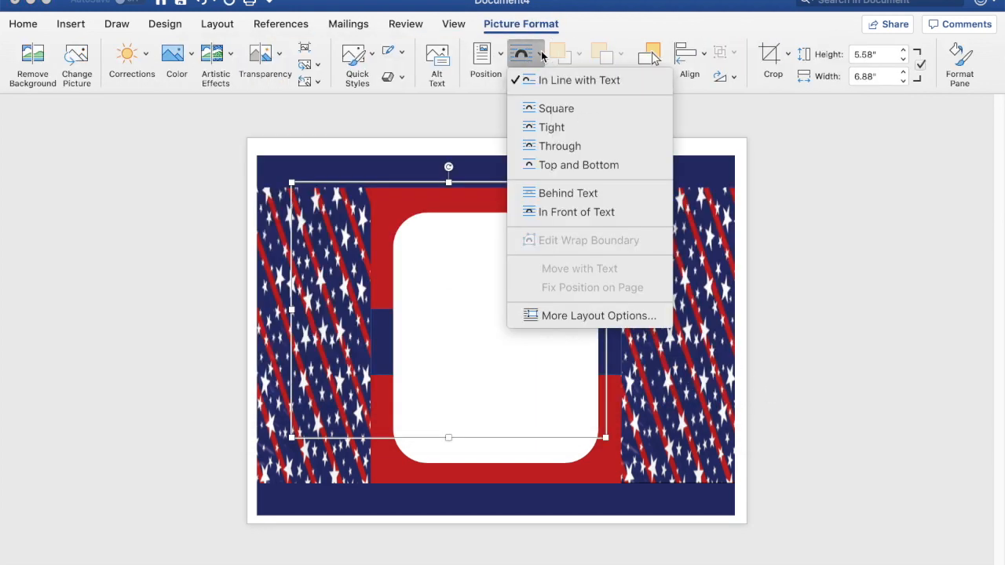
pyautogui.click(543, 214)
# Move the Happy 4th of July picture over the white label and narrow it to about 4.5 inches wide.
pyautogui.moveTo(466, 288); pyautogui.dragTo(507, 300)
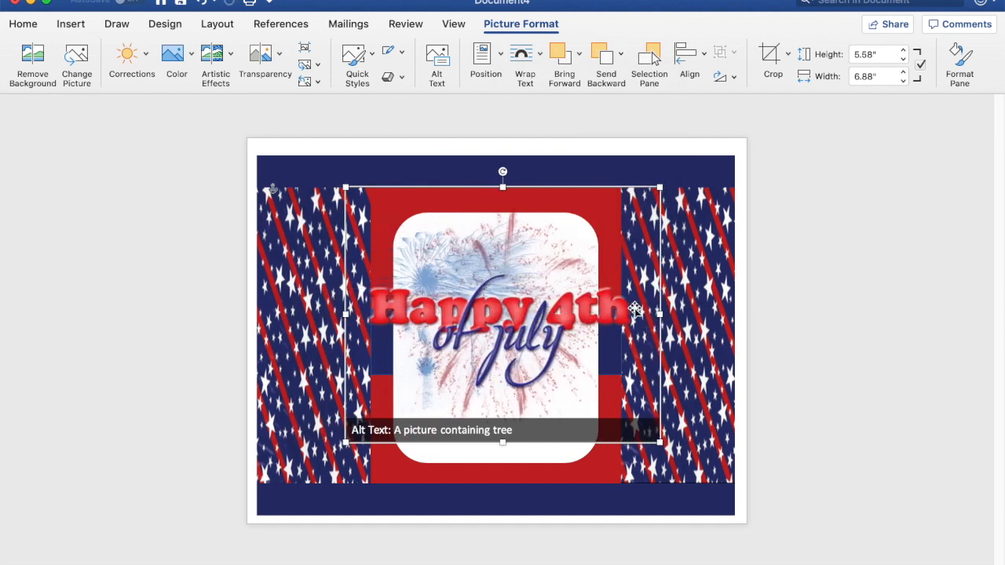
pyautogui.moveTo(660, 312); pyautogui.dragTo(599, 313)
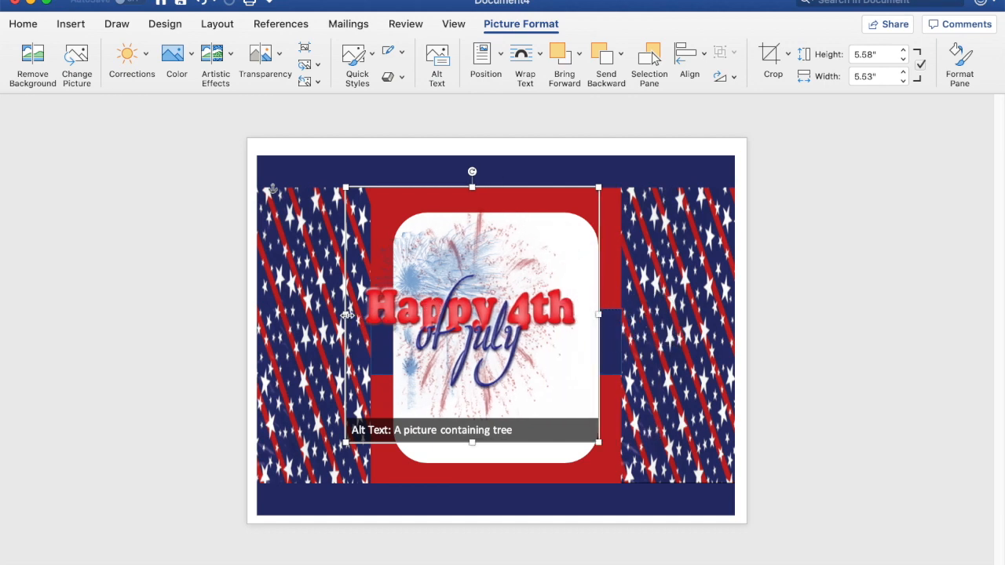
pyautogui.moveTo(346, 314); pyautogui.dragTo(392, 318)
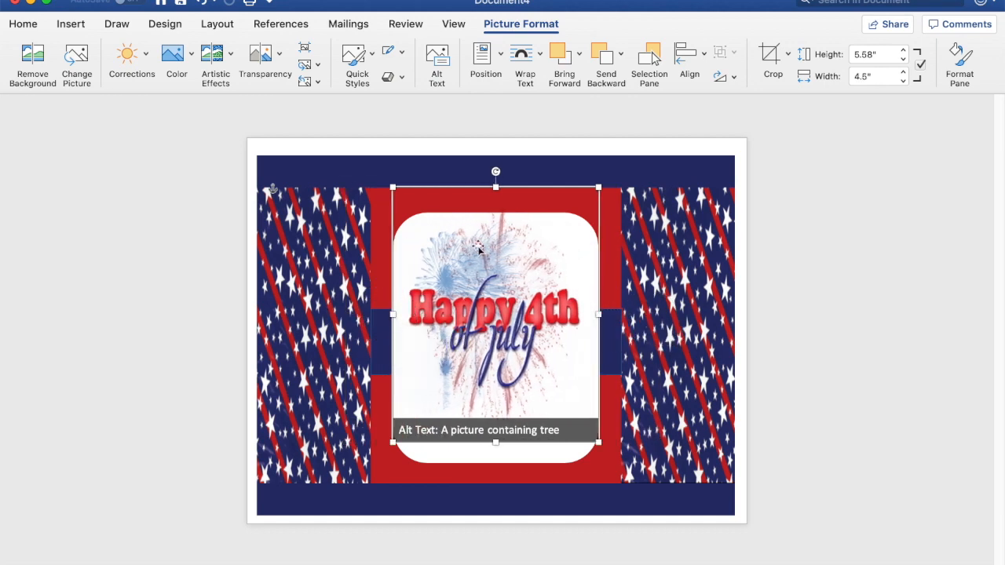
pyautogui.click(819, 278)
# Move the Happy 4th of July picture lower on the label and reduce its height to about 4.78 inches.
pyautogui.click(479, 324)
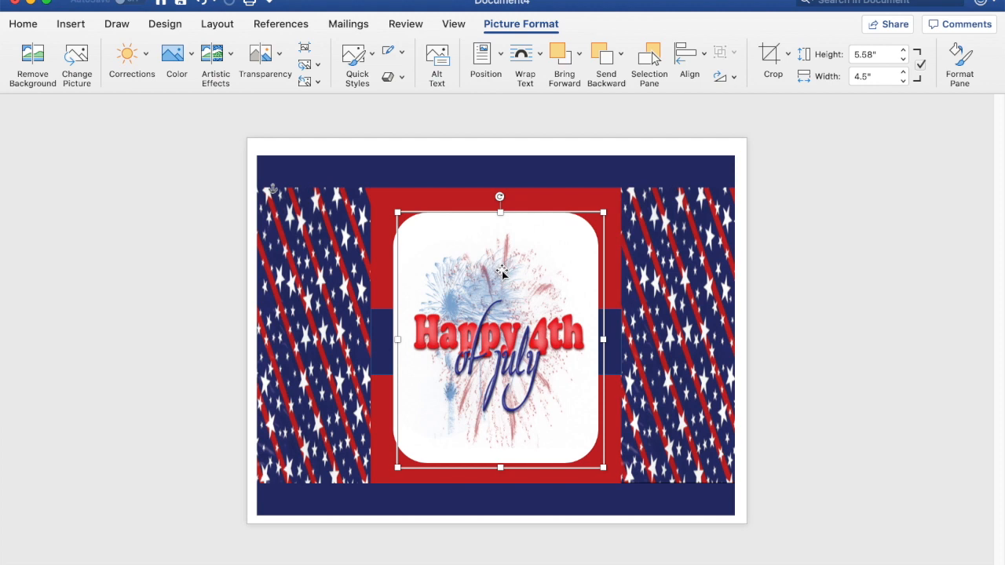
pyautogui.moveTo(500, 468); pyautogui.dragTo(500, 463)
pyautogui.moveTo(501, 211); pyautogui.dragTo(501, 228)
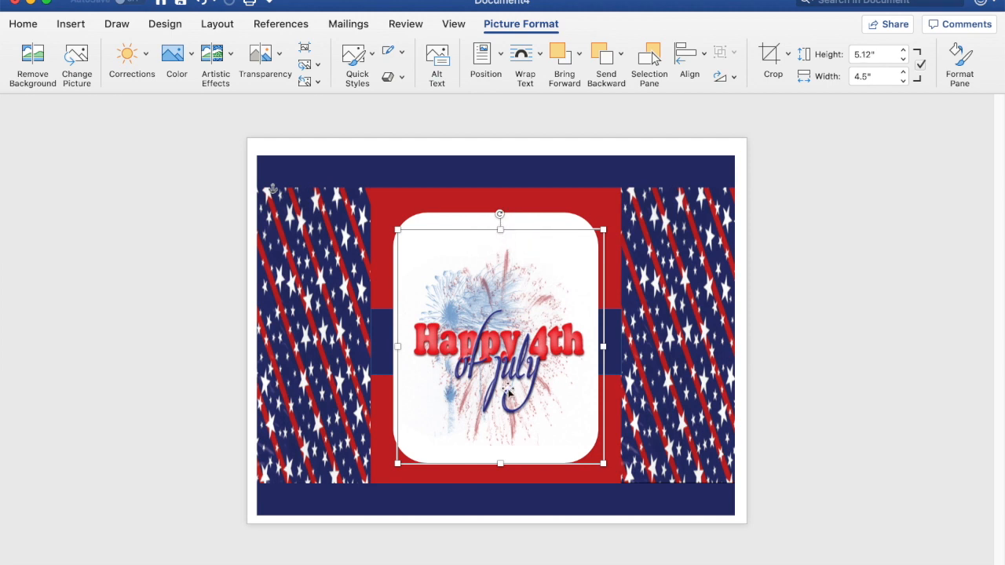
pyautogui.moveTo(500, 464); pyautogui.dragTo(499, 448)
pyautogui.click(901, 353)
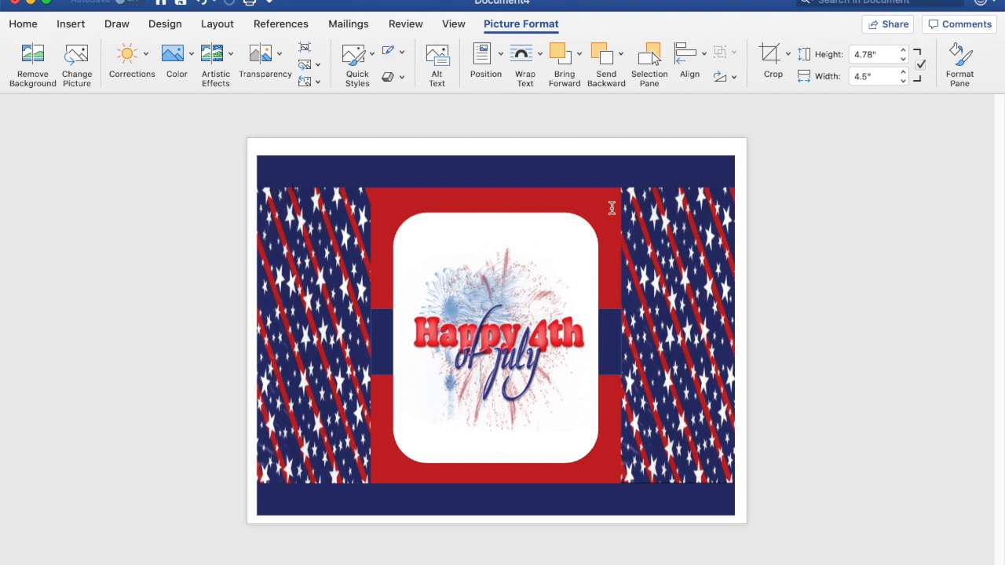
# Insert cheetos logo.png from the logos folder on the Desktop and set its text wrapping to In Front of Text.
pyautogui.click(72, 25)
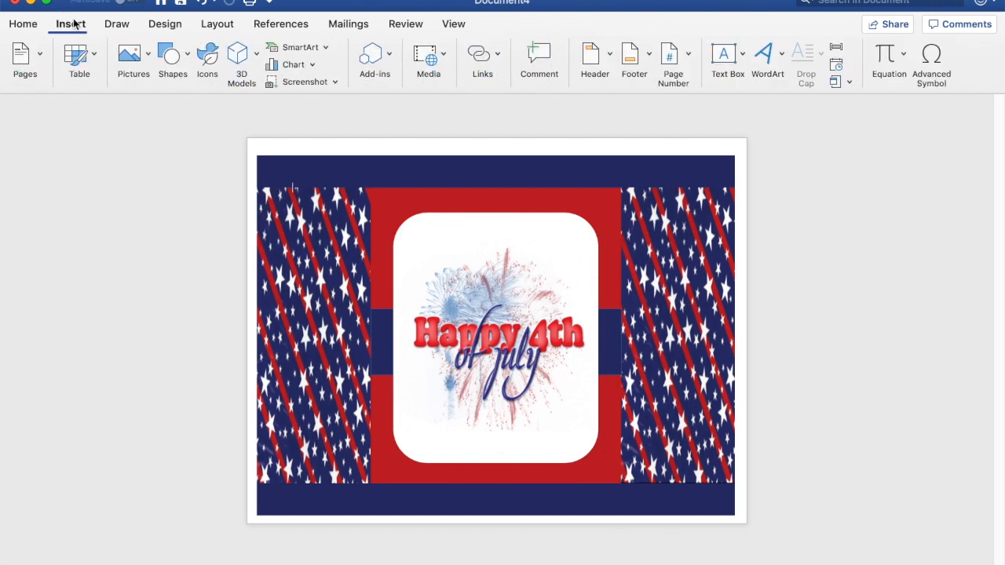
pyautogui.click(152, 65)
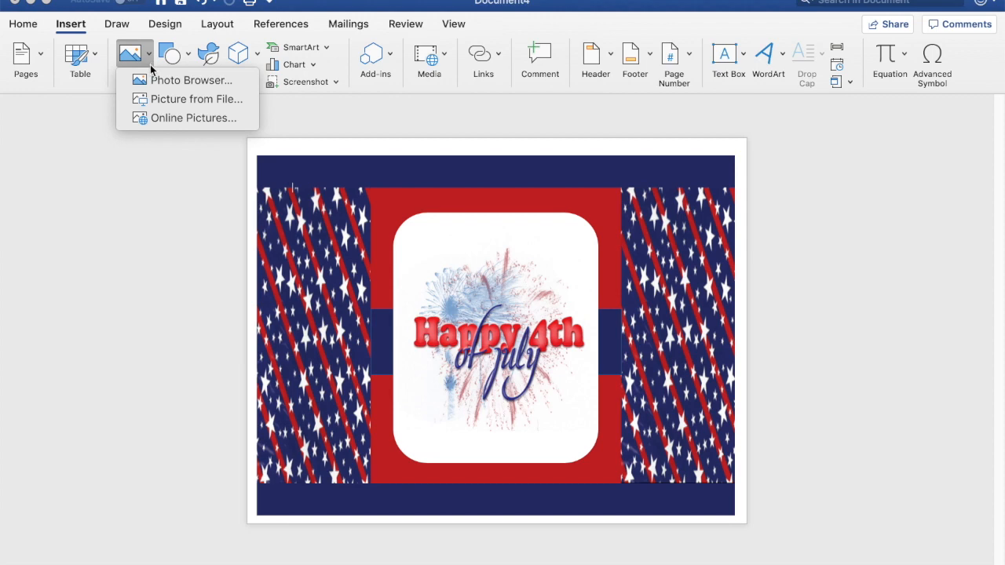
pyautogui.click(161, 99)
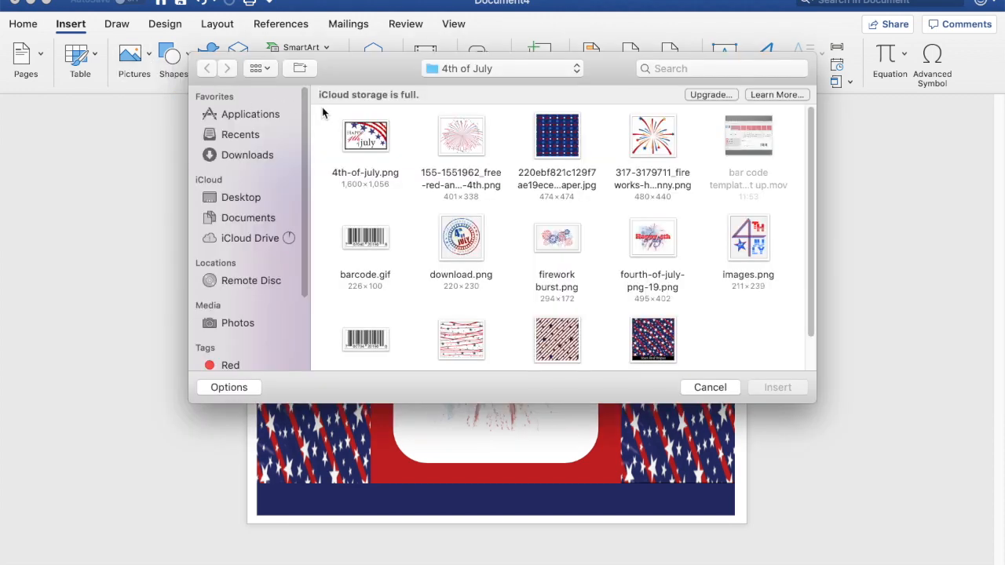
pyautogui.click(253, 201)
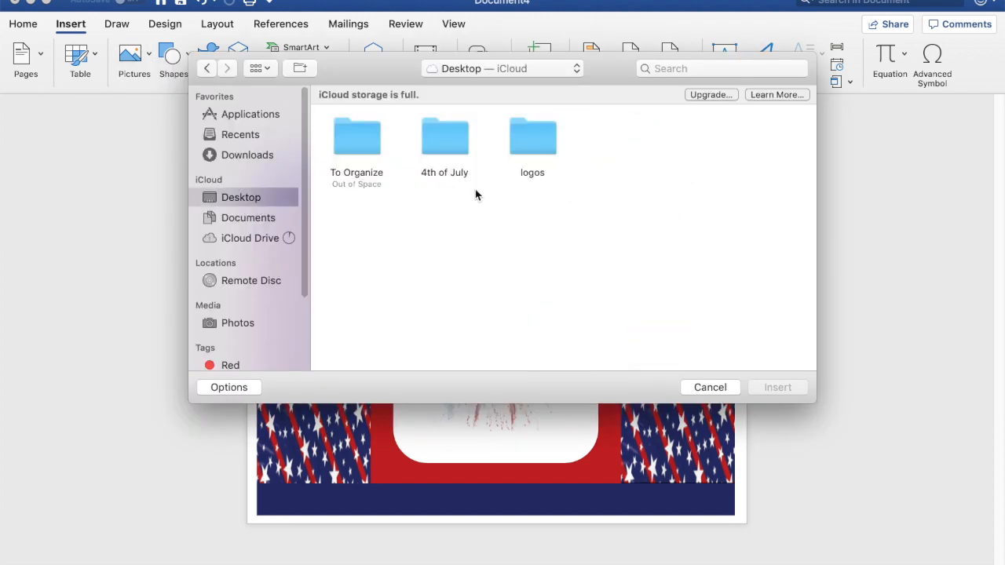
pyautogui.click(528, 149)
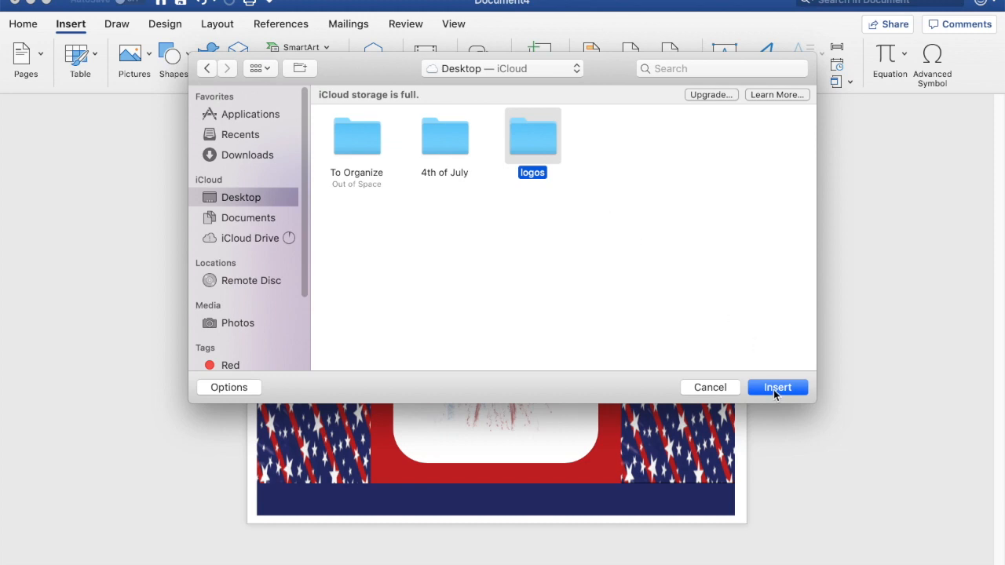
pyautogui.click(774, 390)
pyautogui.click(443, 136)
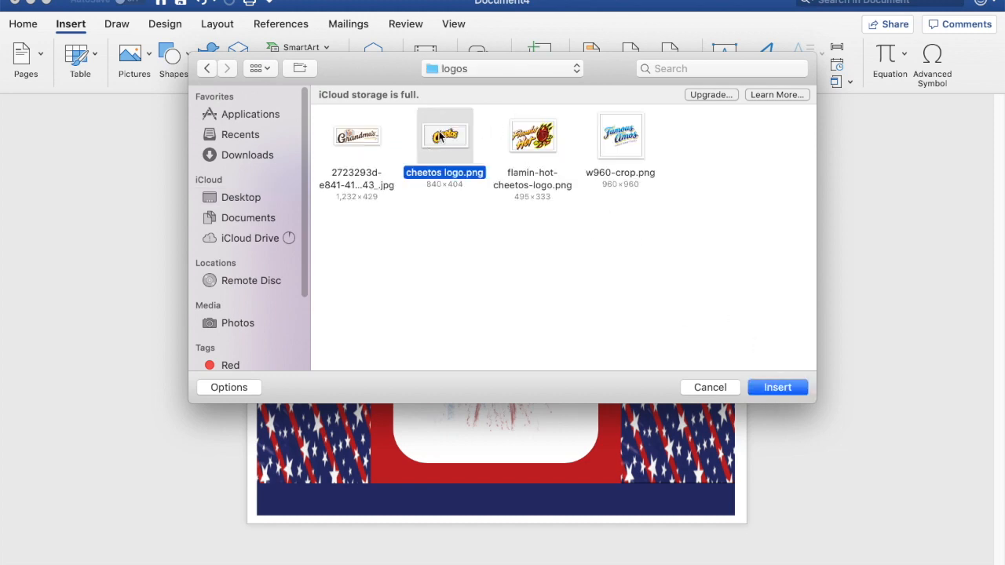
pyautogui.click(789, 387)
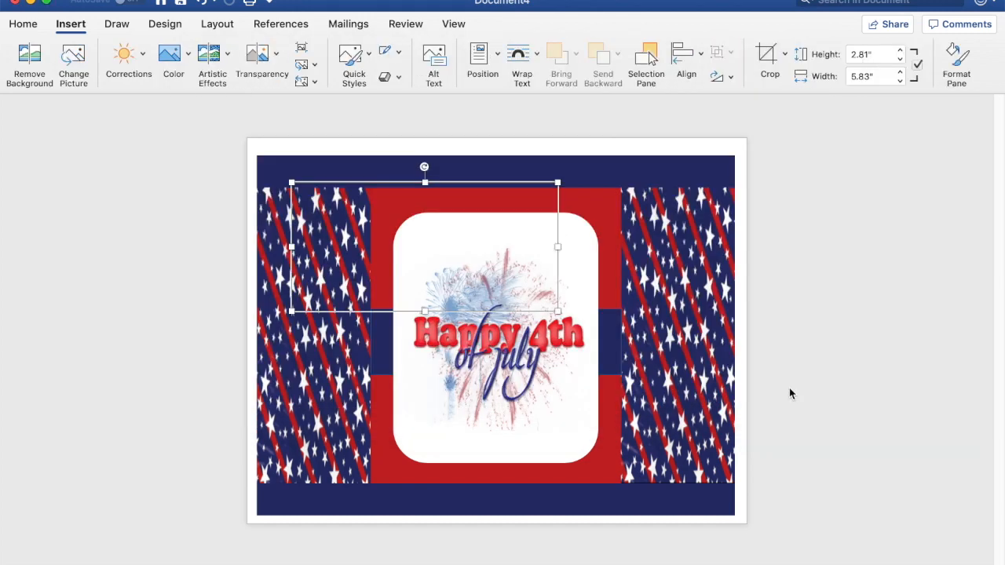
pyautogui.click(540, 54)
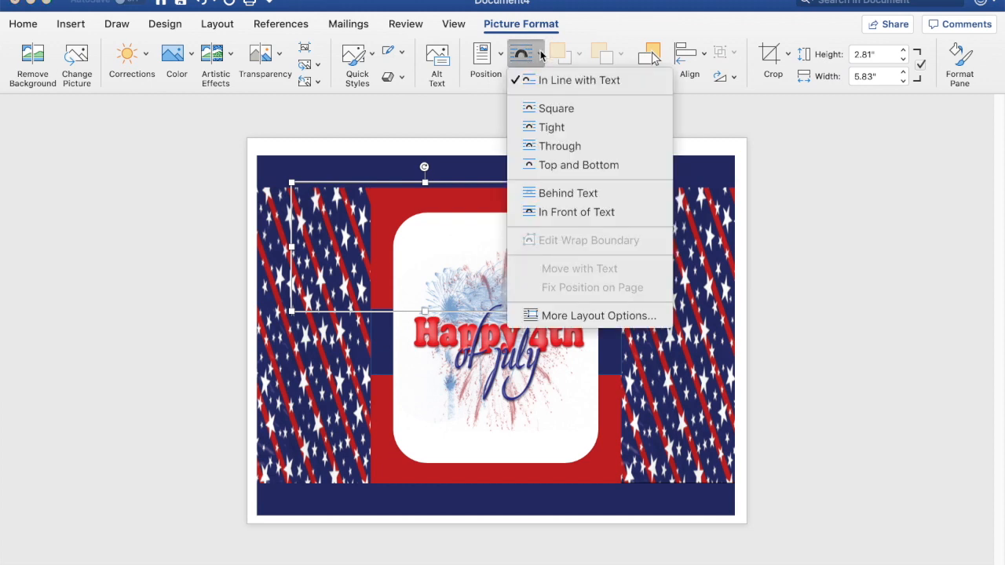
pyautogui.click(579, 212)
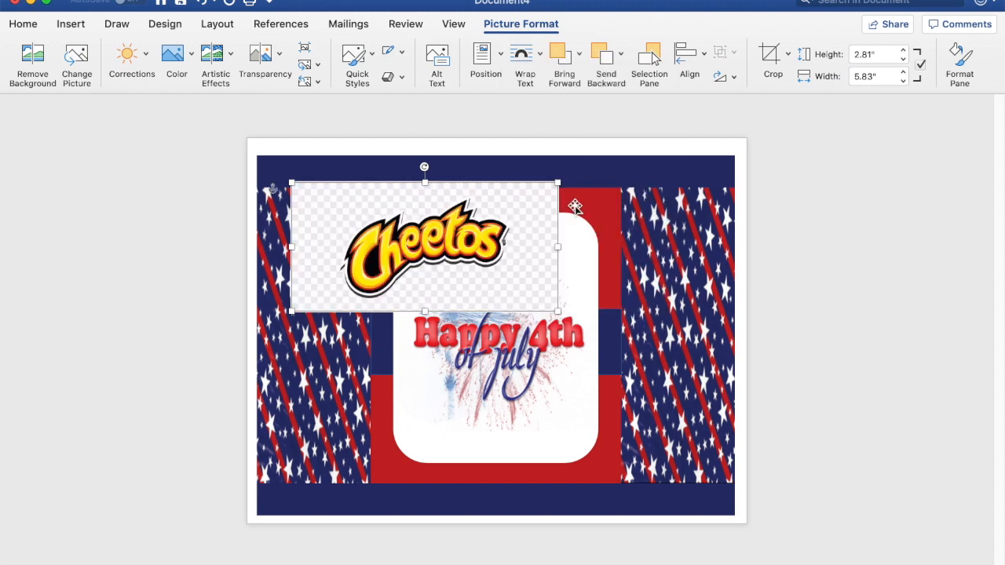
# Fit the Cheetos logo to the label's upper part at about 2.06 inches high by 4.5 inches wide and remove its background.
pyautogui.moveTo(484, 231); pyautogui.dragTo(535, 241)
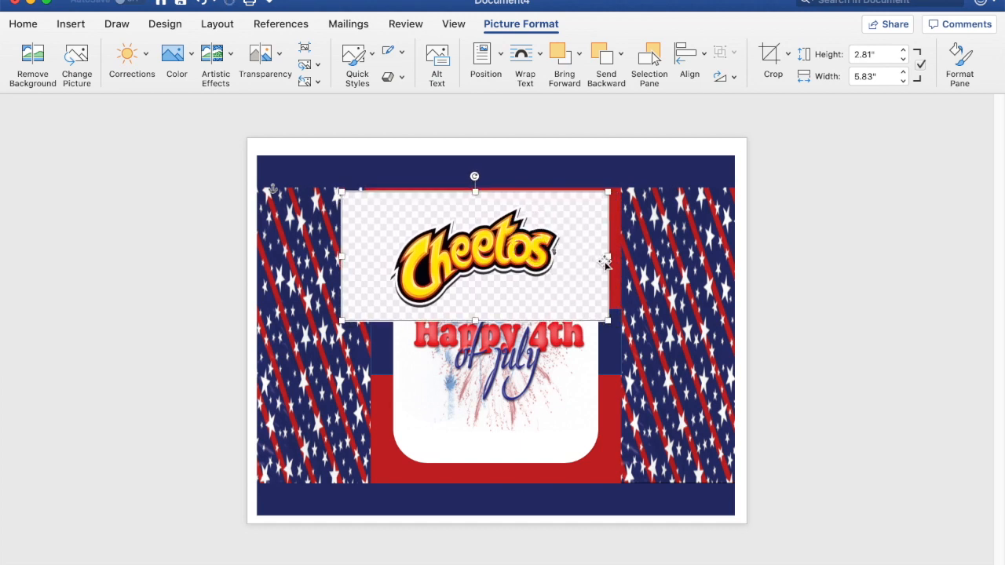
pyautogui.moveTo(609, 255); pyautogui.dragTo(596, 253)
pyautogui.moveTo(340, 256); pyautogui.dragTo(393, 256)
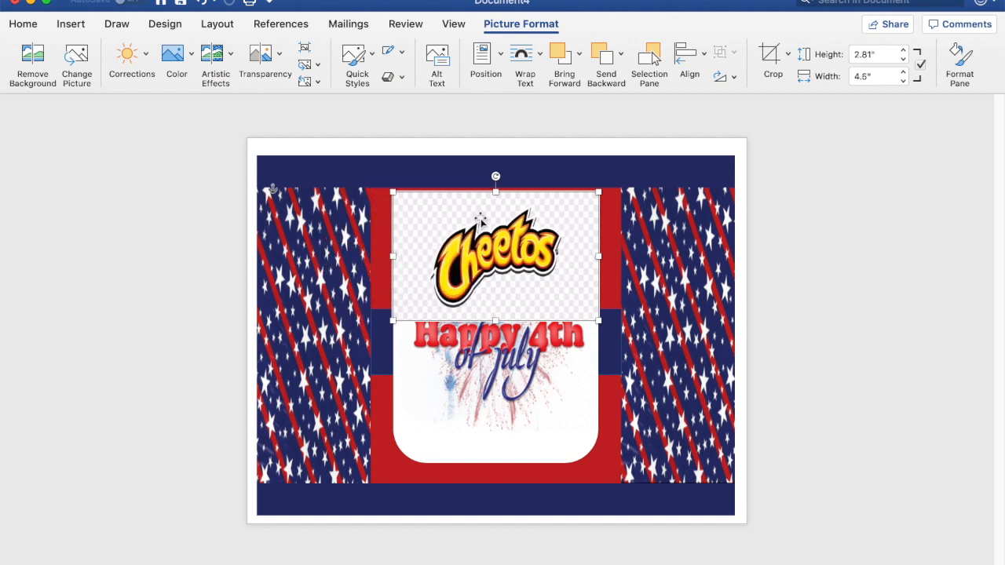
pyautogui.moveTo(496, 192); pyautogui.dragTo(495, 225)
pyautogui.moveTo(496, 261); pyautogui.dragTo(495, 249)
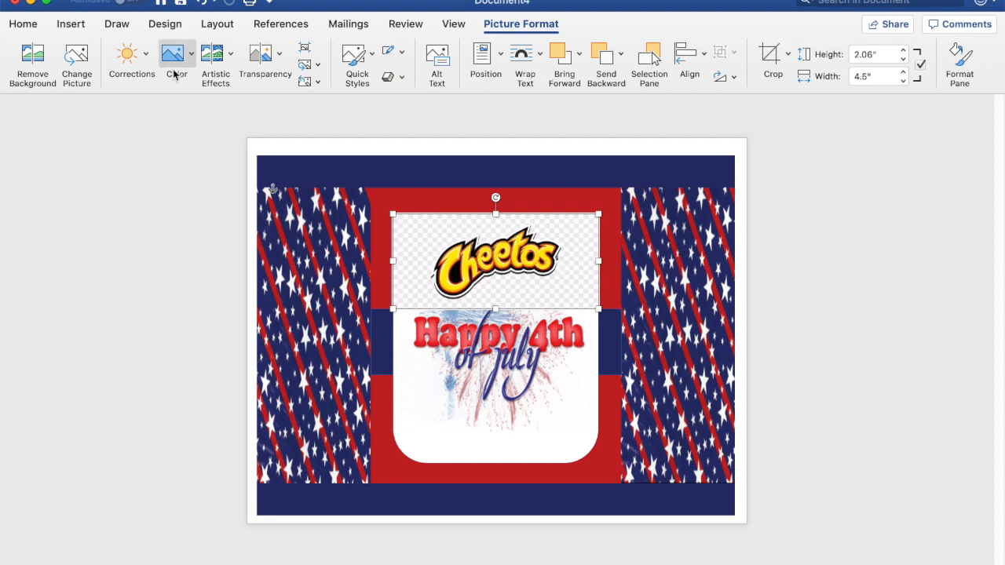
pyautogui.click(36, 57)
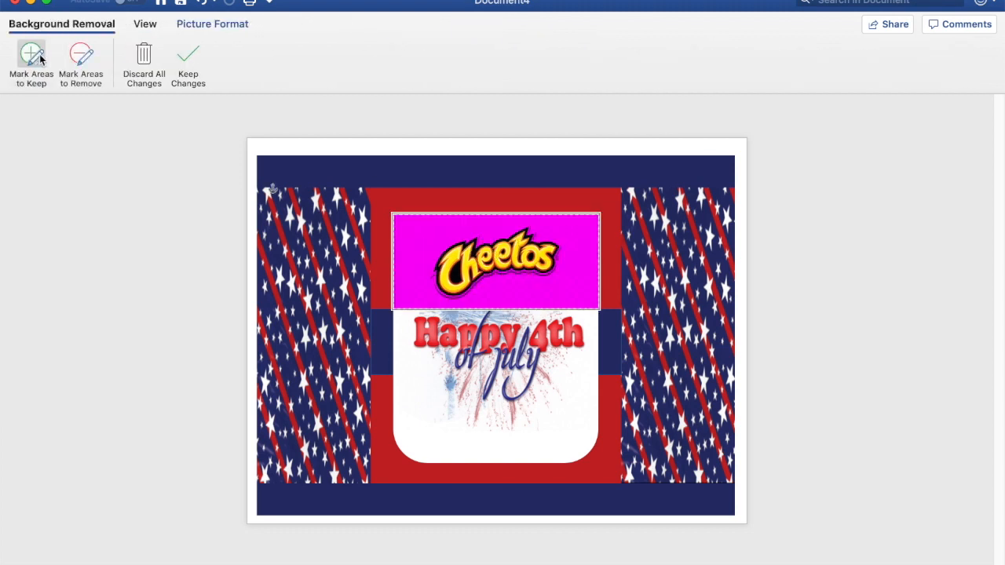
pyautogui.click(188, 56)
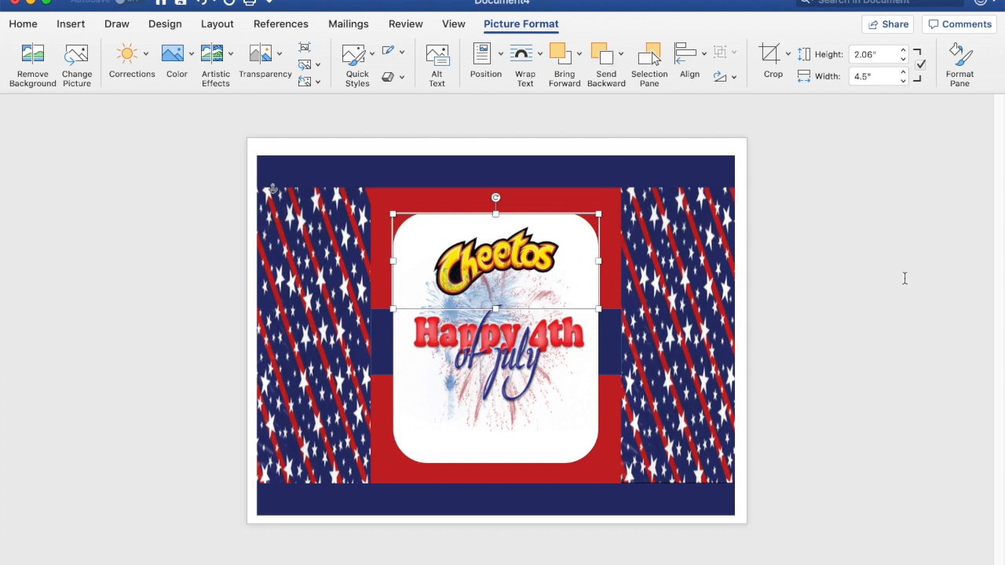
# Insert flamin-hot-cheetos-logo.png from the logos folder and set its text wrapping to In Front of Text.
pyautogui.click(74, 25)
pyautogui.click(140, 63)
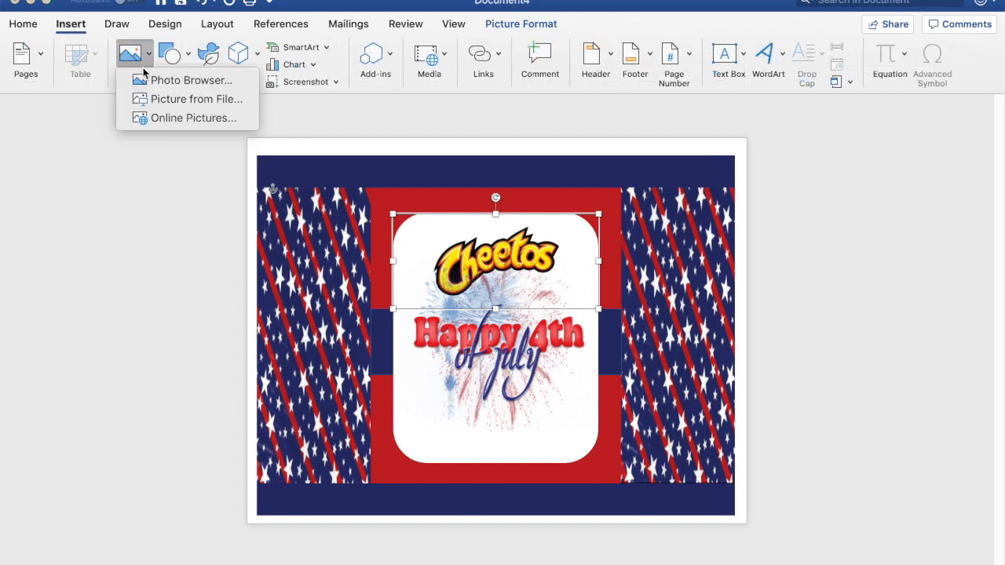
pyautogui.click(158, 100)
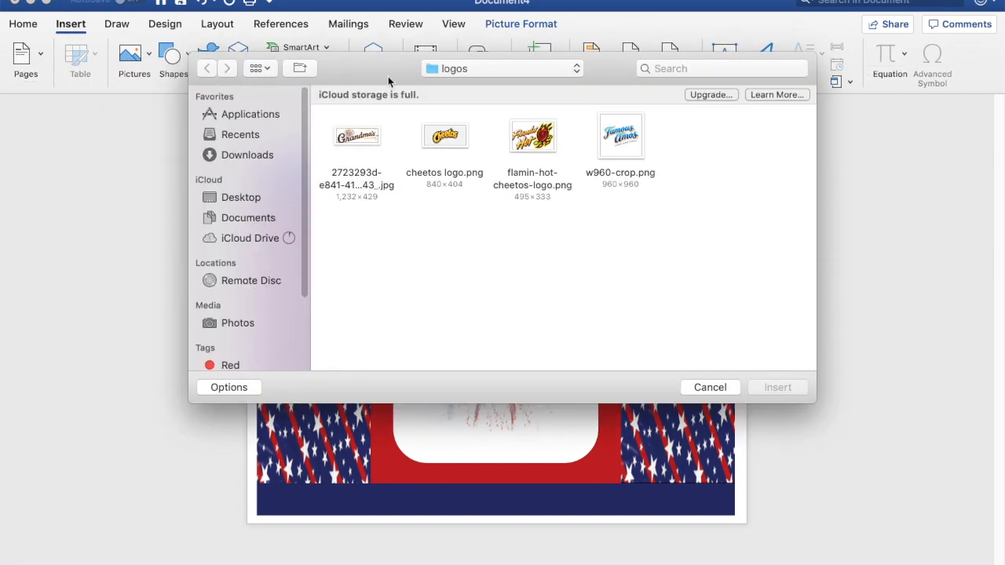
pyautogui.click(520, 139)
pyautogui.click(779, 387)
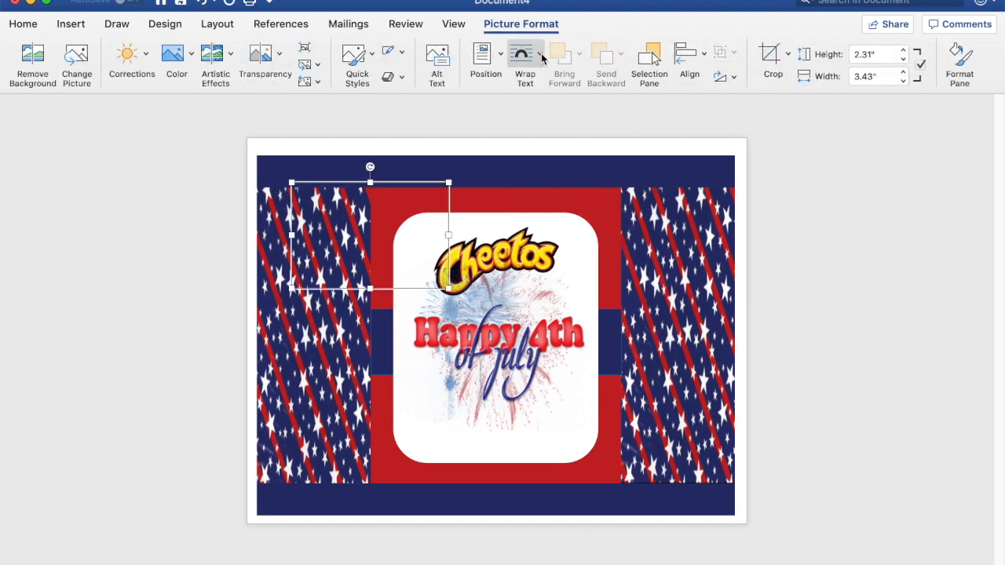
pyautogui.click(524, 55)
pyautogui.click(564, 214)
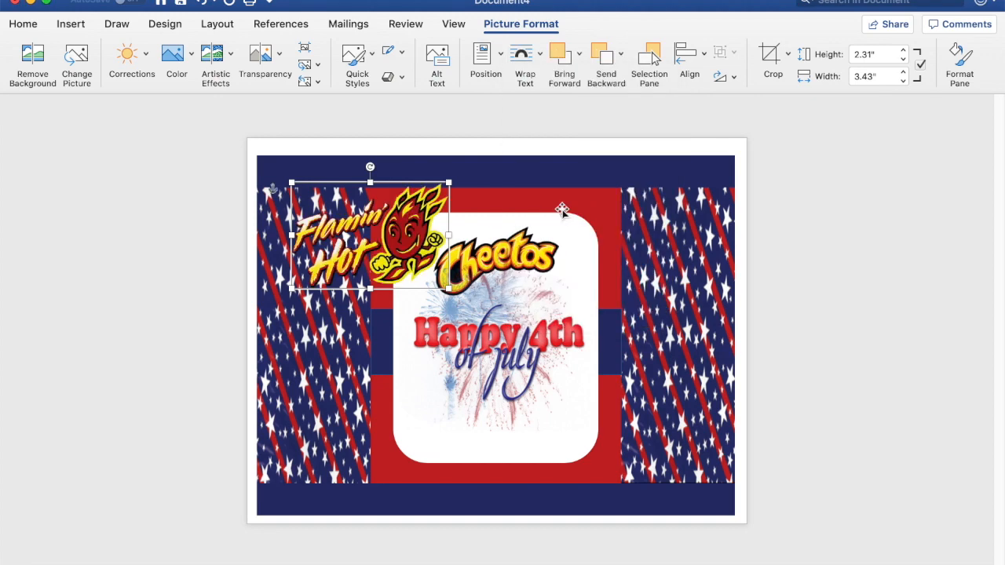
# Shrink the Flamin' Hot logo to about 0.67 by 1 inch at the white label's upper-left corner and tilt it counterclockwise.
pyautogui.moveTo(448, 183); pyautogui.dragTo(418, 234)
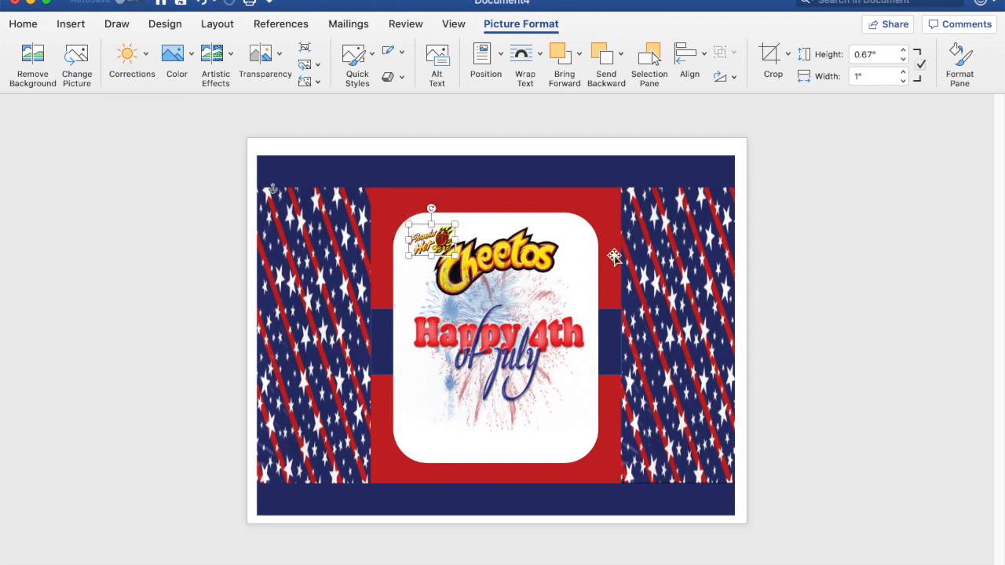
pyautogui.moveTo(431, 208); pyautogui.dragTo(407, 197)
pyautogui.click(803, 328)
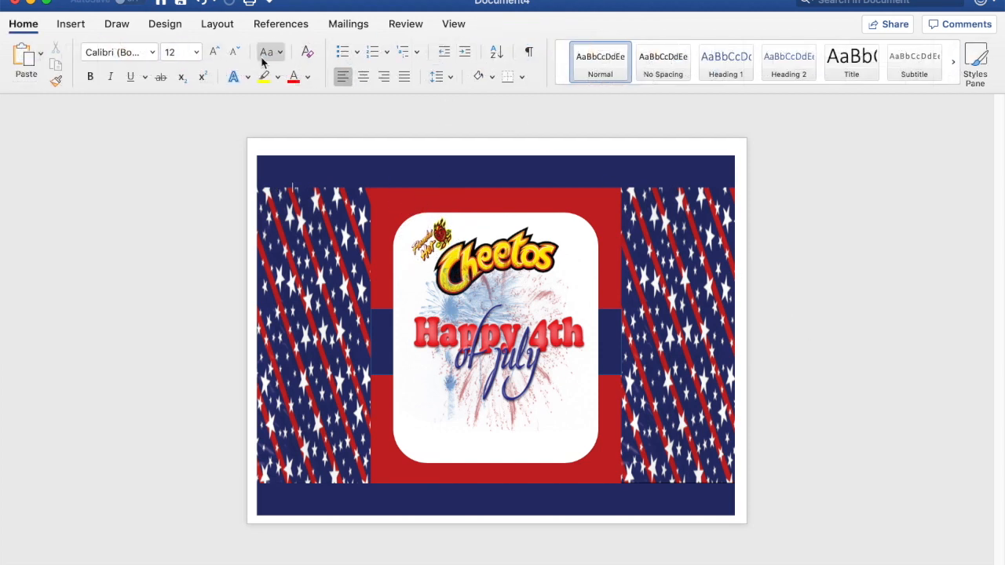
# Insert the barcode picture from the last row of the 4th of July folder on the Desktop.
pyautogui.click(71, 24)
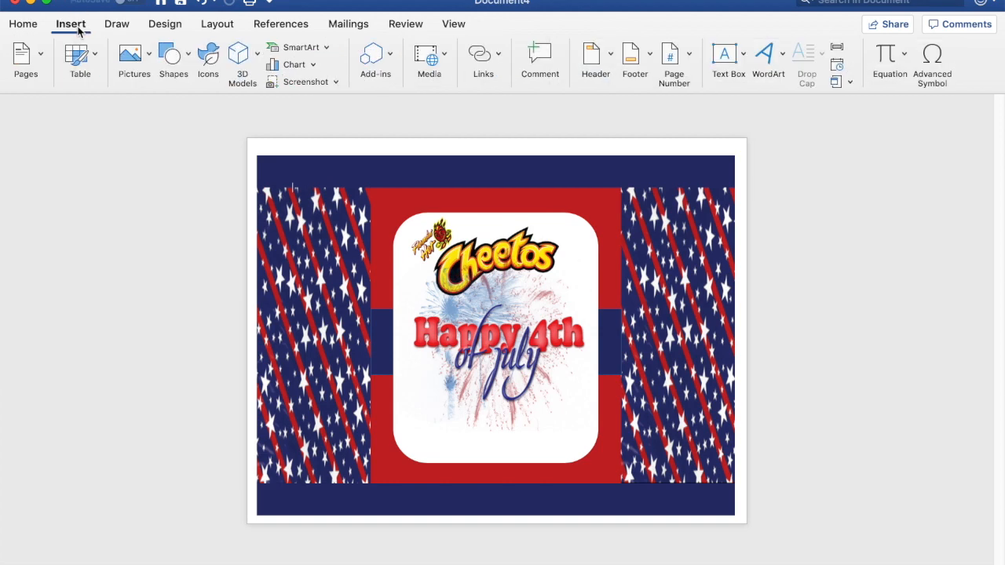
pyautogui.click(149, 55)
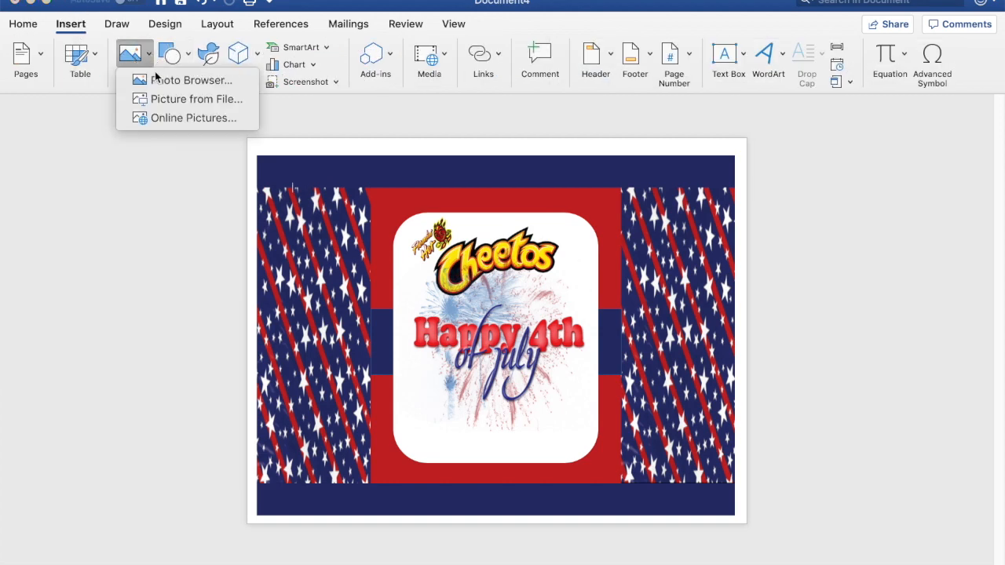
pyautogui.click(162, 99)
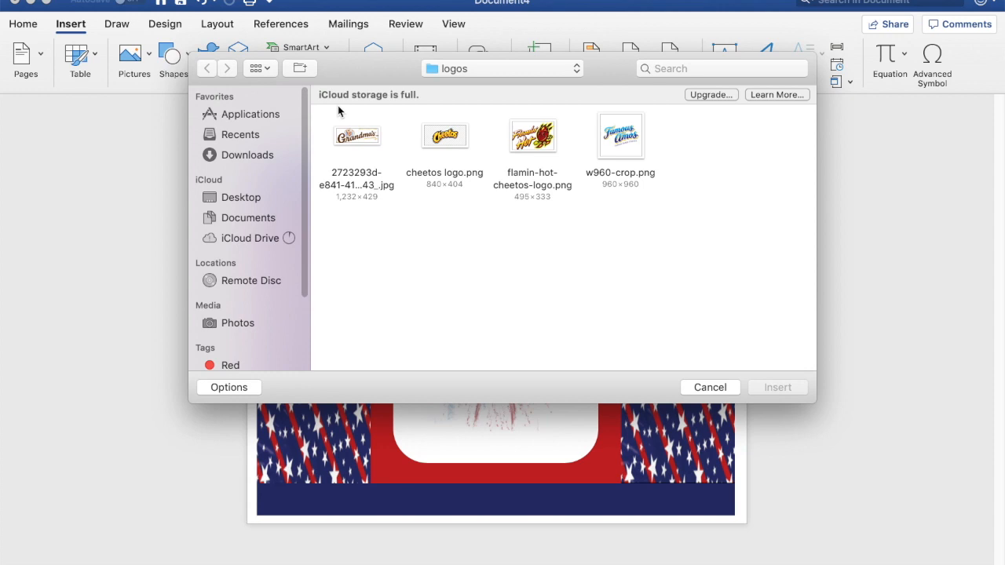
pyautogui.click(247, 203)
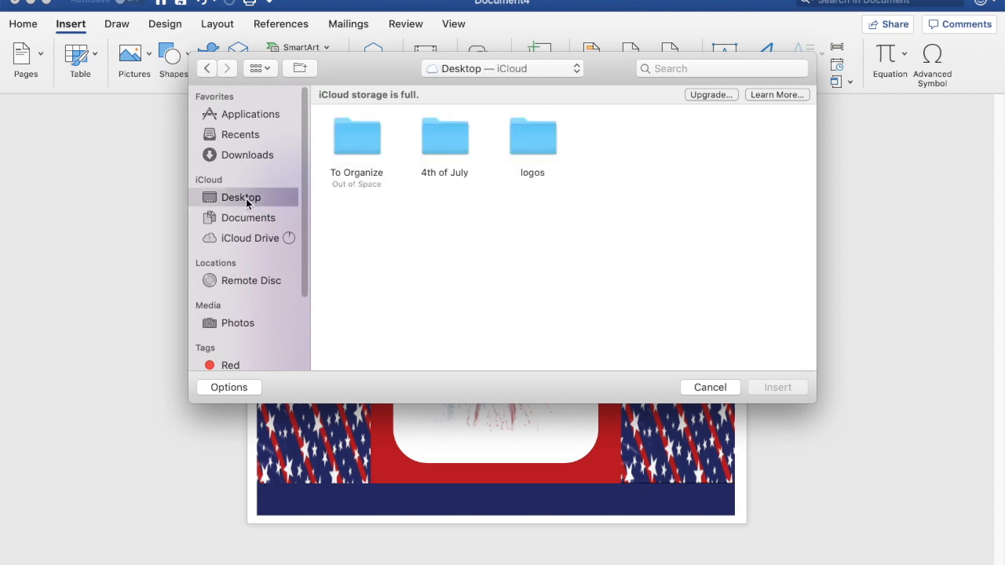
pyautogui.click(451, 145)
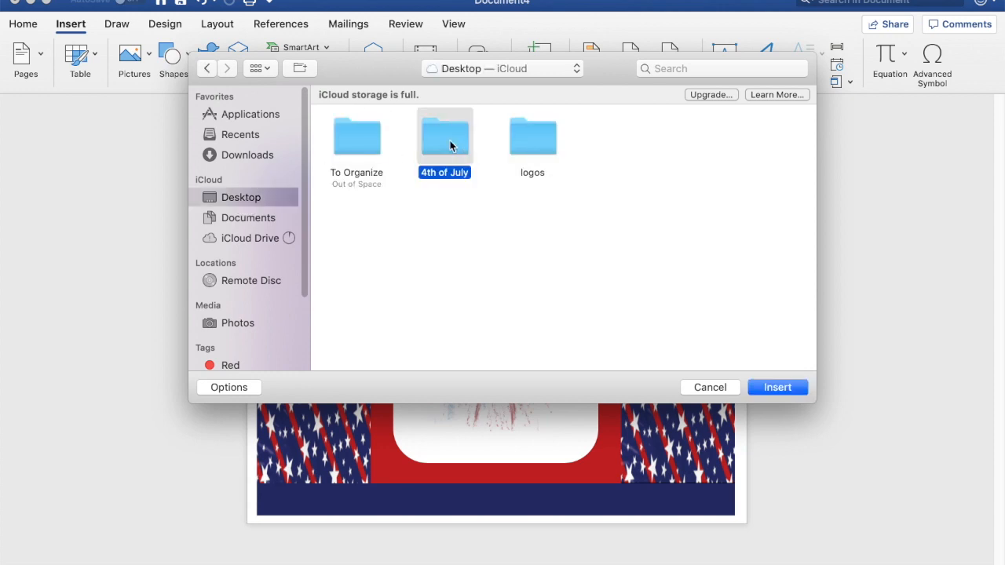
pyautogui.click(788, 388)
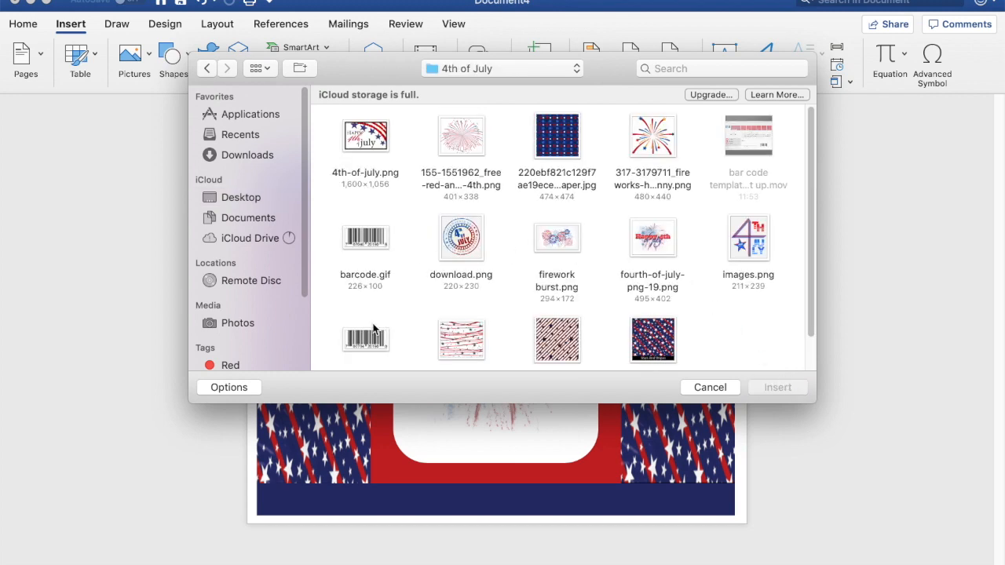
pyautogui.click(374, 344)
pyautogui.click(758, 387)
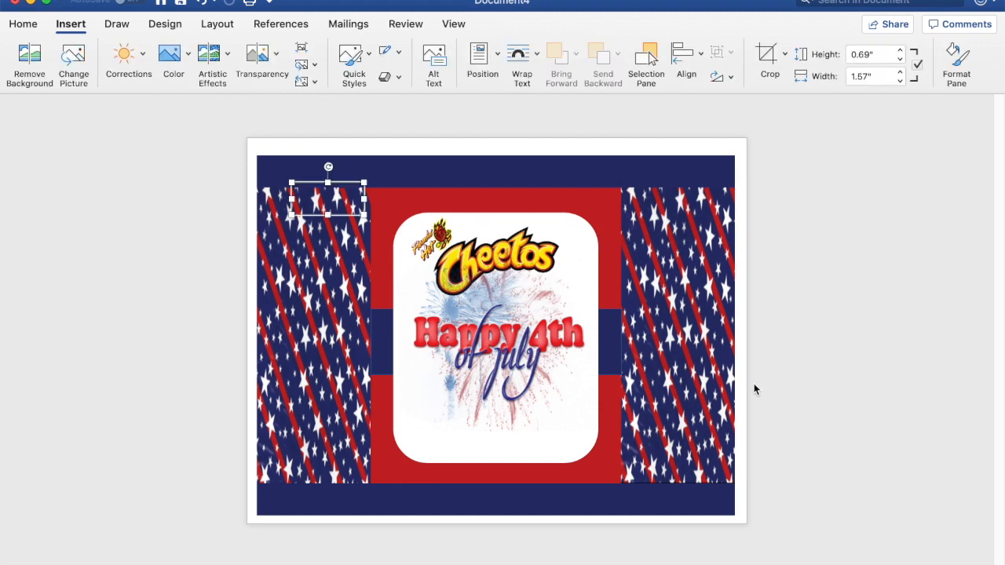
# Set the barcode's text wrapping to In Front of Text and move it to the lower part of the right patterned panel.
pyautogui.click(542, 59)
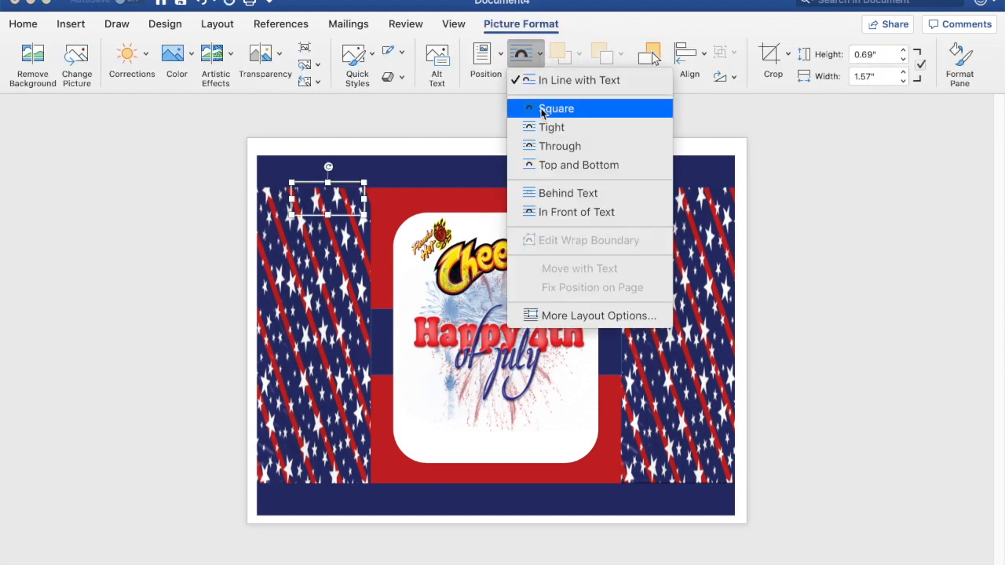
pyautogui.click(552, 216)
pyautogui.moveTo(341, 201); pyautogui.dragTo(697, 446)
pyautogui.click(814, 425)
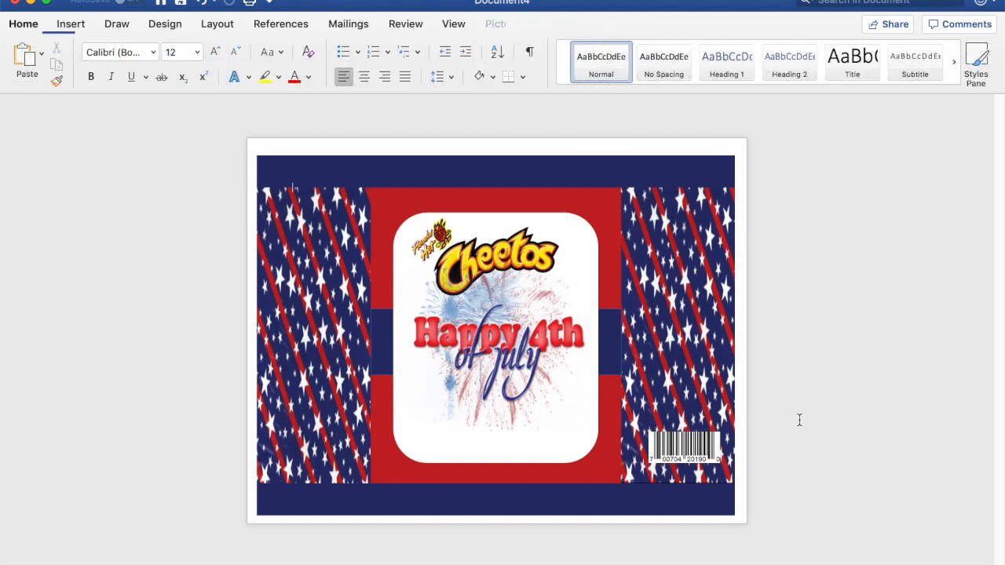
# Switch to the other open document and cut the grouped Nutrition Facts label from it.
pyautogui.moveTo(633, 559)
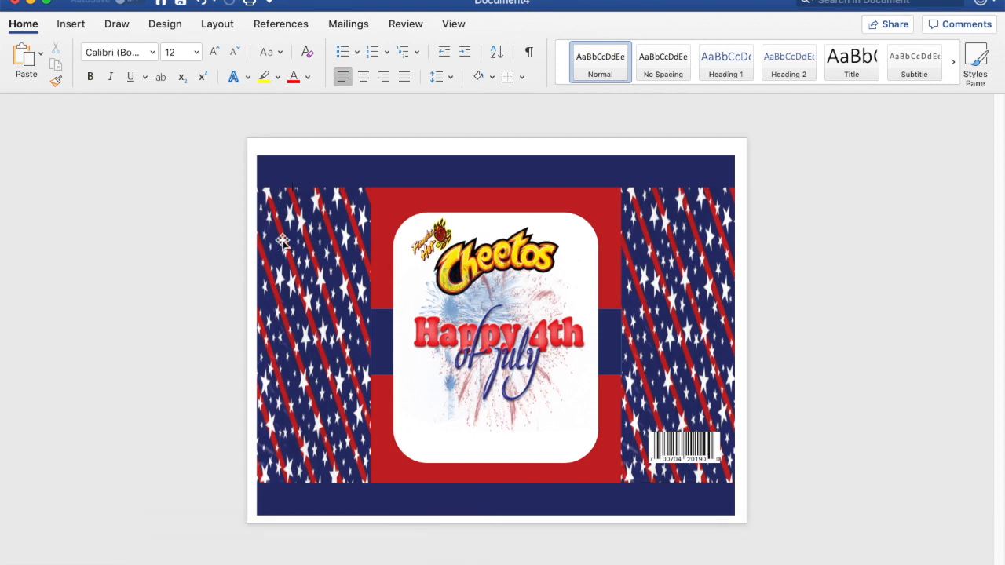
pyautogui.click(31, 4)
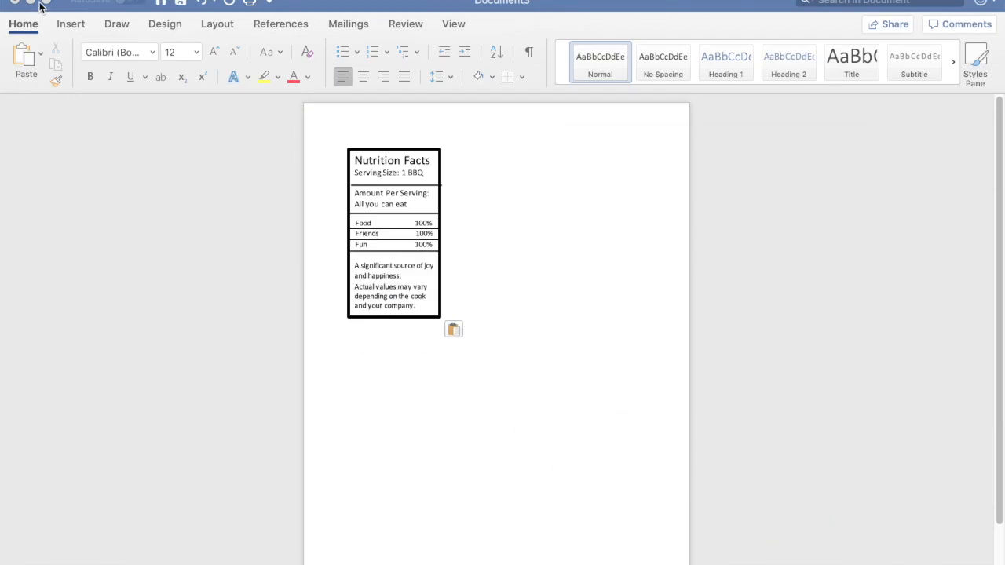
pyautogui.click(395, 184)
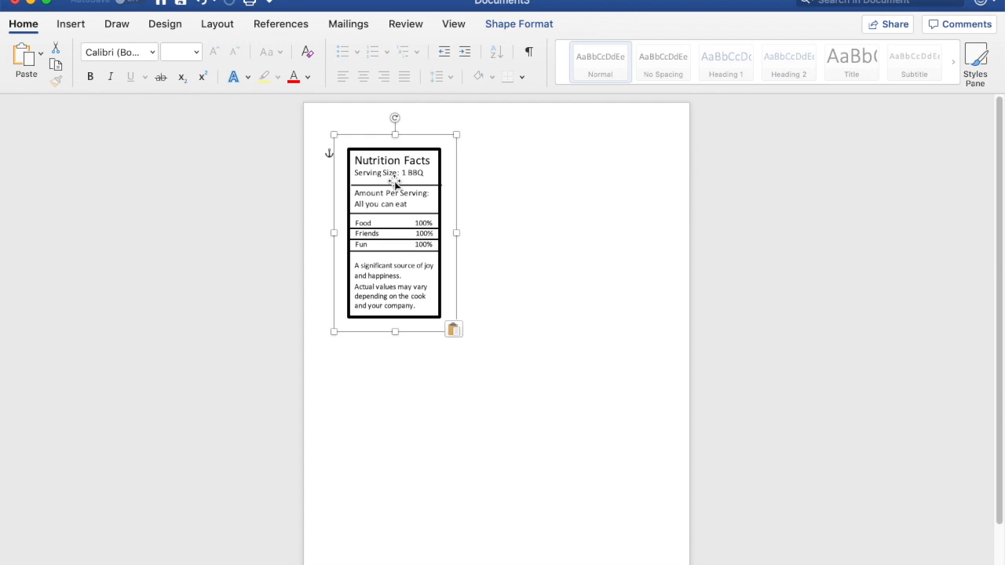
pyautogui.press('super+x')
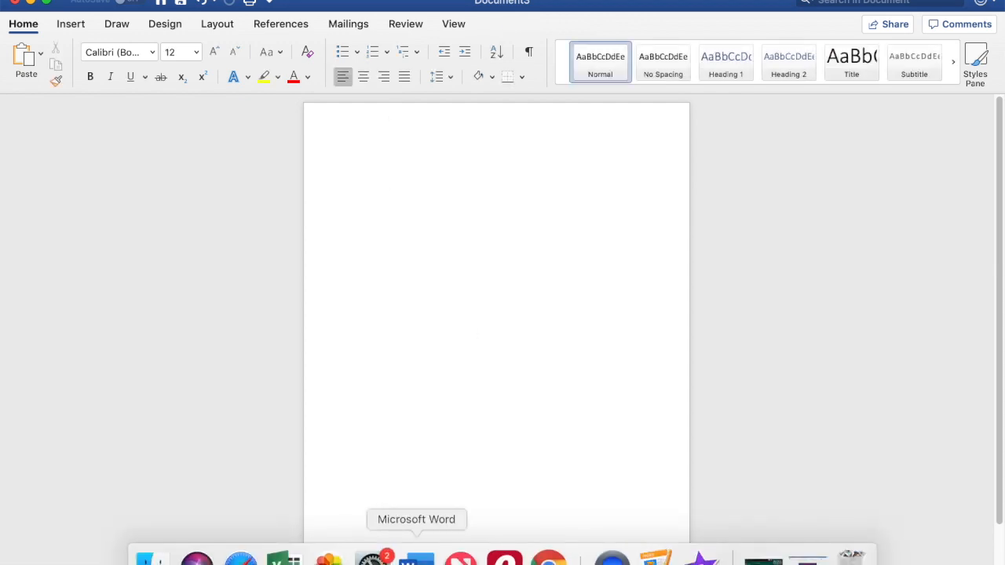
# Minimize the emptied document, return to Document4, and paste the Nutrition Facts label into the wrap.
pyautogui.click(416, 559)
pyautogui.click(32, 3)
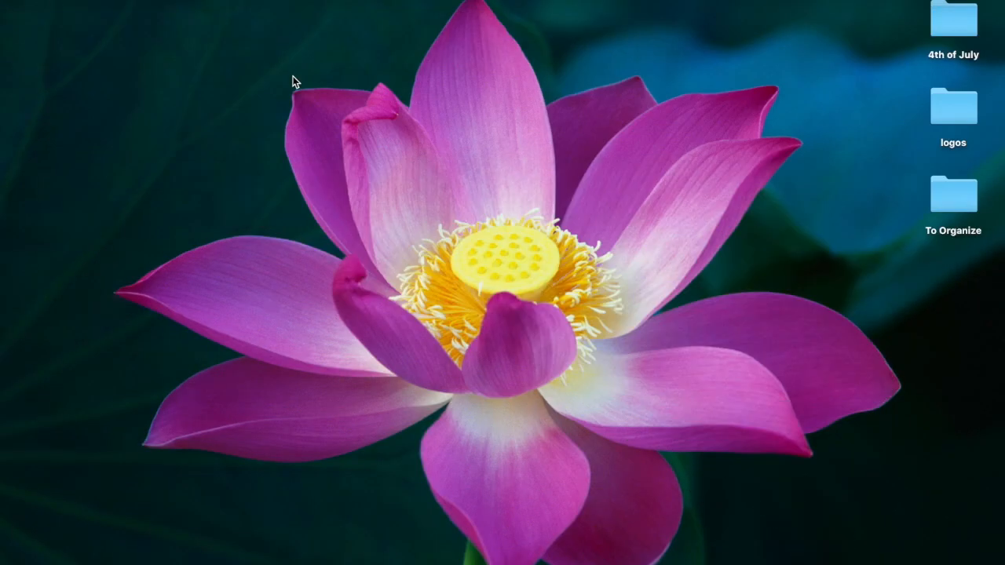
pyautogui.moveTo(678, 559)
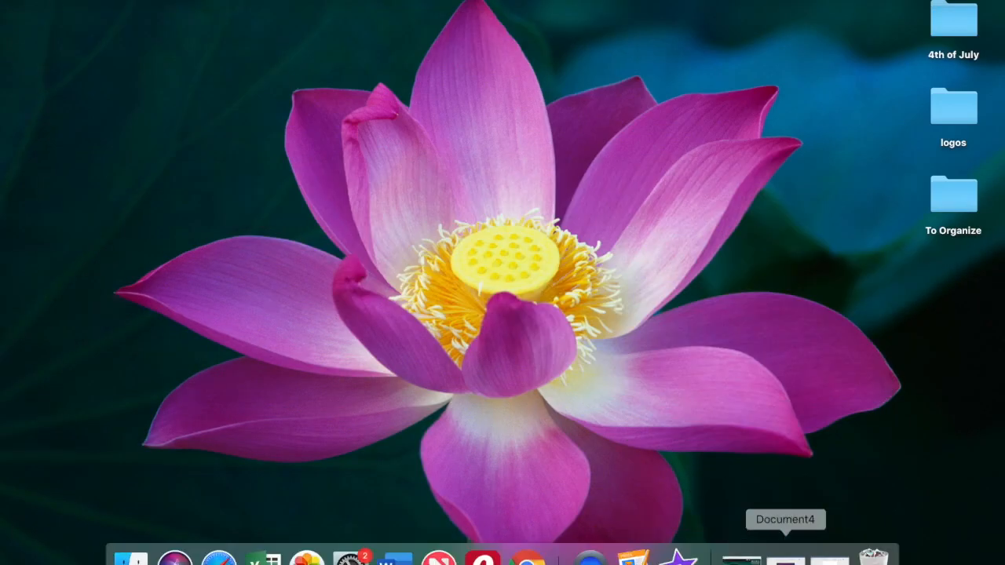
pyautogui.click(786, 559)
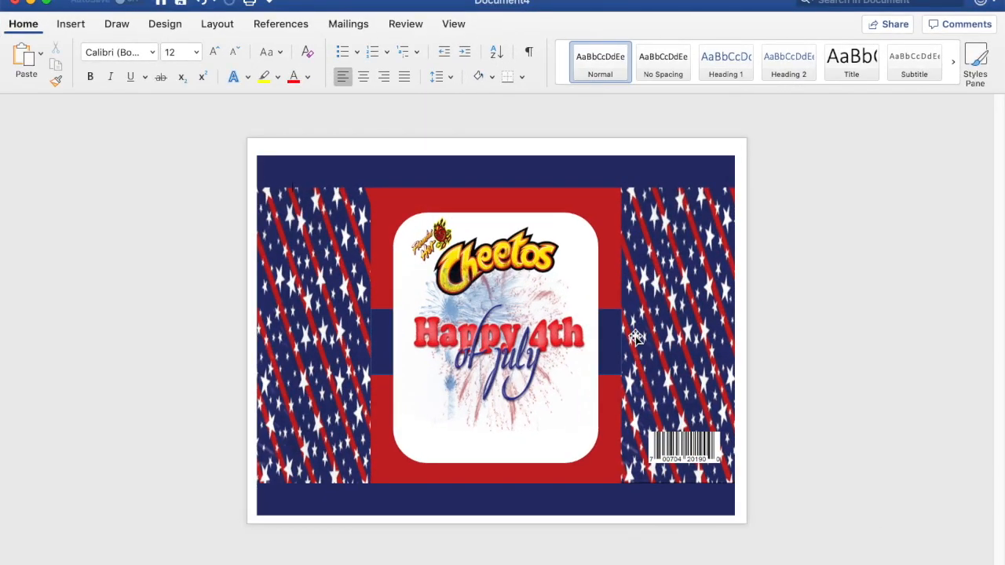
pyautogui.click(636, 336)
pyautogui.press('super+v')
# Center the Nutrition Facts label on the right patterned panel and align the barcode directly beneath it.
pyautogui.moveTo(646, 322); pyautogui.dragTo(668, 362)
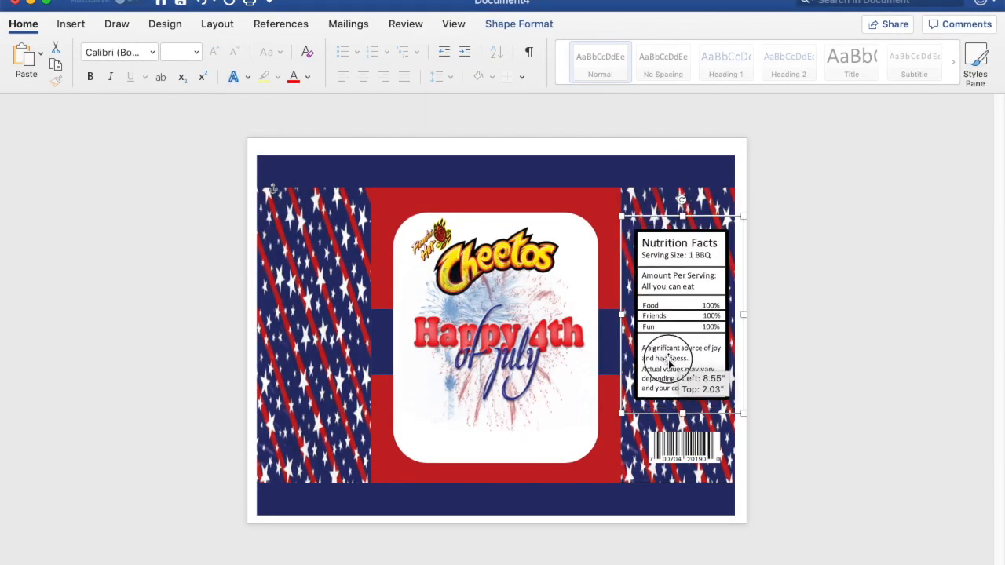
pyautogui.moveTo(668, 362); pyautogui.dragTo(666, 361)
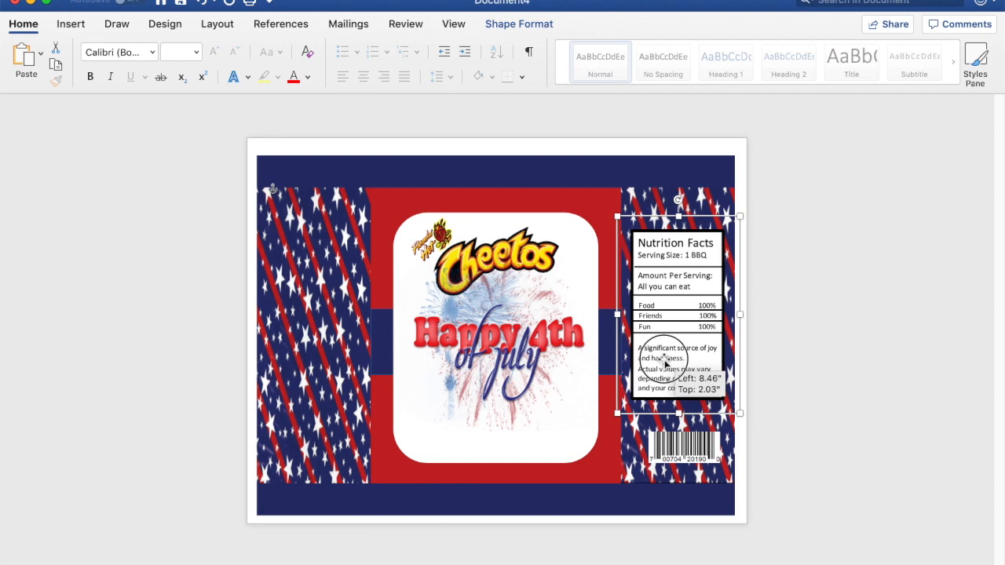
pyautogui.moveTo(665, 360); pyautogui.dragTo(667, 360)
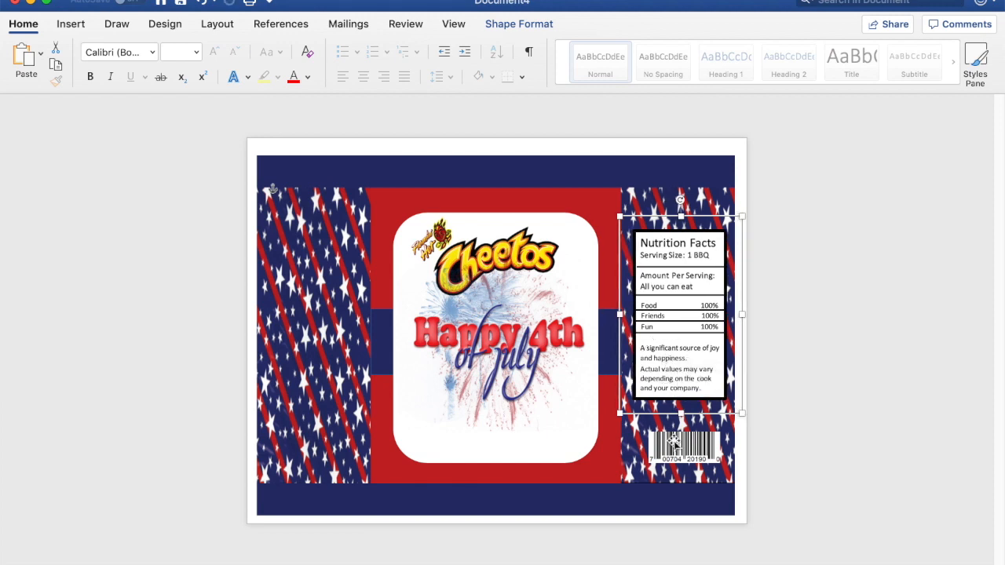
pyautogui.moveTo(675, 452); pyautogui.dragTo(670, 454)
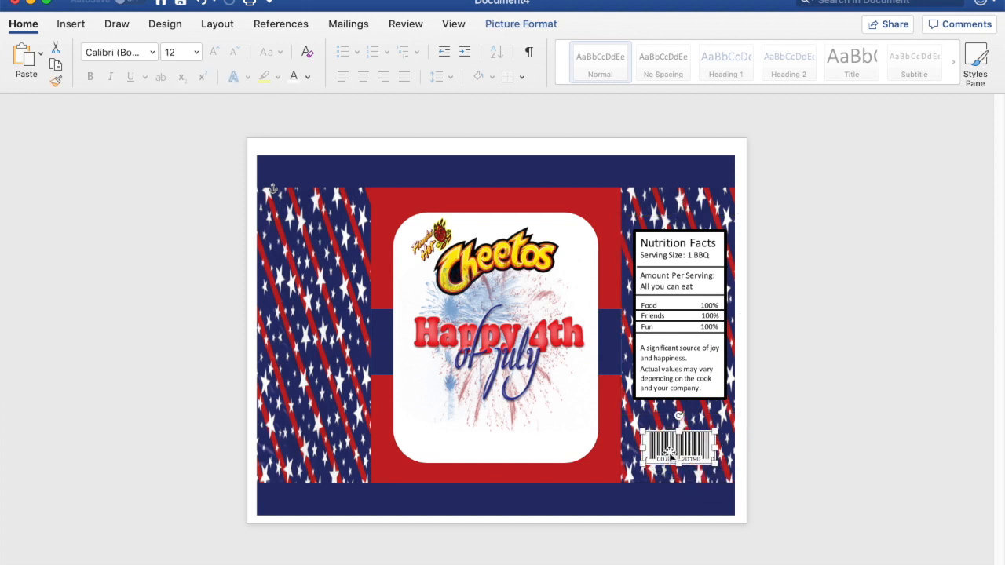
pyautogui.moveTo(664, 379); pyautogui.dragTo(664, 381)
pyautogui.moveTo(665, 450); pyautogui.dragTo(664, 444)
pyautogui.click(815, 405)
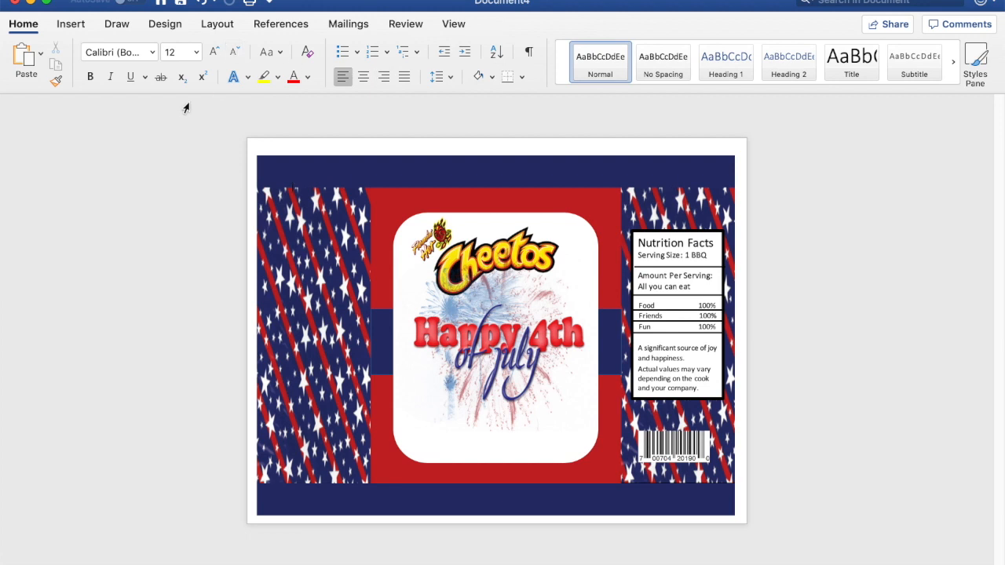
# Insert black WordArt with a white outline and fit it to the left patterned panel at about 1.37 inches high by 2.22 inches wide.
pyautogui.click(78, 26)
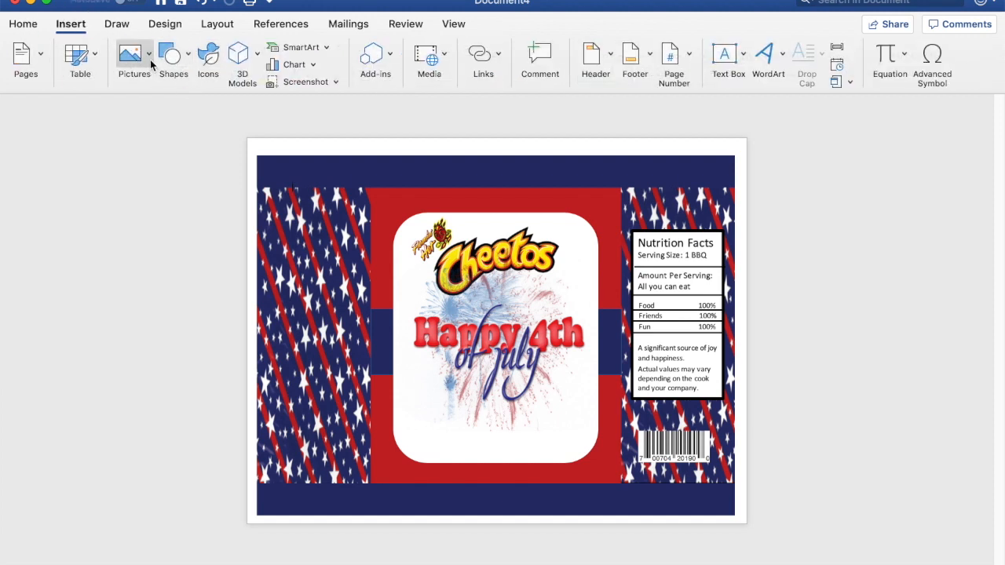
pyautogui.click(766, 58)
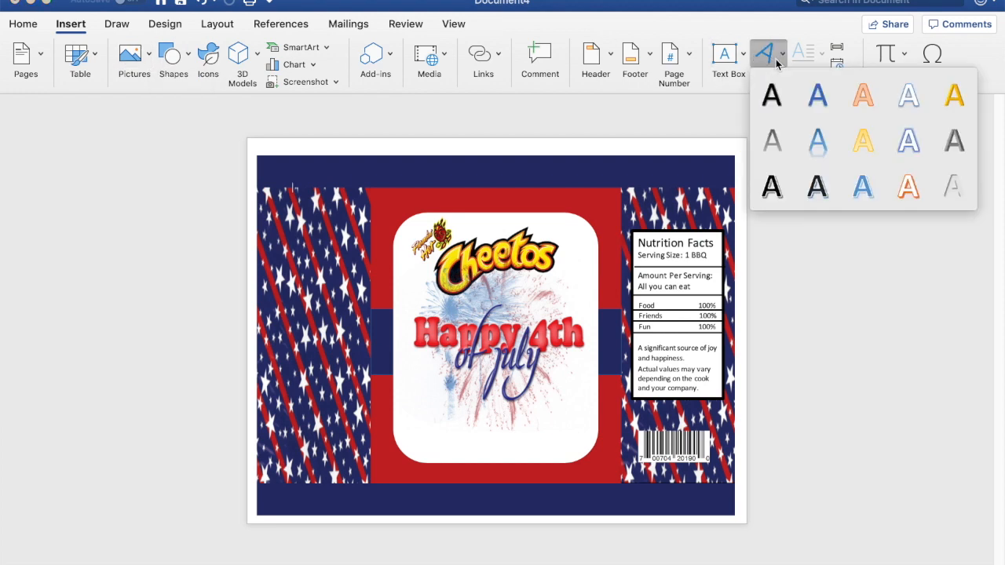
pyautogui.click(770, 187)
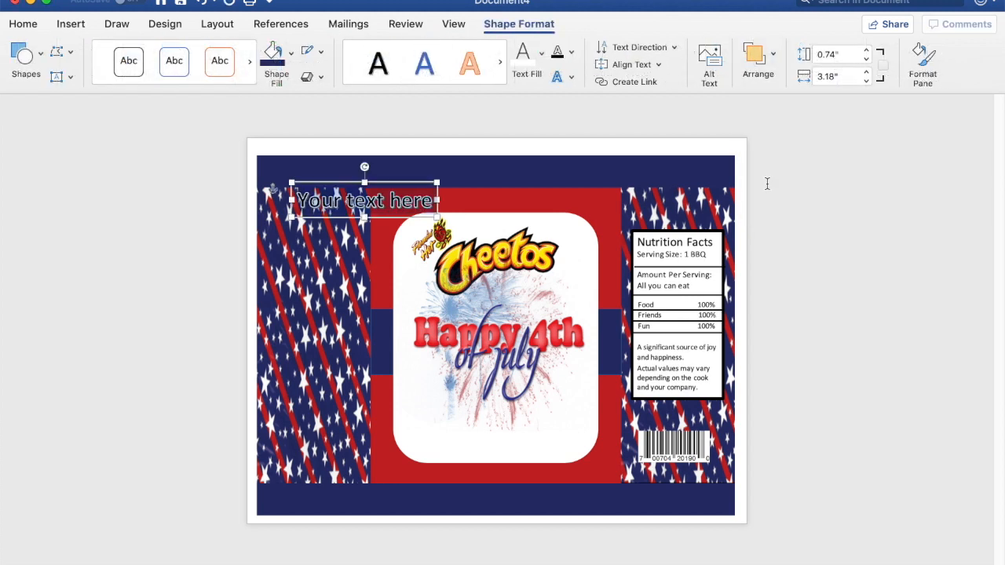
pyautogui.moveTo(411, 185); pyautogui.dragTo(364, 231)
pyautogui.moveTo(248, 244); pyautogui.dragTo(261, 243)
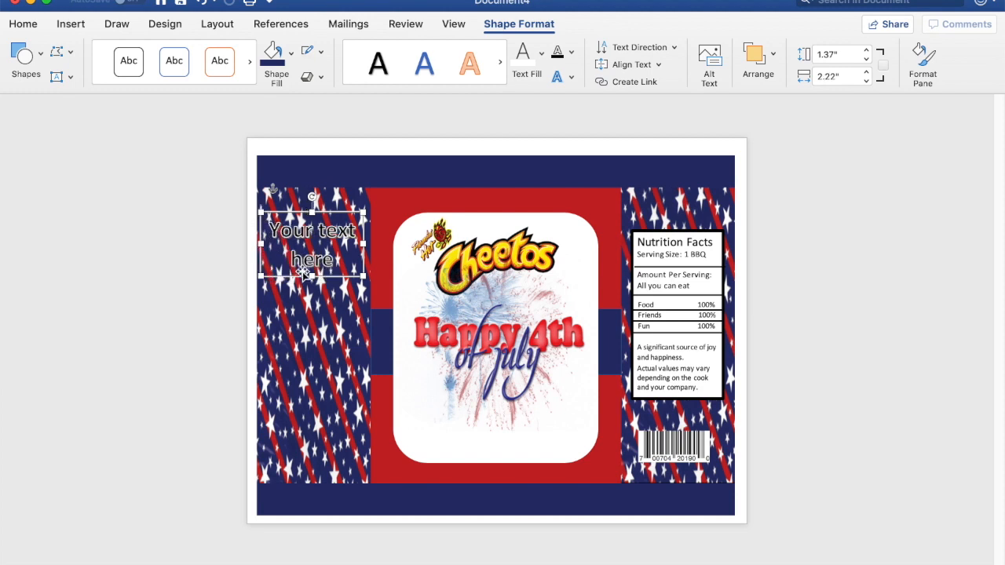
# Make the left-panel WordArt read "Thanks For Celebrating Independance Day With Us!" at about 5.26 by 2.34 inches, without a text outline.
pyautogui.moveTo(312, 276); pyautogui.dragTo(323, 454)
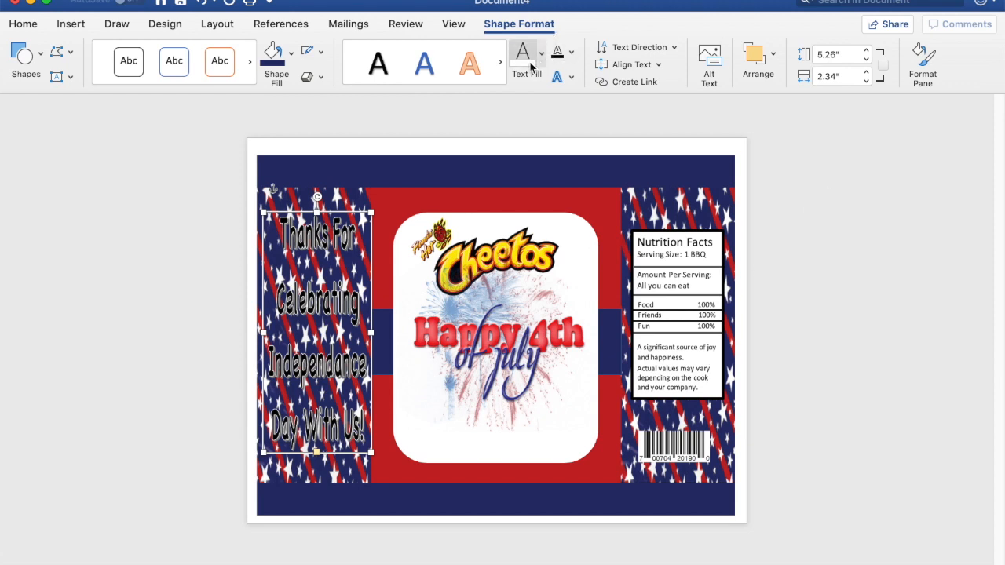
pyautogui.click(570, 55)
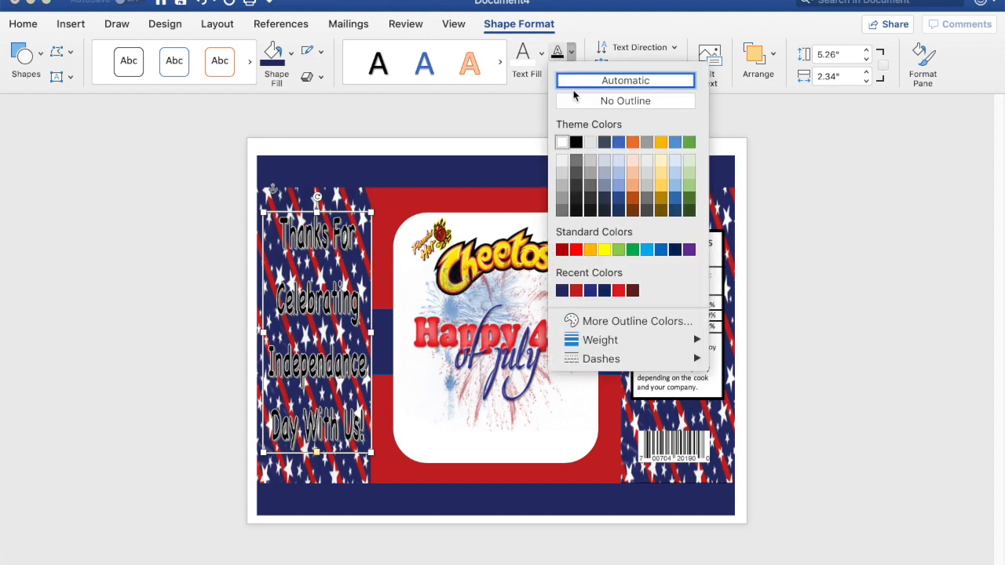
pyautogui.click(572, 103)
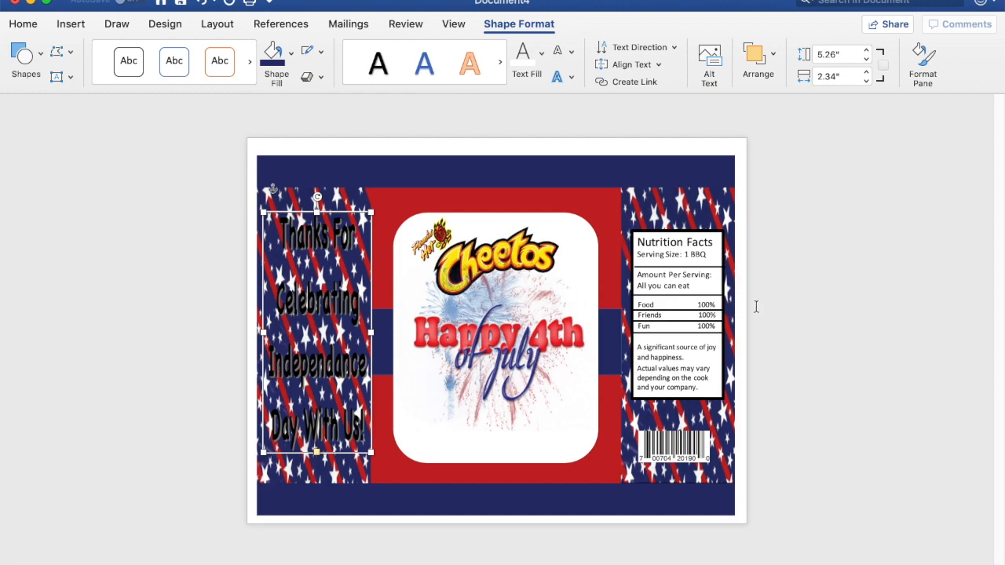
pyautogui.click(803, 305)
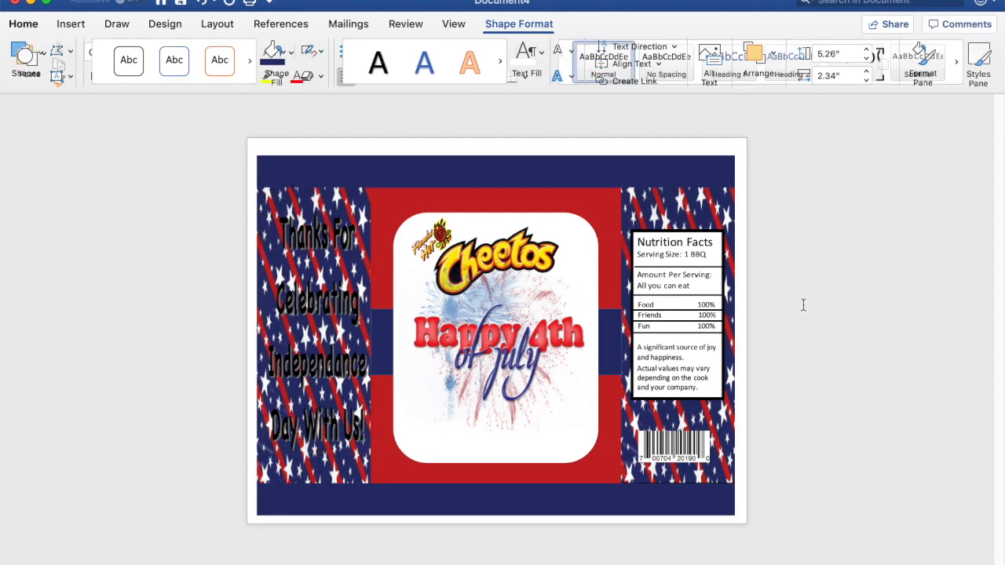